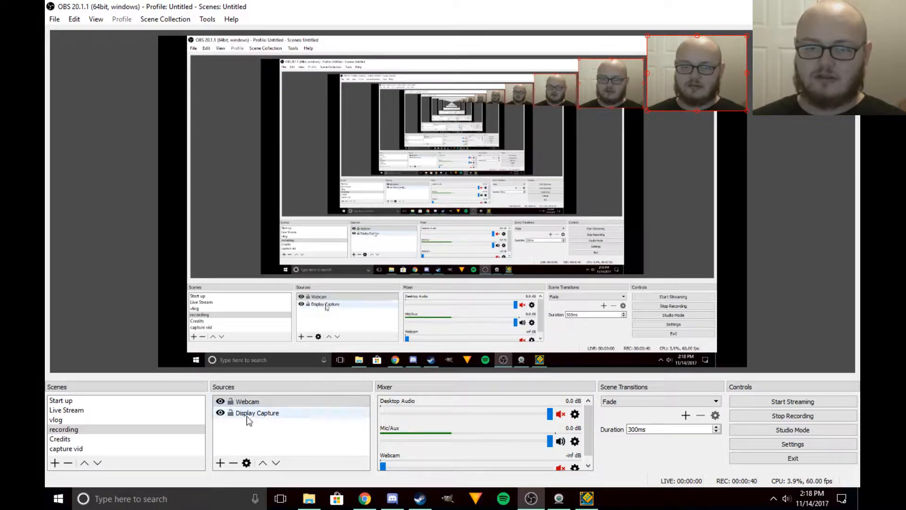
# Review the source types that can be added and the Webcam source's device, resolution and audio properties
pyautogui.click(220, 463)
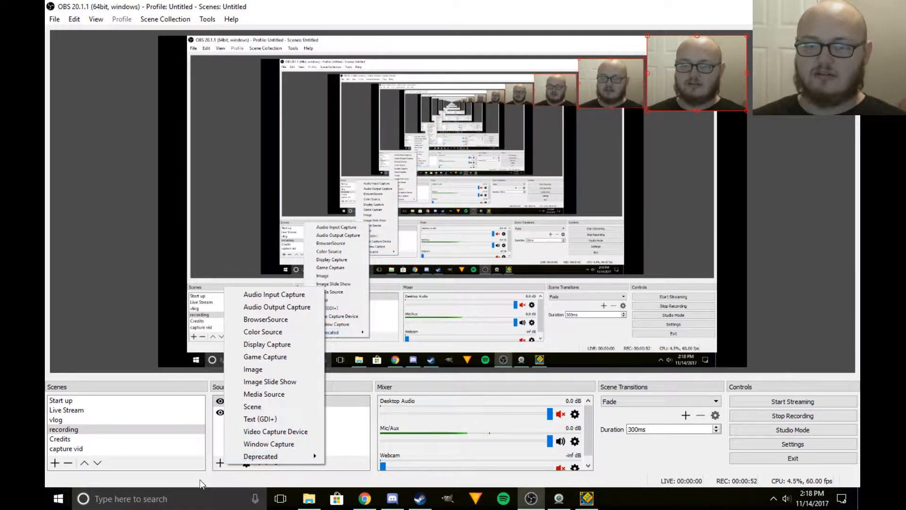
pyautogui.click(220, 483)
pyautogui.doubleClick(243, 400)
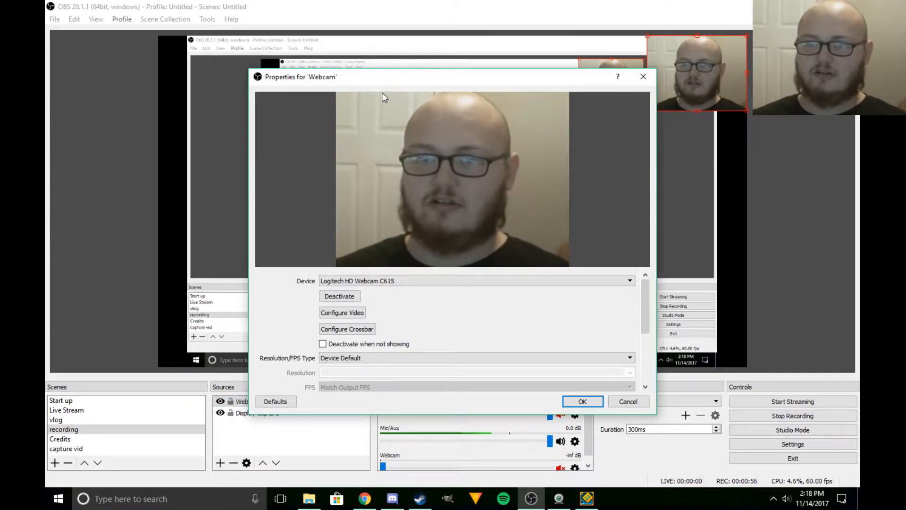
pyautogui.moveTo(324, 86); pyautogui.dragTo(349, 66)
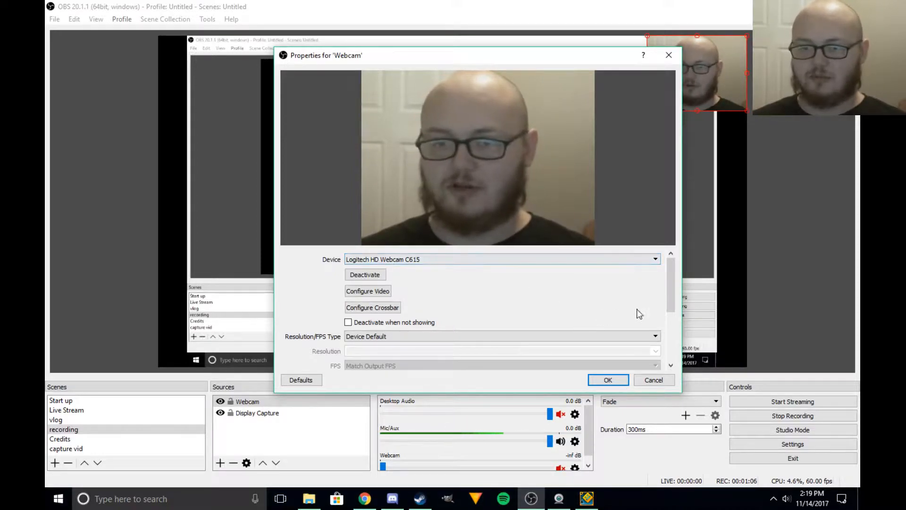
pyautogui.scroll(-4, 671, 290)
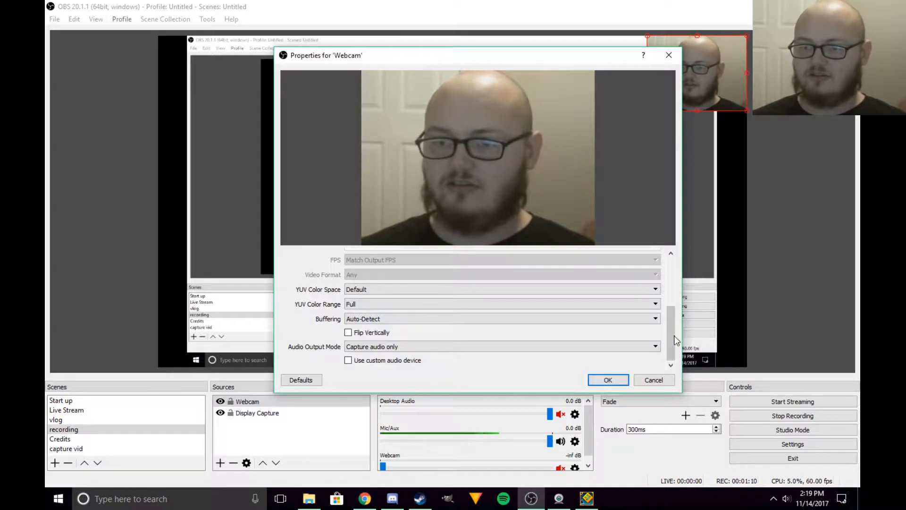
pyautogui.scroll(4, 671, 288)
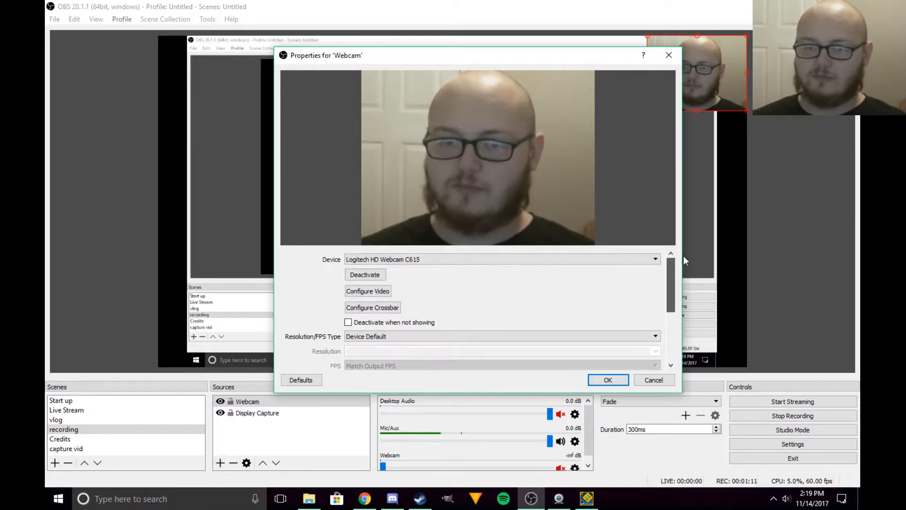
pyautogui.click(614, 380)
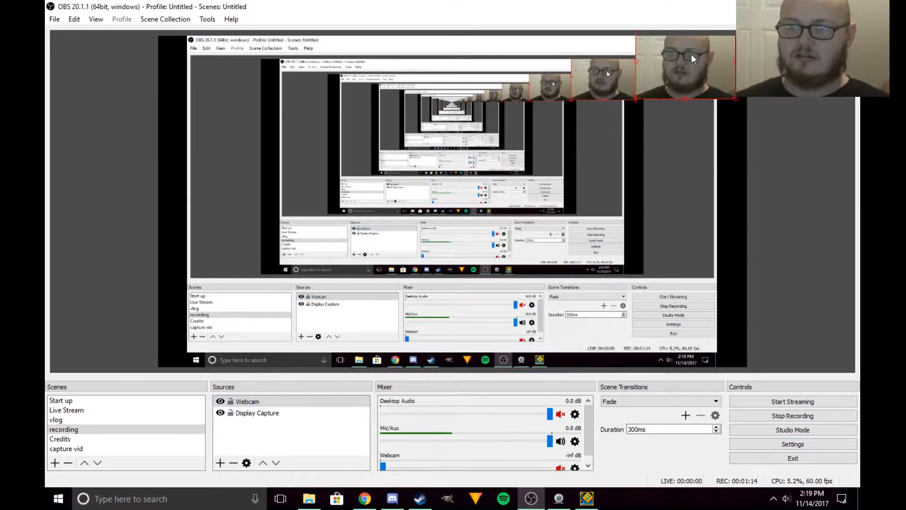
# Crop the left and right sides of the webcam picture in the recording scene's preview
pyautogui.click(702, 68)
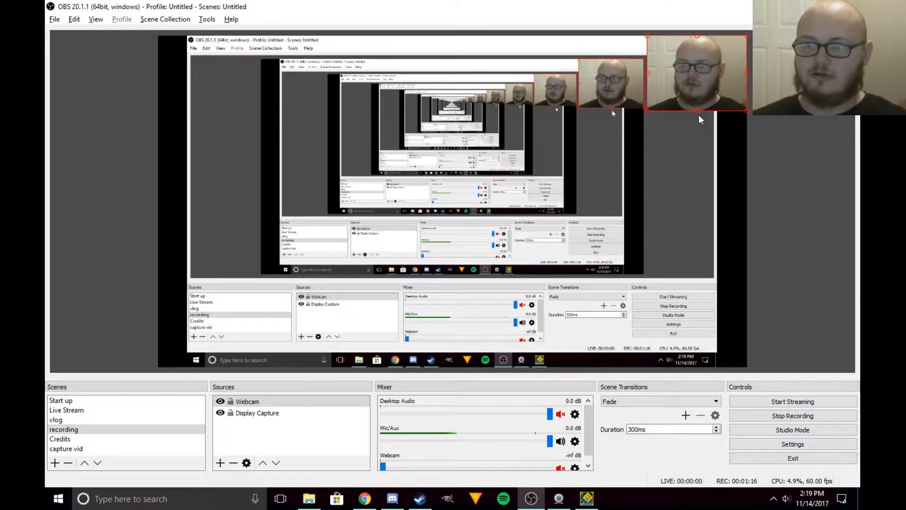
pyautogui.moveTo(697, 112); pyautogui.dragTo(719, 141)
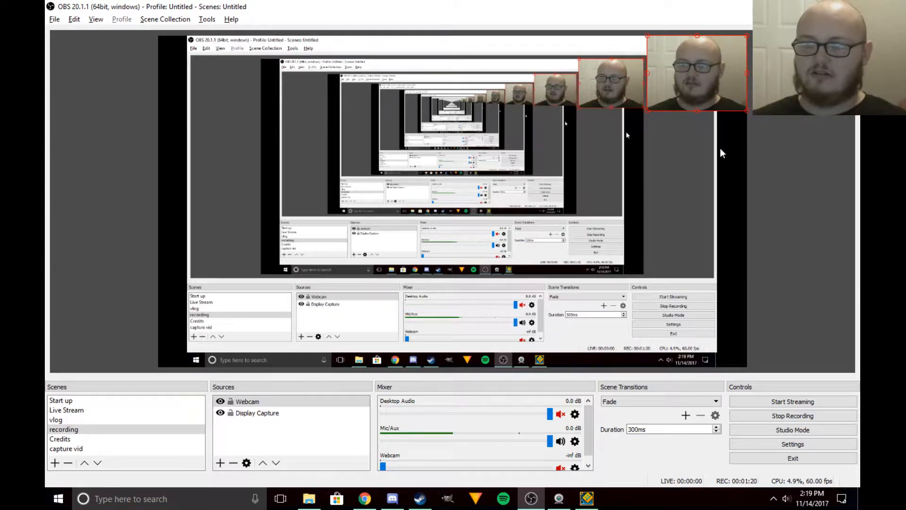
pyautogui.moveTo(646, 72); pyautogui.dragTo(666, 77)
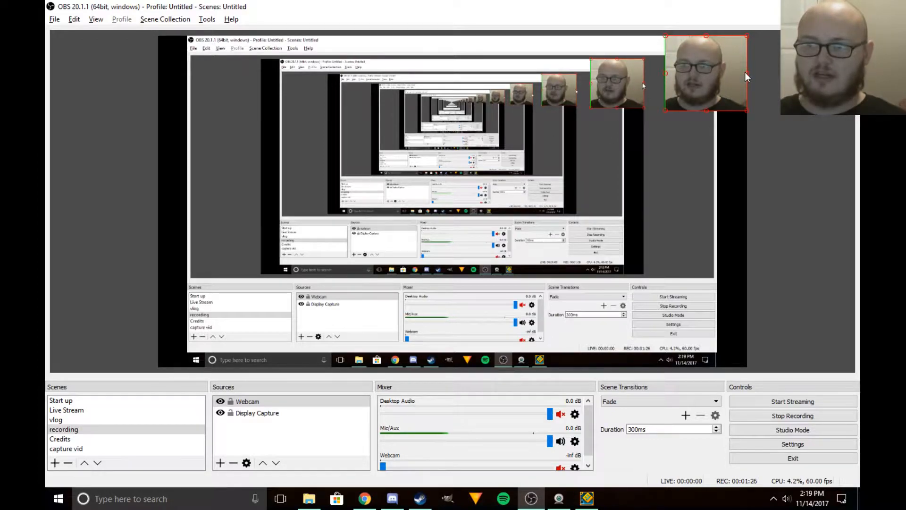
pyautogui.moveTo(747, 72); pyautogui.dragTo(729, 75)
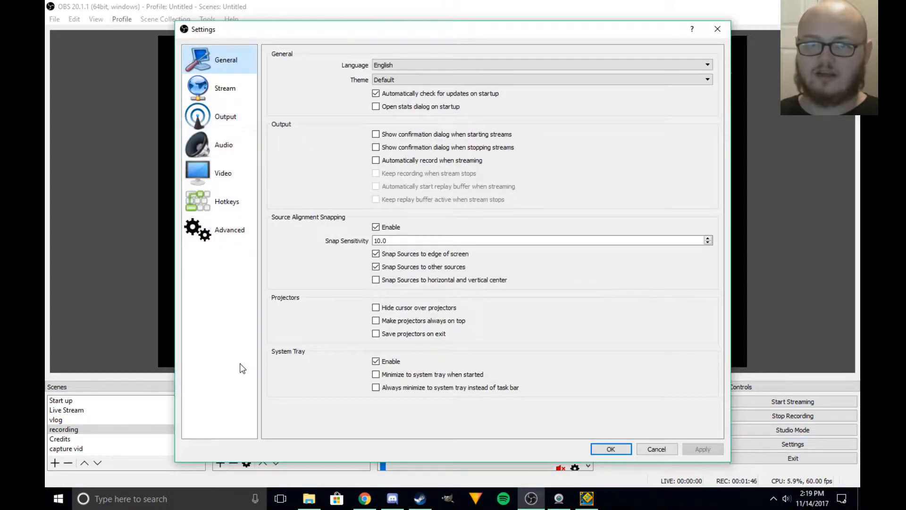
# Examine the streaming service settings and the output bitrate, encoder and recording settings, and close the settings
pyautogui.click(229, 118)
pyautogui.click(229, 92)
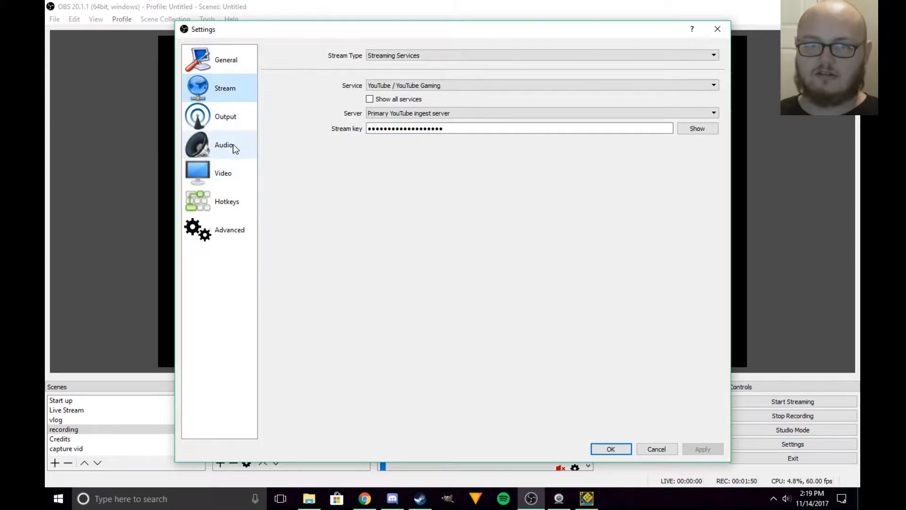
pyautogui.click(221, 125)
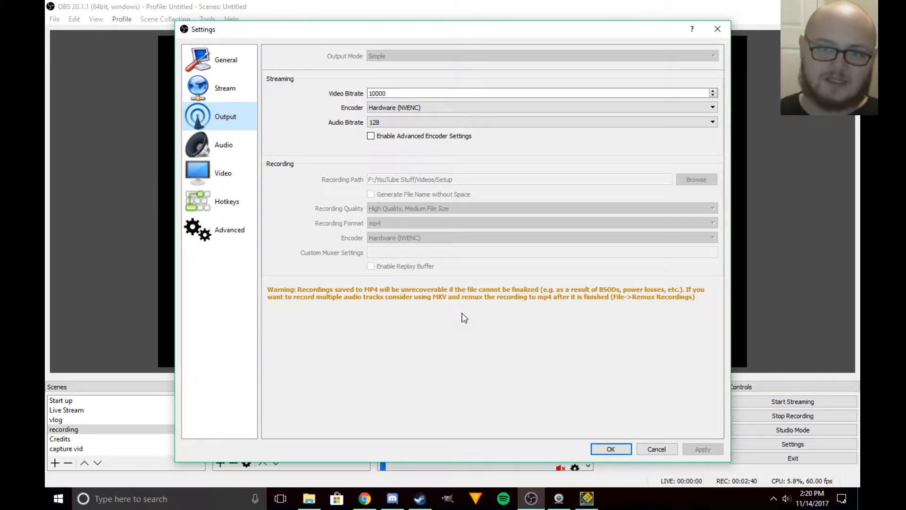
pyautogui.click(611, 448)
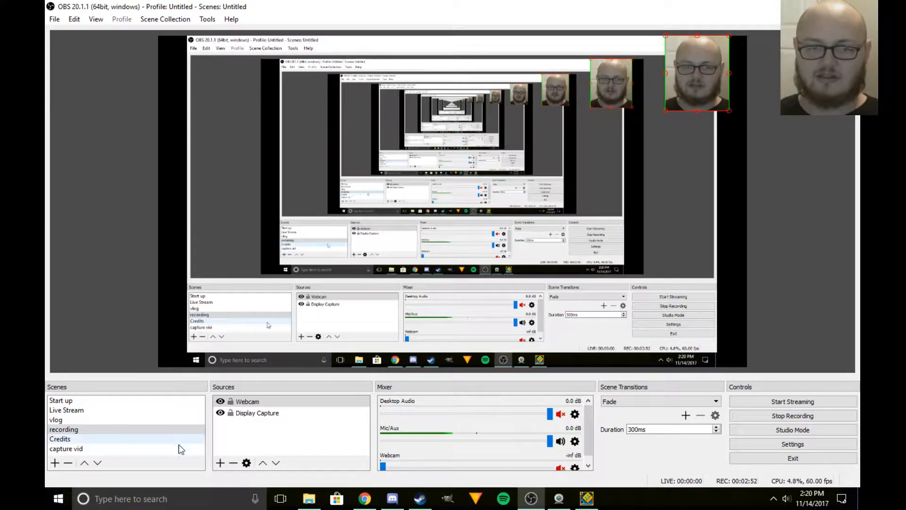
# Add the existing Game Capture source to the recording scene and place it between Webcam and Display Capture
pyautogui.click(220, 463)
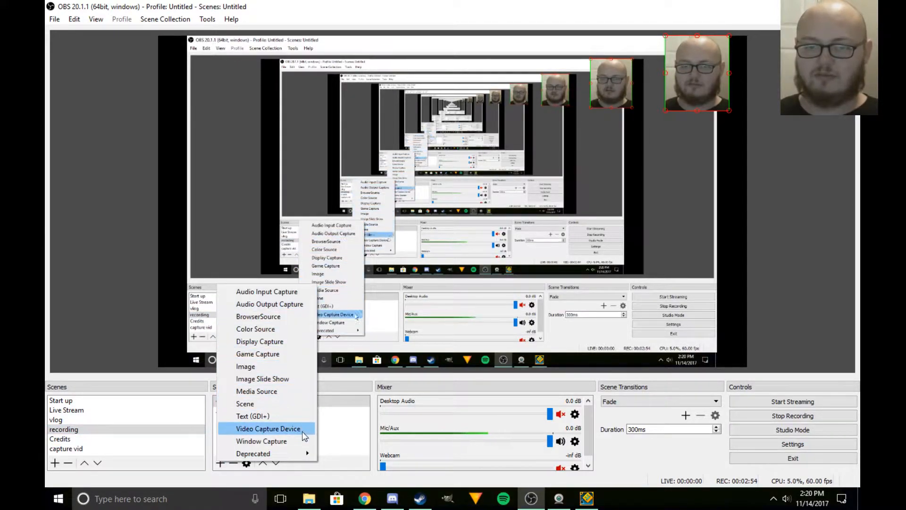
pyautogui.click(287, 355)
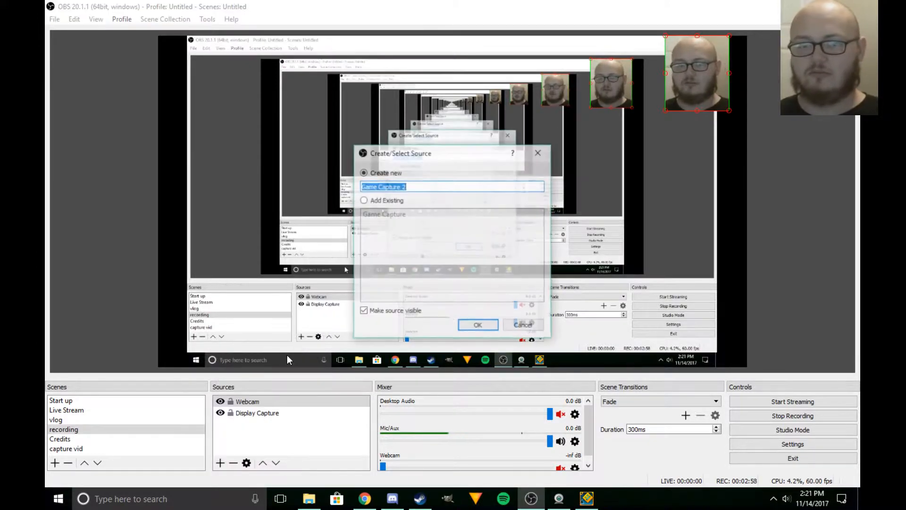
pyautogui.click(394, 200)
pyautogui.click(382, 213)
pyautogui.click(474, 326)
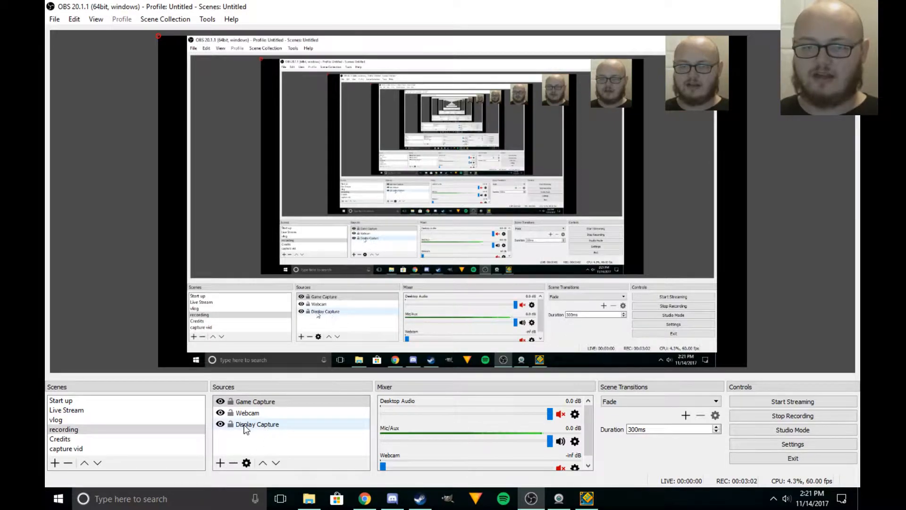
pyautogui.moveTo(256, 399); pyautogui.dragTo(262, 415)
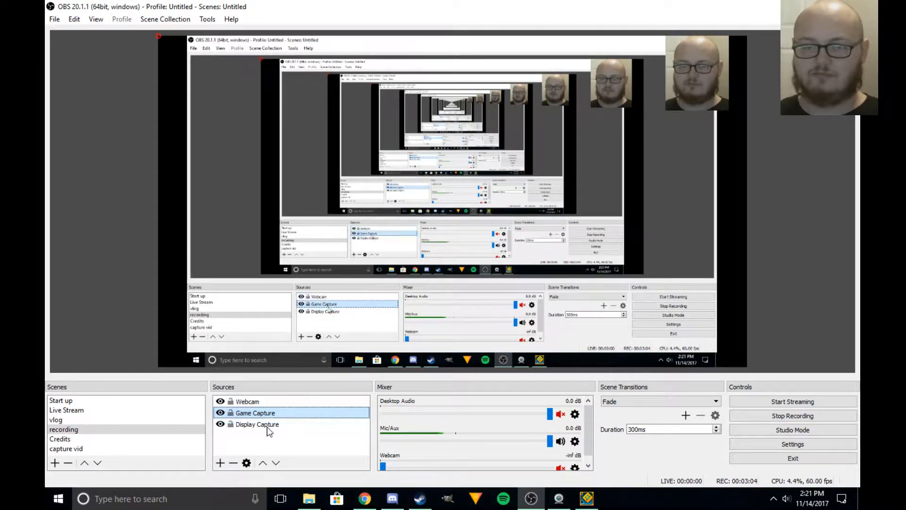
# Set the Game Capture source to capture the specific window [GeometryDash.exe]: Geometry Dash
pyautogui.doubleClick(262, 415)
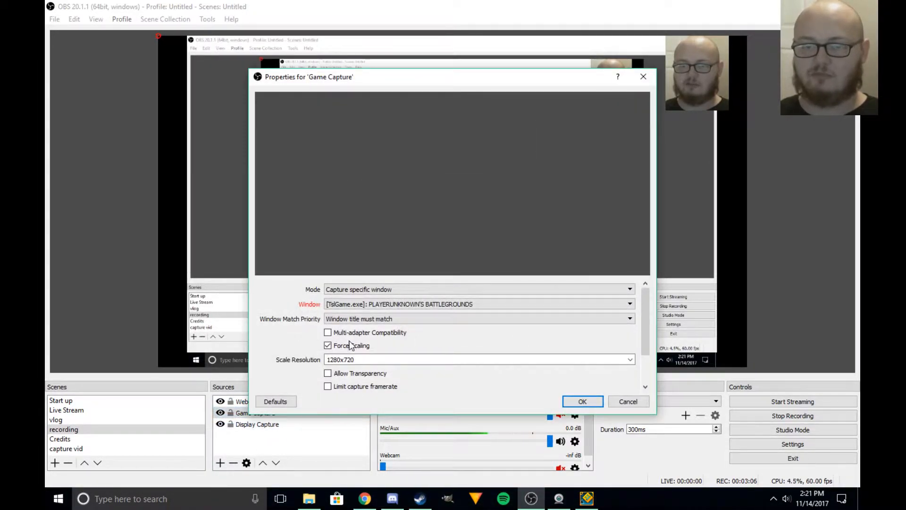
pyautogui.click(336, 288)
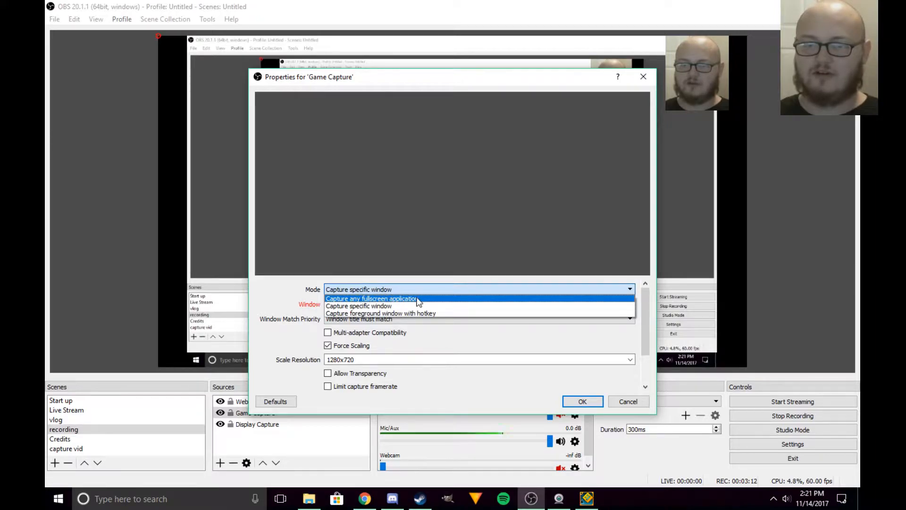
pyautogui.click(364, 306)
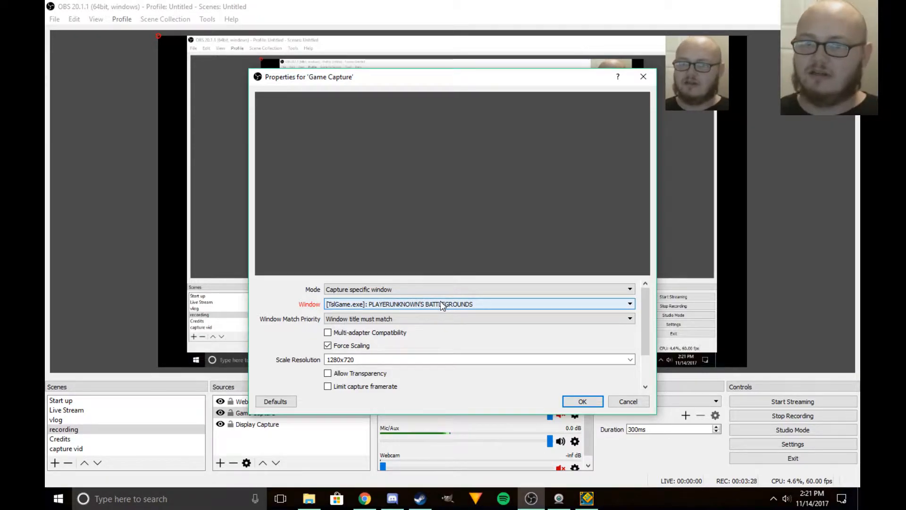
pyautogui.click(418, 304)
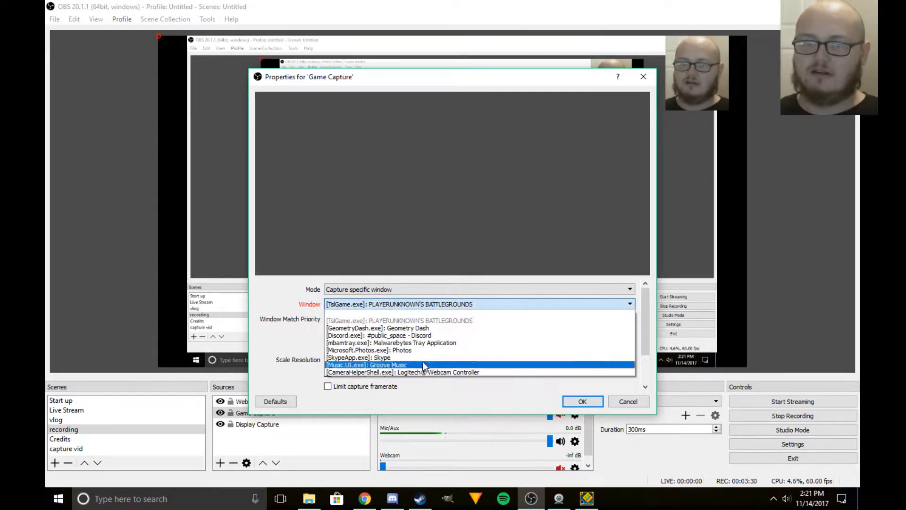
pyautogui.click(377, 328)
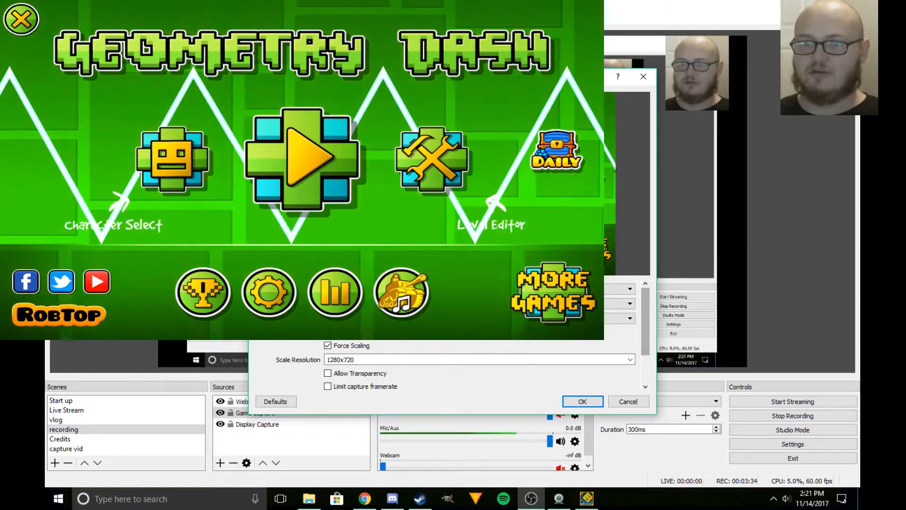
pyautogui.click(581, 402)
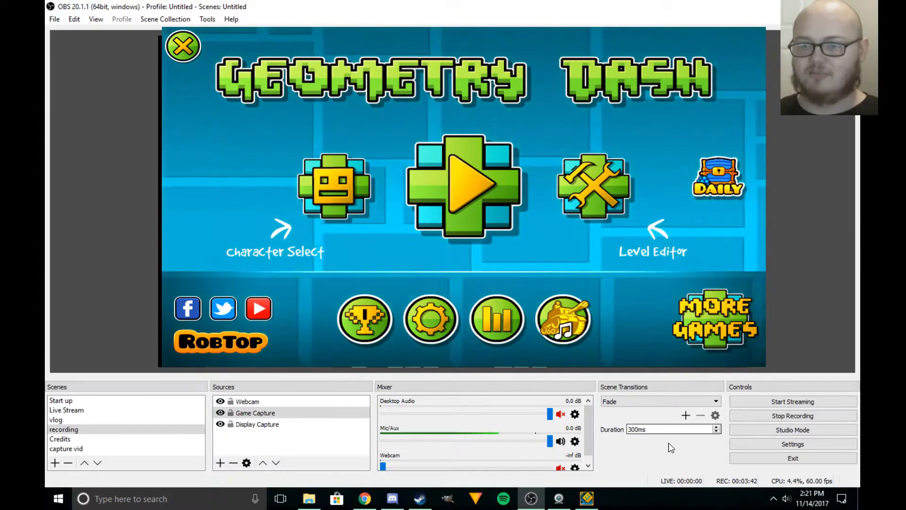
# Switch to Geometry Dash and start the Stereo Madness level in normal mode
pyautogui.click(586, 498)
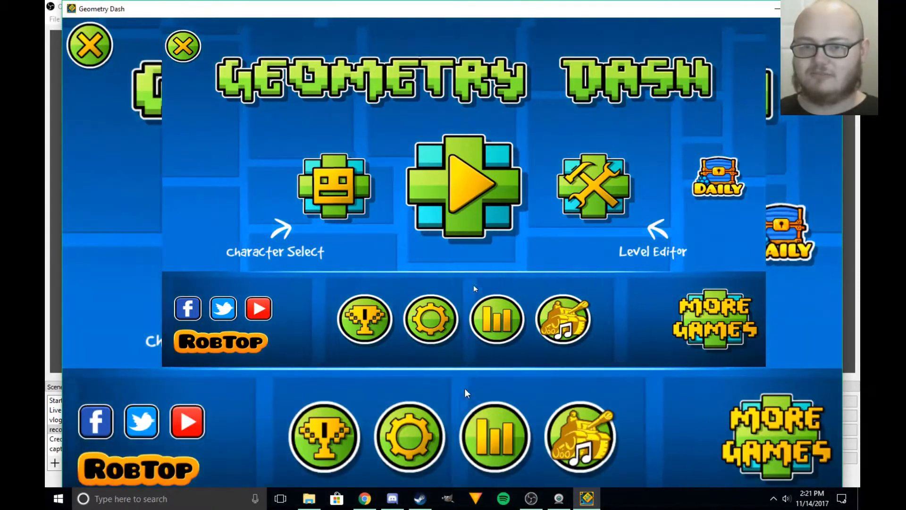
pyautogui.click(466, 189)
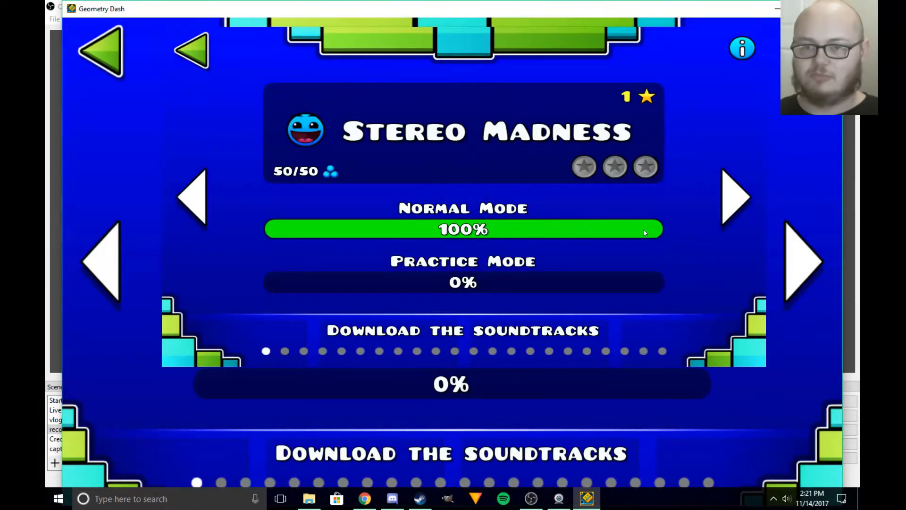
pyautogui.click(431, 152)
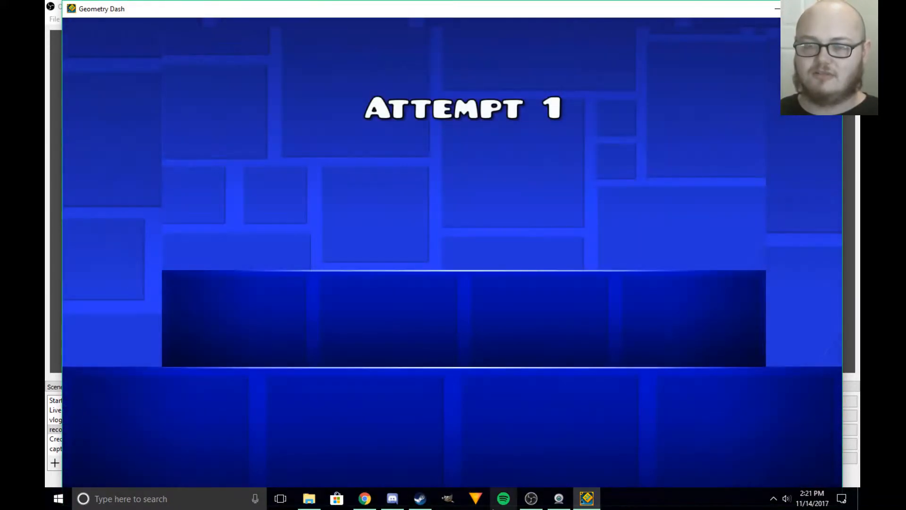
# Play the opening of Stereo Madness, jumping over the obstacles, and close the game
pyautogui.moveTo(531, 498)
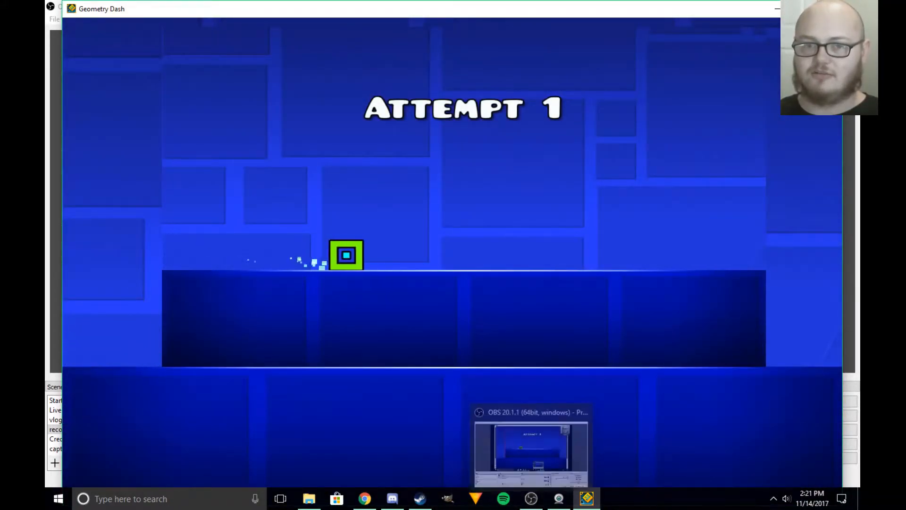
pyautogui.press('space')
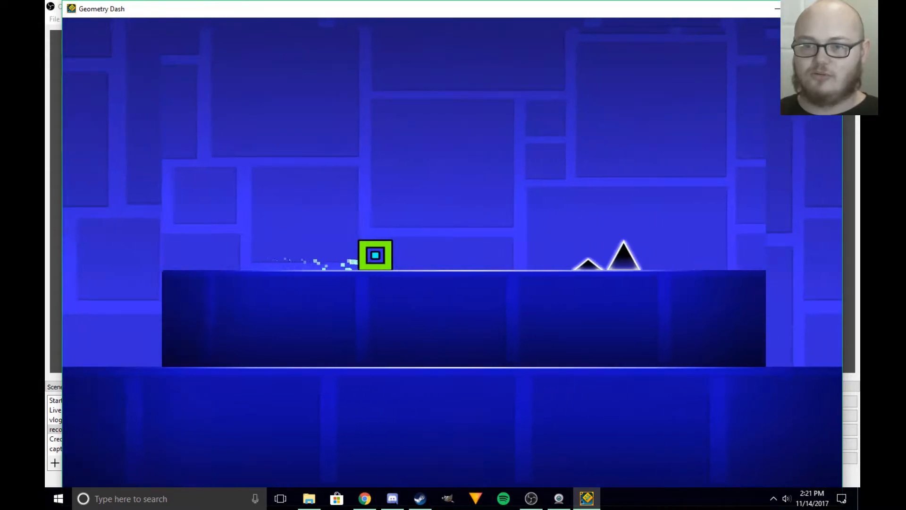
pyautogui.press('space')
pyautogui.press('space')
pyautogui.press('space')
pyautogui.press('space')
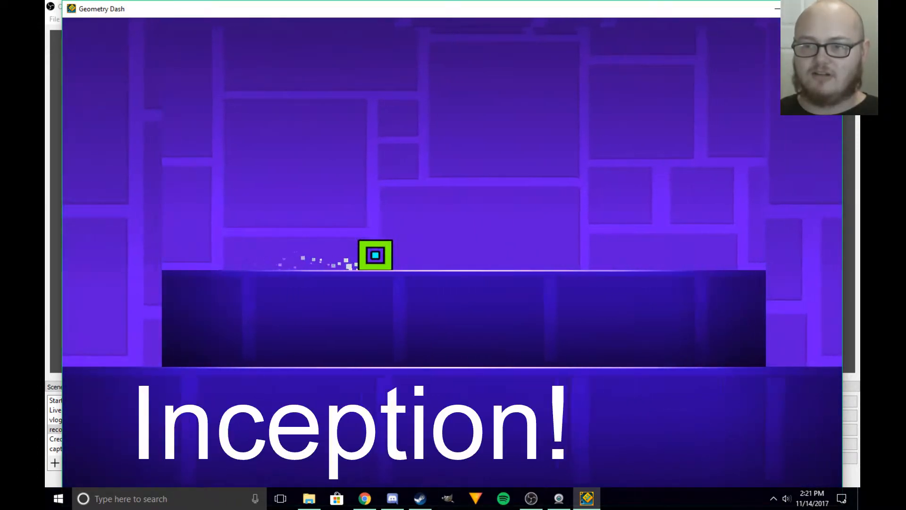
pyautogui.press('space')
pyautogui.press('space')
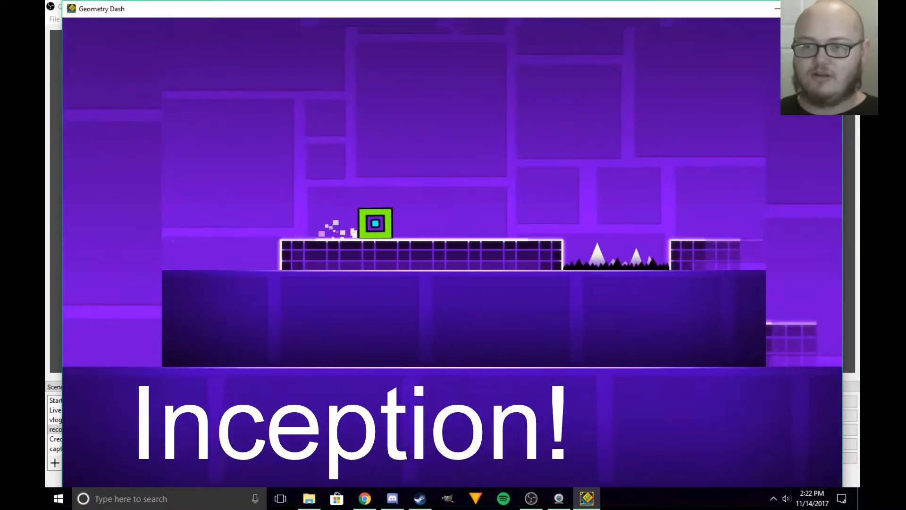
pyautogui.press('space')
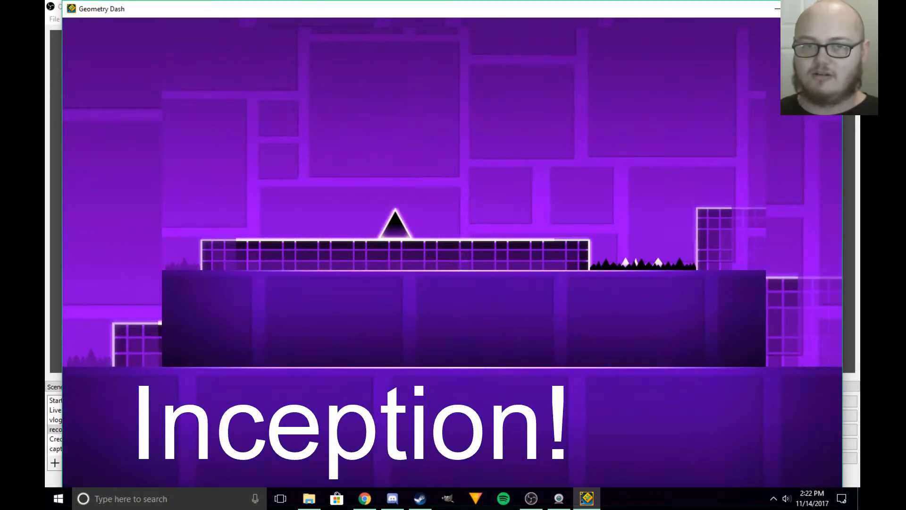
pyautogui.press('Escape')
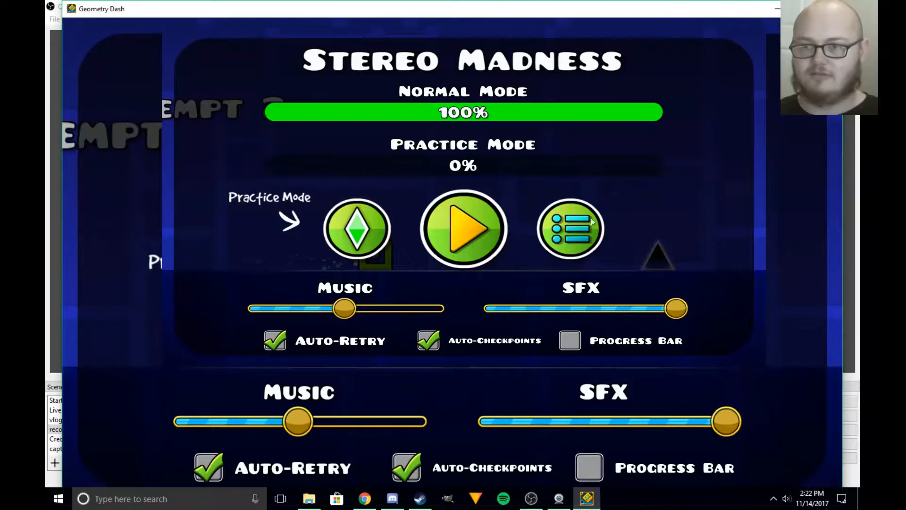
pyautogui.hotkey('alt', 'F4')
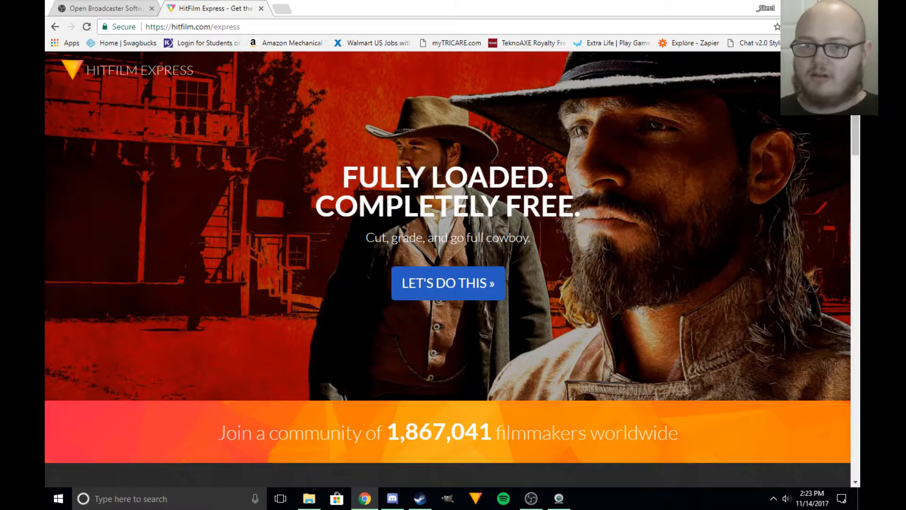
# Look over the HitFilm Express page at hitfilm.com/express in Chrome
pyautogui.scroll(-1, 581, 198)
pyautogui.scroll(1, 576, 200)
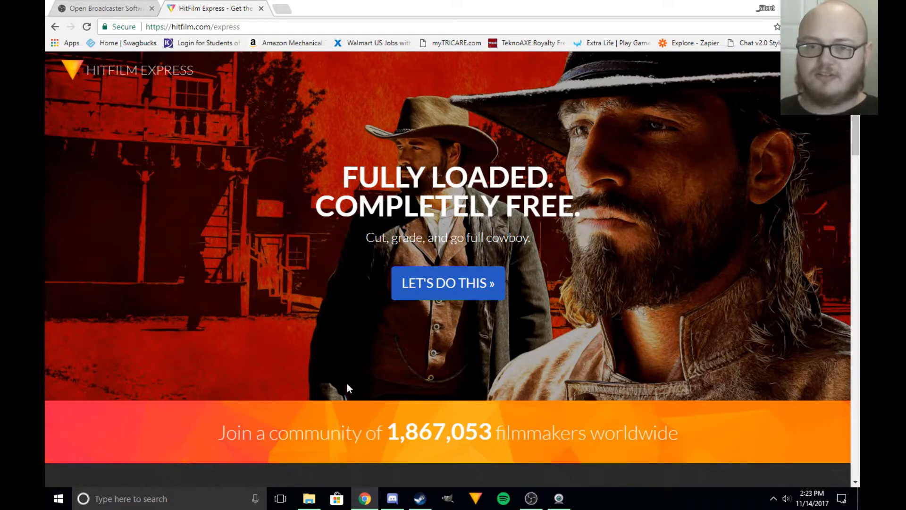
pyautogui.scroll(-3, 554, 308)
pyautogui.scroll(3, 554, 325)
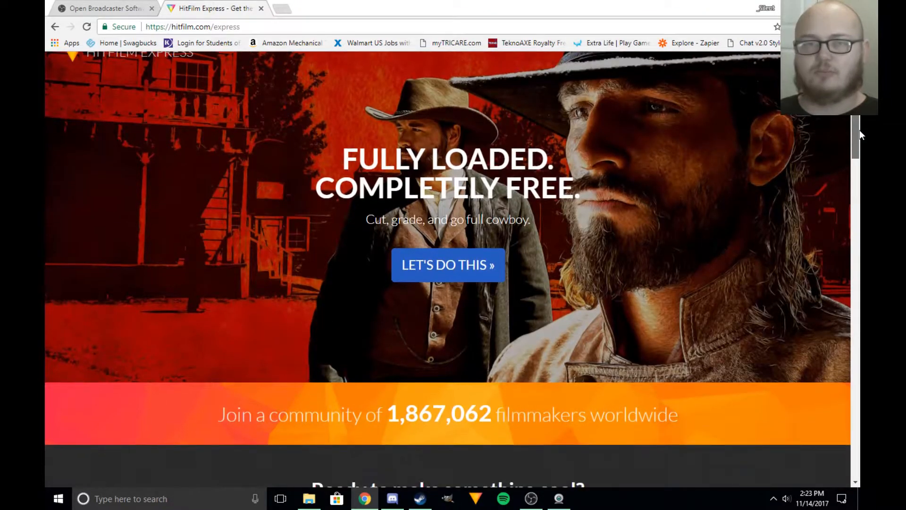
# Review the feature list on the HitFilm Express page and go down to its Frequently Asked Questions
pyautogui.scroll(-3, 449, 324)
pyautogui.scroll(-4, 449, 323)
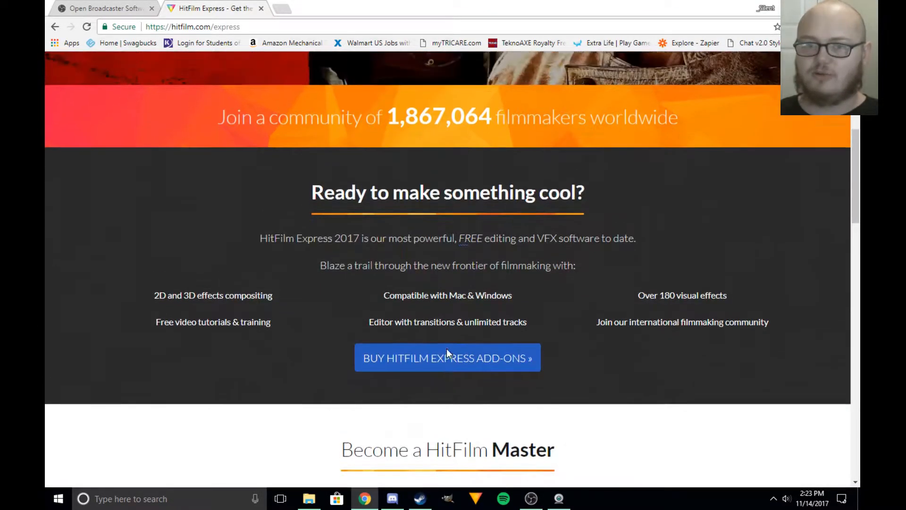
pyautogui.scroll(2, 446, 349)
pyautogui.scroll(5, 448, 336)
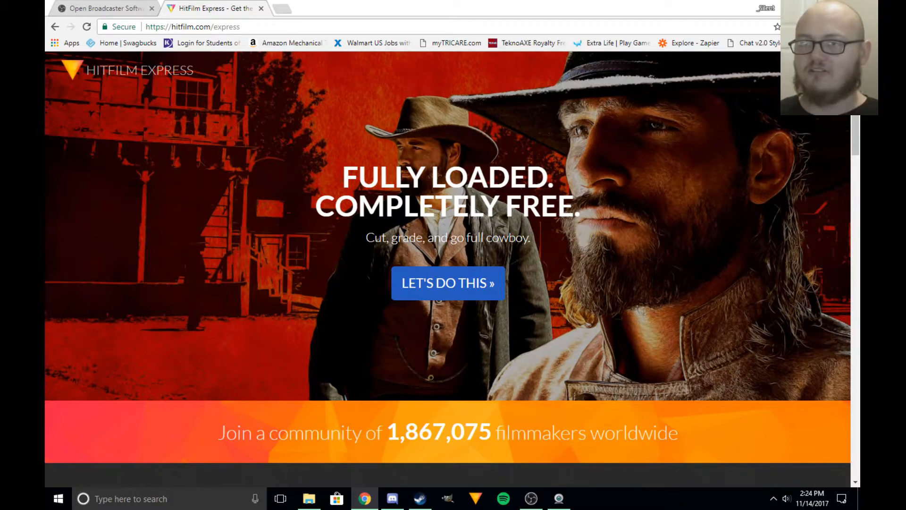
pyautogui.scroll(-15, 312, 137)
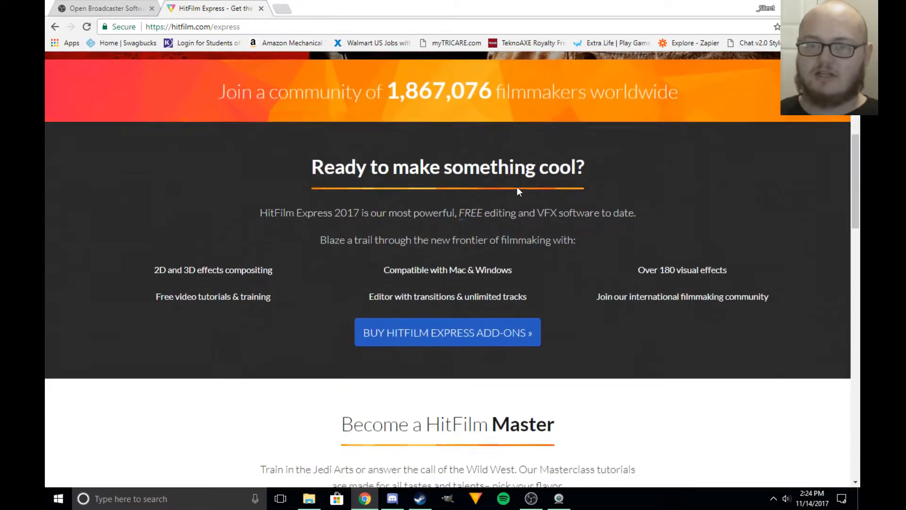
pyautogui.scroll(-15, 267, 358)
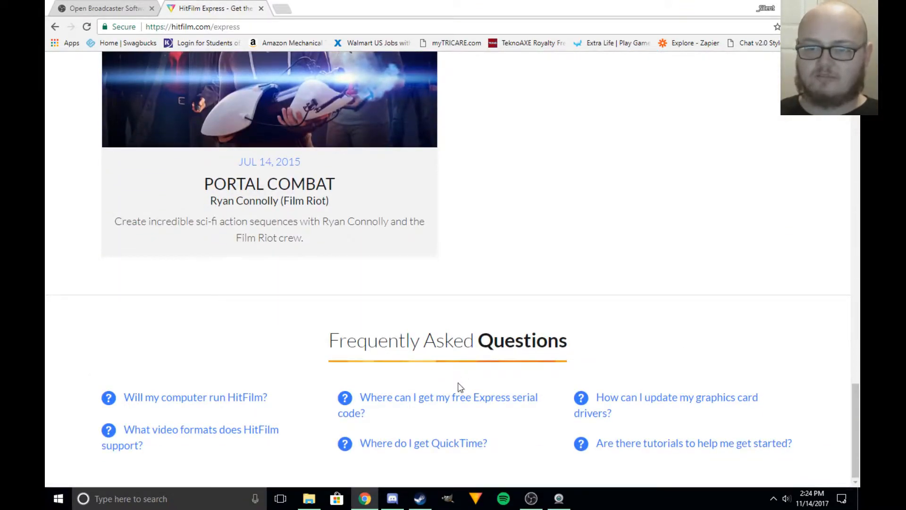
# Expand the "Will my computer run HitFilm?" question and examine the operating system, processor and graphics memory requirements
pyautogui.click(143, 400)
pyautogui.scroll(-4, 231, 373)
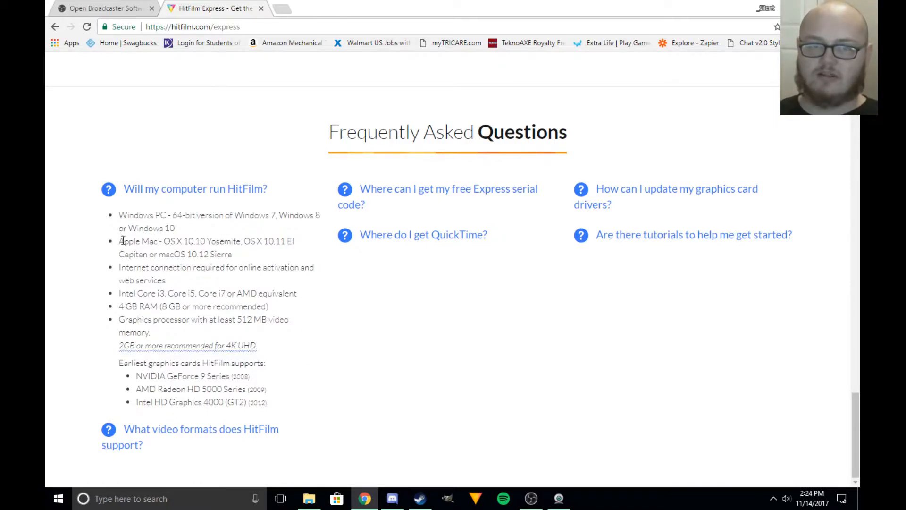
pyautogui.moveTo(123, 241); pyautogui.dragTo(212, 242)
pyautogui.click(272, 322)
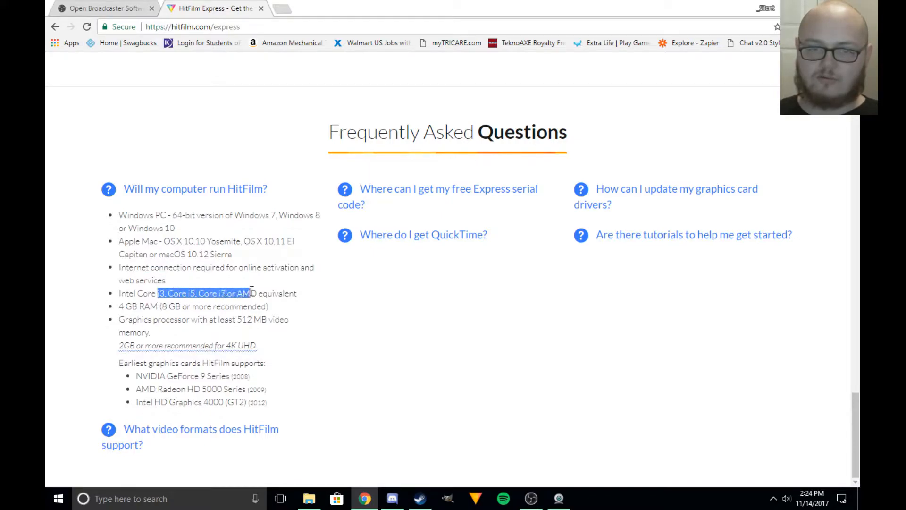
pyautogui.click(316, 329)
pyautogui.moveTo(189, 293); pyautogui.dragTo(293, 294)
pyautogui.click(302, 297)
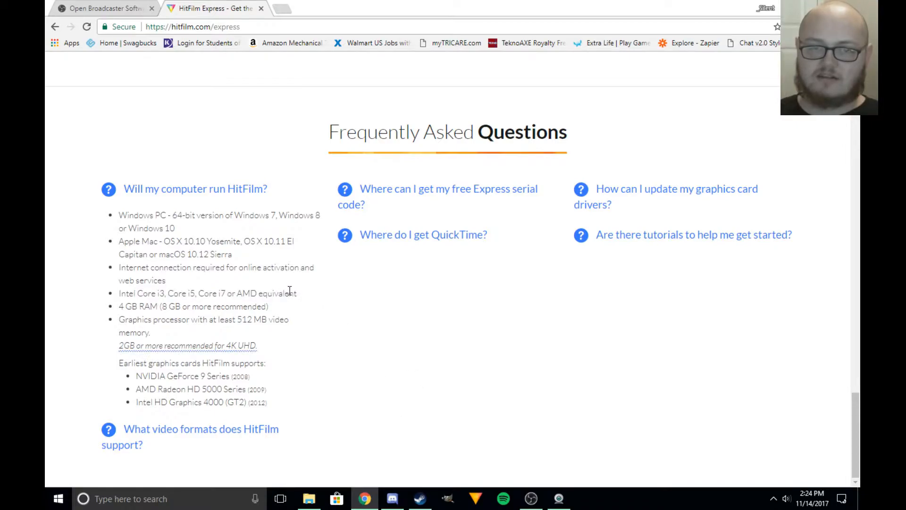
pyautogui.moveTo(226, 295); pyautogui.dragTo(125, 293)
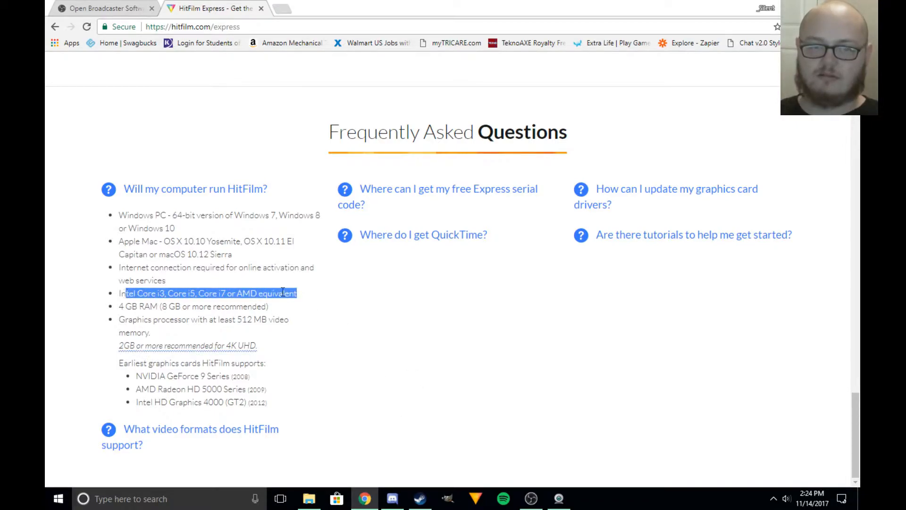
pyautogui.click(374, 319)
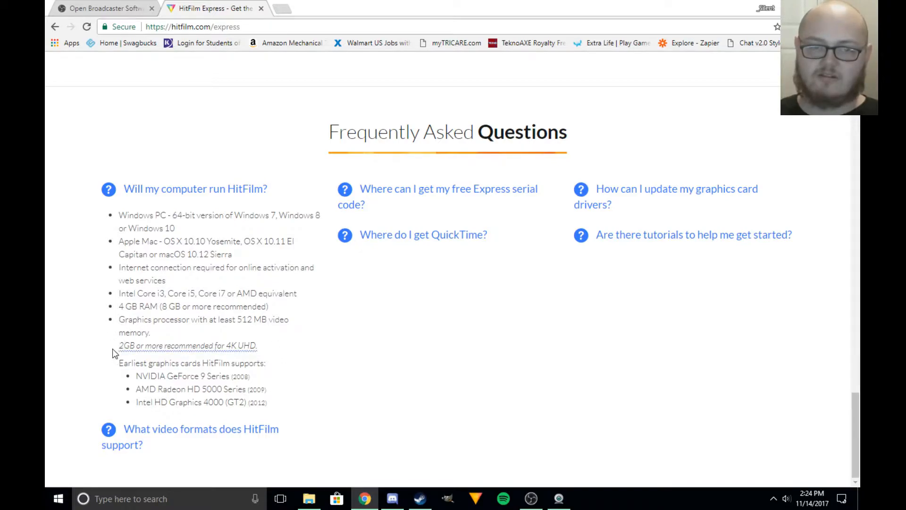
pyautogui.moveTo(112, 350); pyautogui.dragTo(219, 352)
pyautogui.click(344, 355)
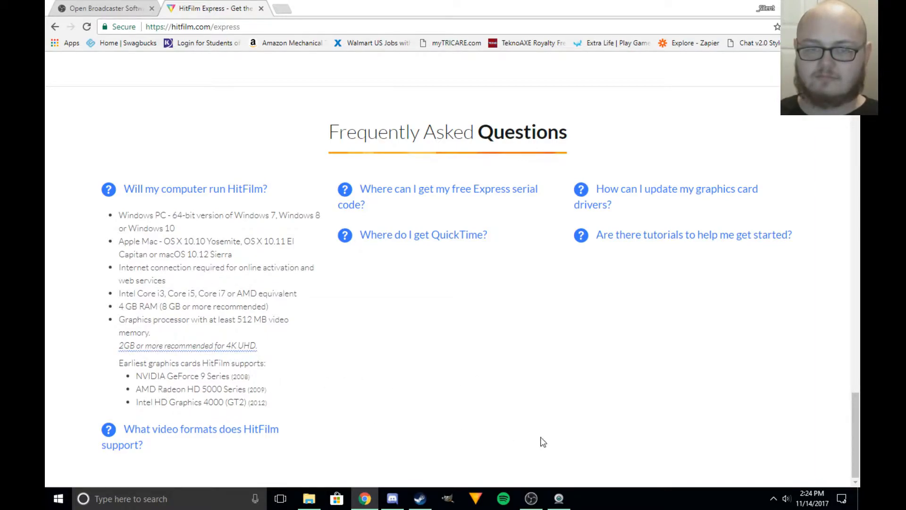
pyautogui.scroll(15, 526, 277)
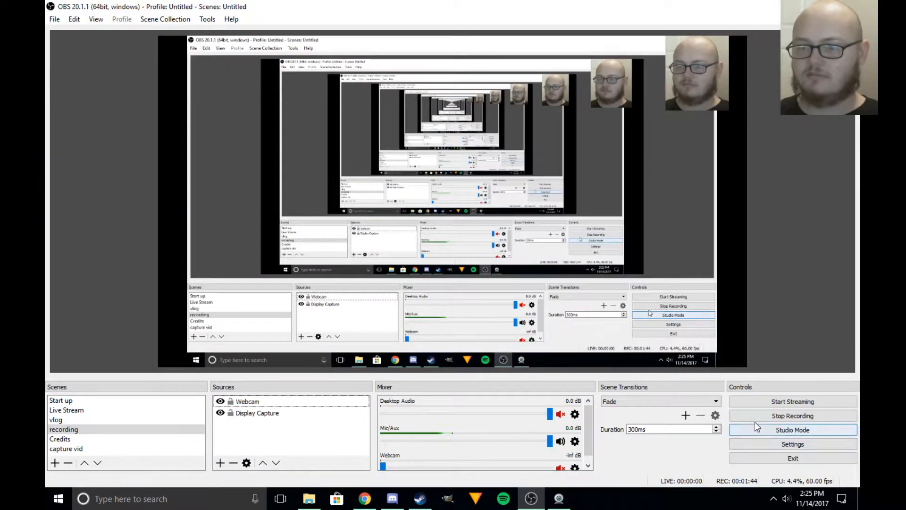
# Switch to OBS, turn on Studio Mode and load the Live Stream and Start up scenes into the preview
pyautogui.click(756, 427)
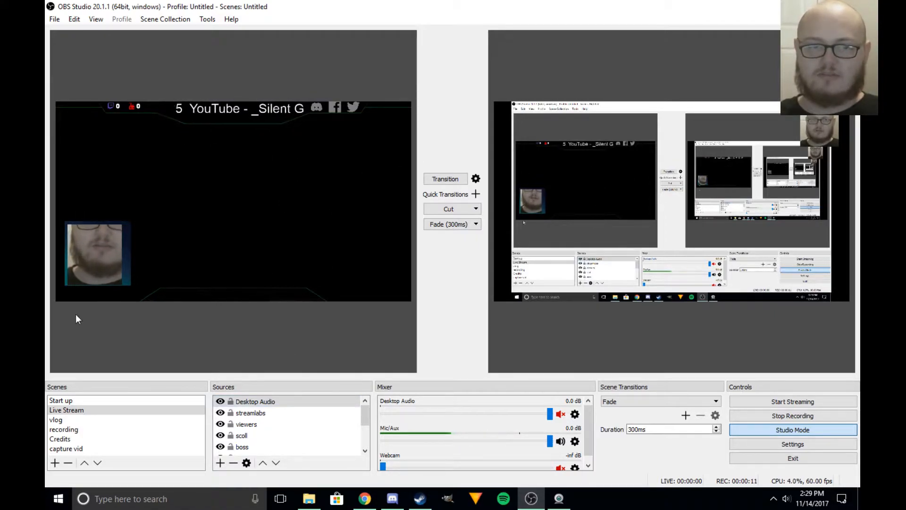
pyautogui.click(65, 411)
pyautogui.click(61, 401)
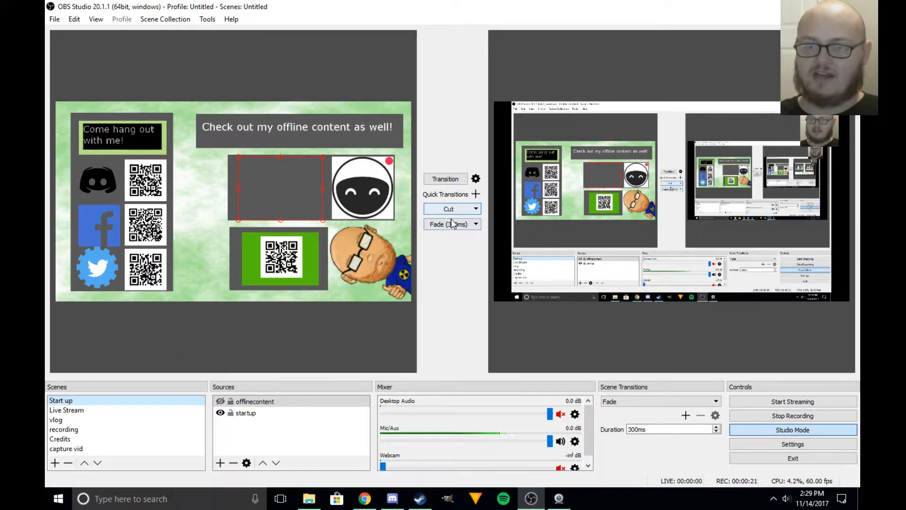
# Check the options of the Cut and Fade quick transitions and put the Live Stream scene back in the preview
pyautogui.click(476, 210)
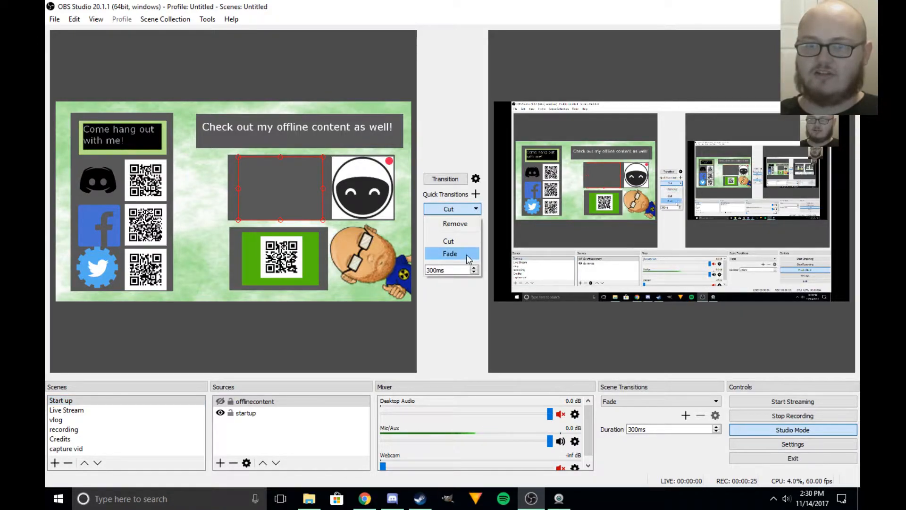
pyautogui.click(484, 217)
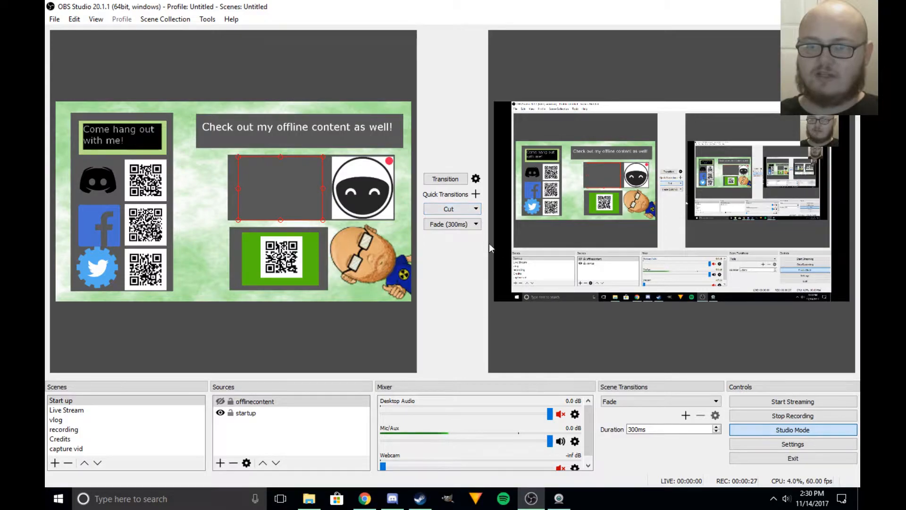
pyautogui.click(476, 223)
pyautogui.click(476, 223)
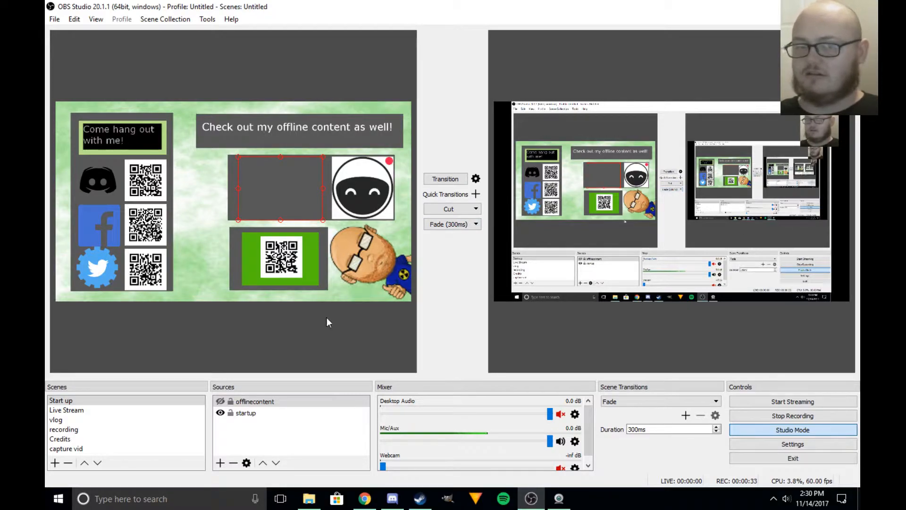
pyautogui.click(76, 410)
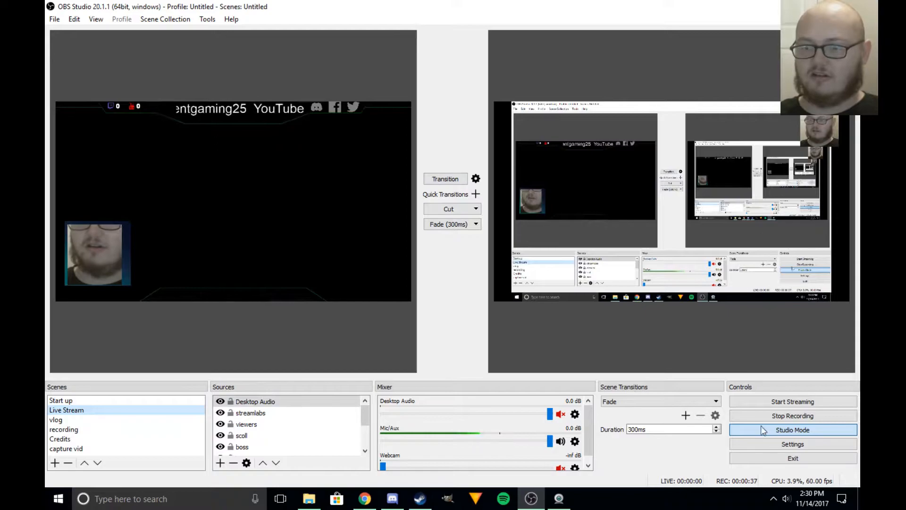
# Examine the streaming video bitrate in the Output settings and leave the settings without changes
pyautogui.click(793, 445)
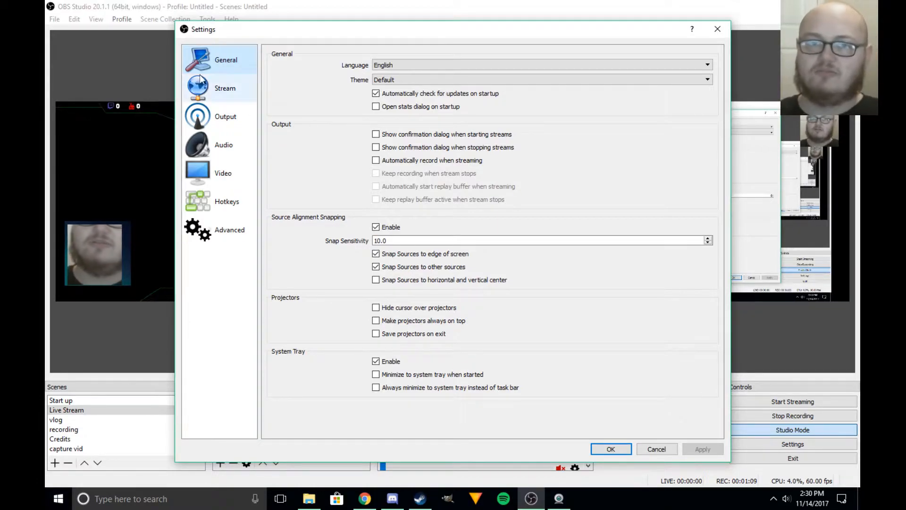
pyautogui.click(226, 117)
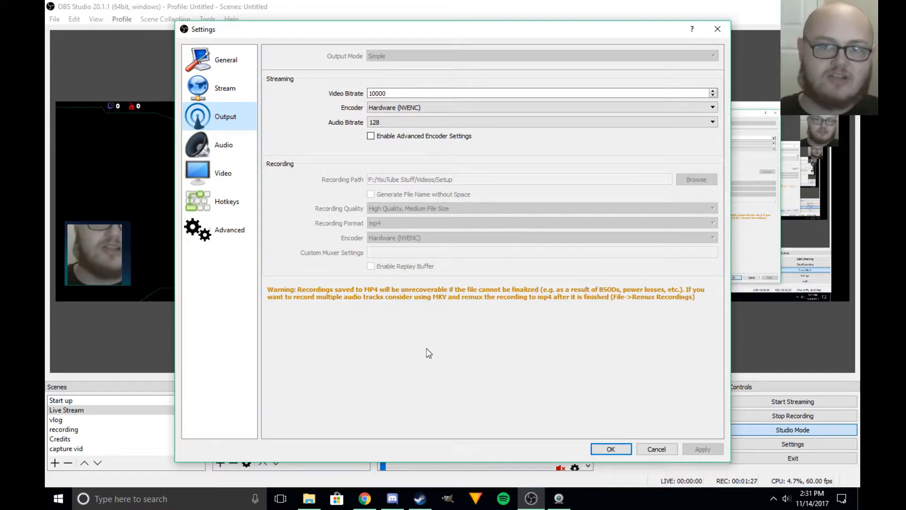
pyautogui.click(374, 93)
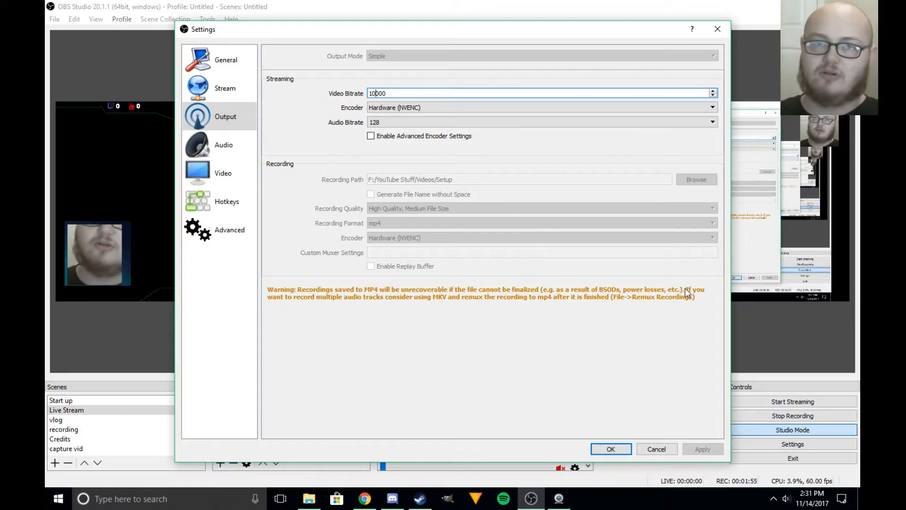
pyautogui.click(656, 449)
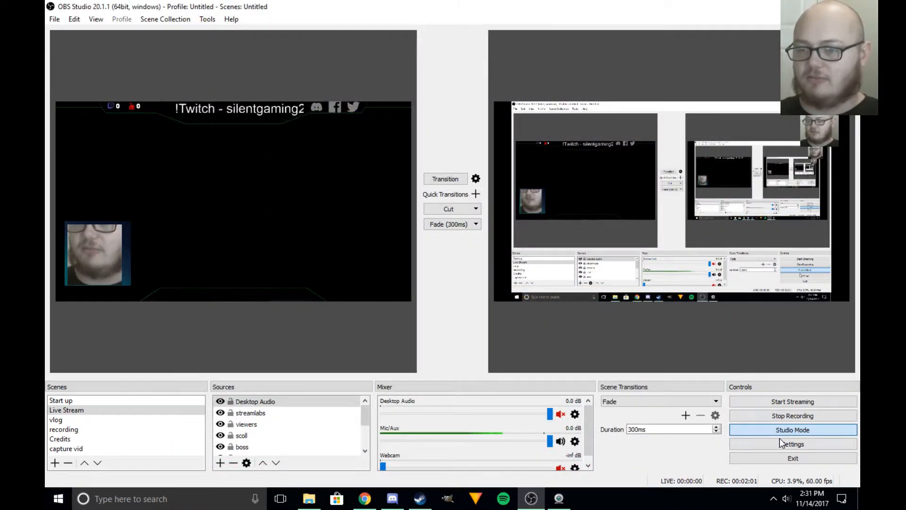
# Look through the available streaming services in the Stream settings, keeping YouTube / YouTube Gaming
pyautogui.click(797, 444)
pyautogui.click(196, 83)
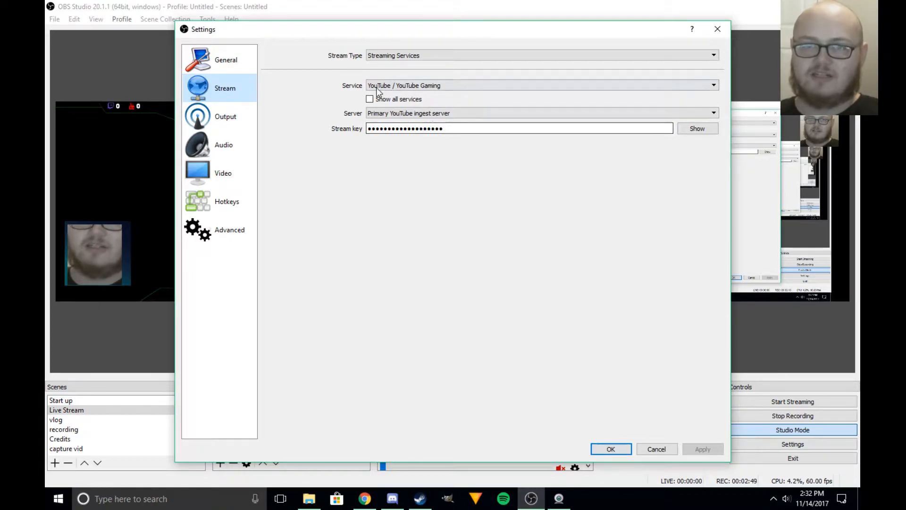
pyautogui.click(392, 87)
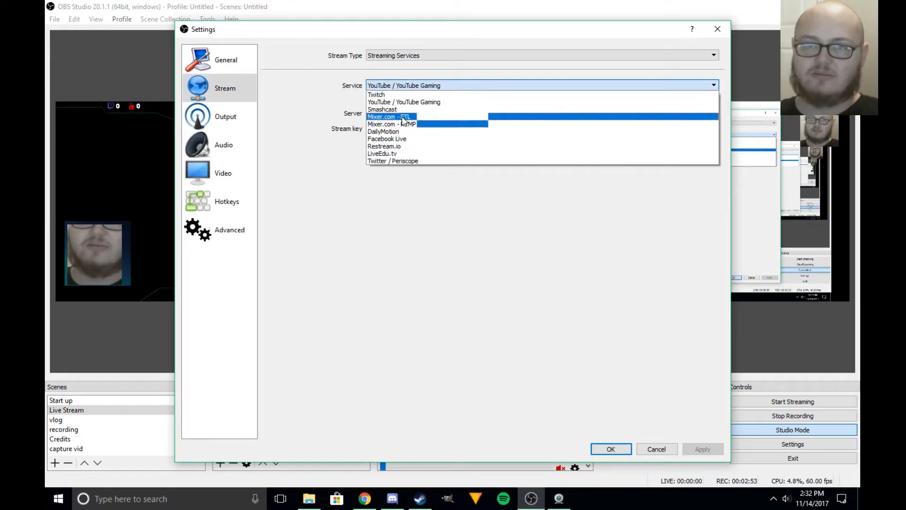
pyautogui.click(647, 84)
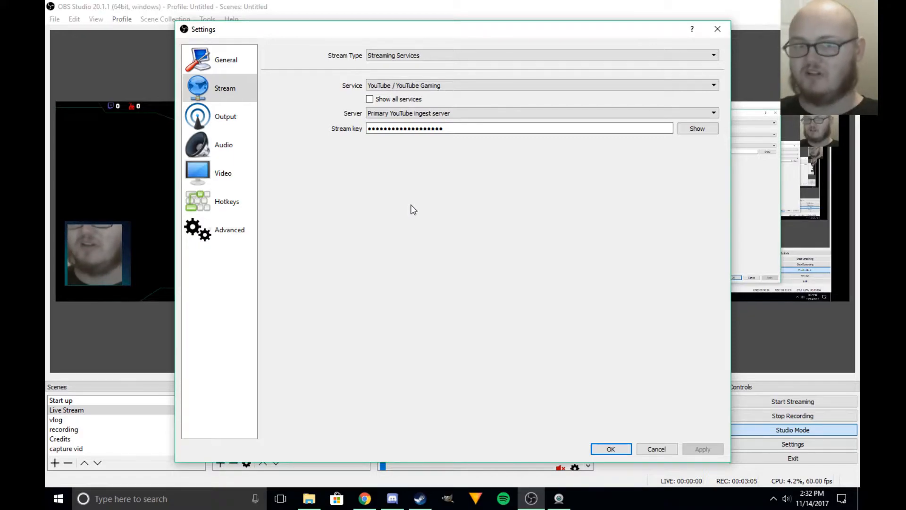
pyautogui.click(605, 450)
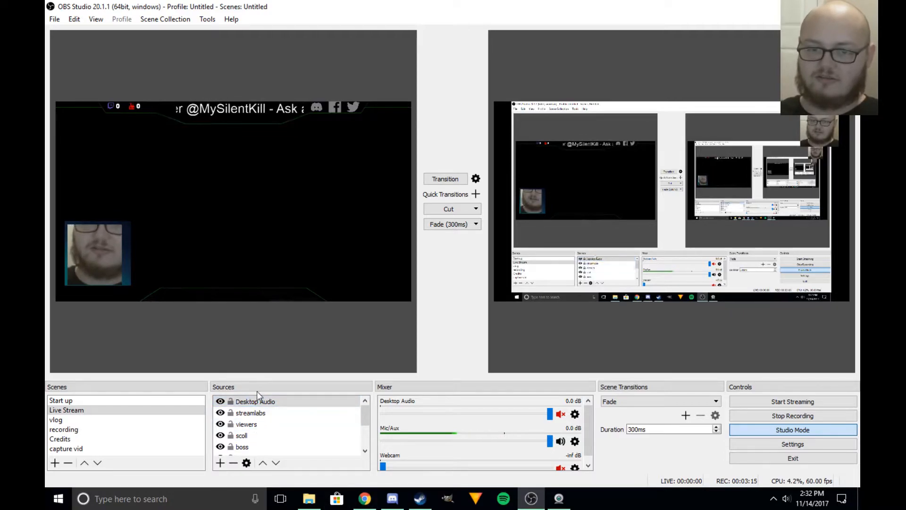
# Remove the Desktop Audio source from the Live Stream scene
pyautogui.click(270, 405)
pyautogui.press('Delete')
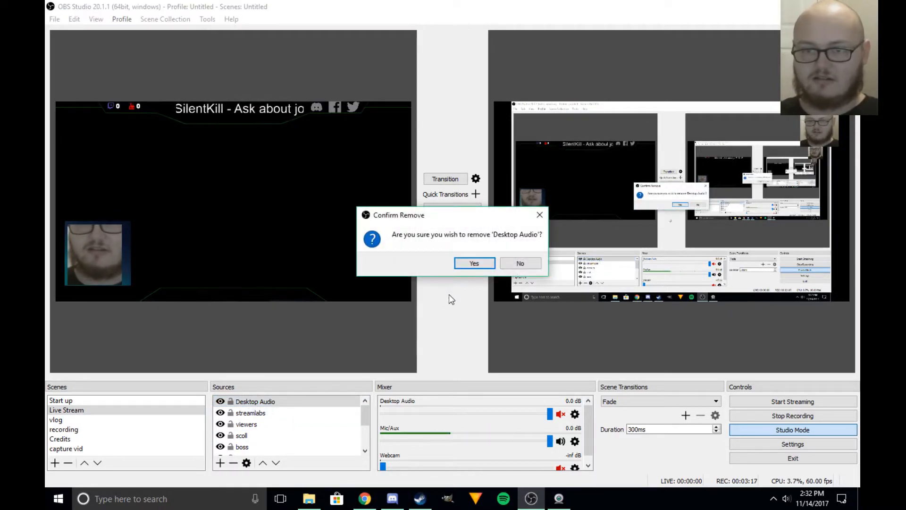
pyautogui.click(485, 262)
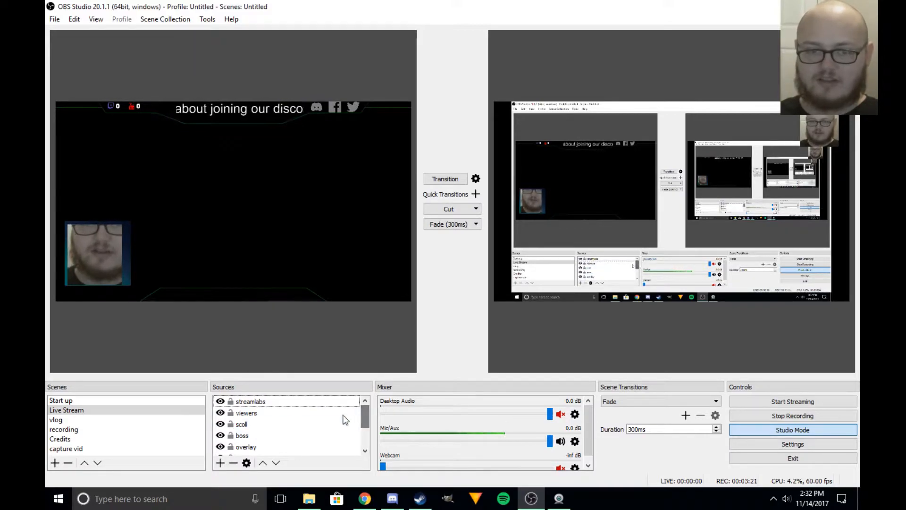
# Inspect the URL and size properties of the streamlabs source in the Live Stream scene and close them
pyautogui.click(276, 402)
pyautogui.doubleClick(276, 402)
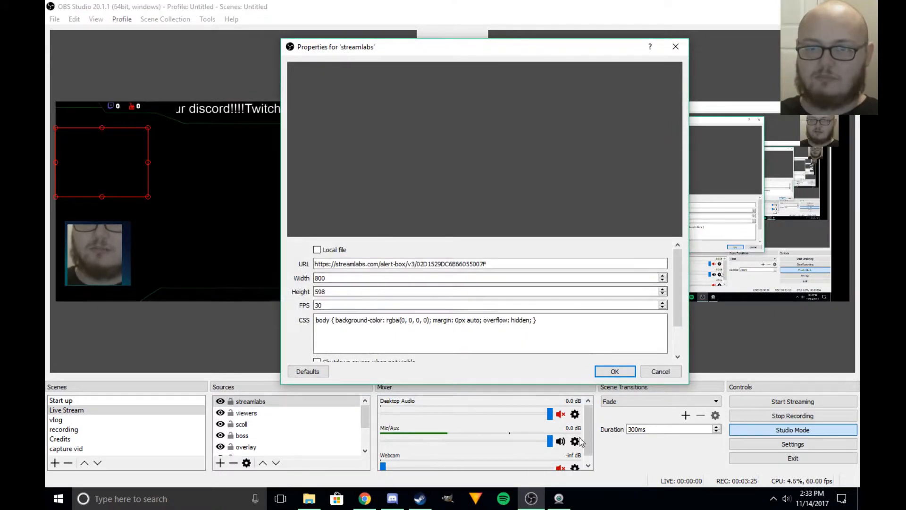
pyautogui.click(615, 372)
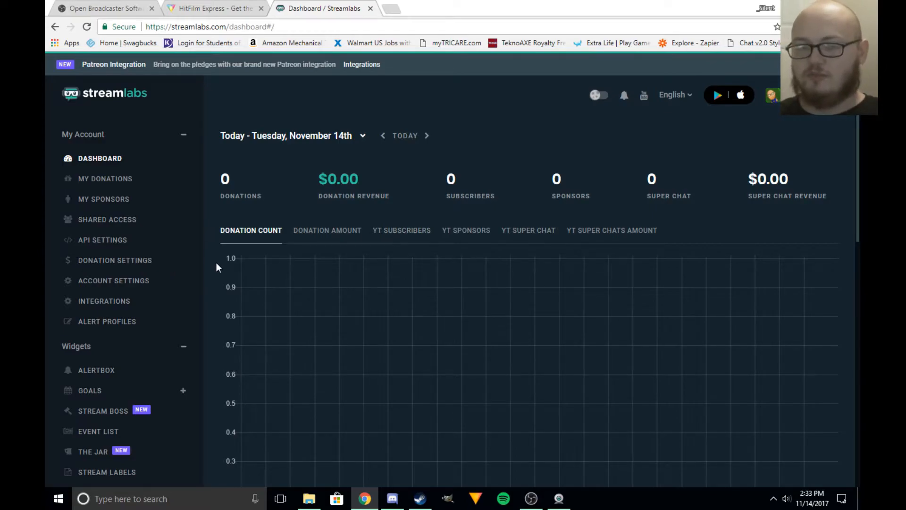
# Switch to the Streamlabs dashboard in Chrome and examine its donation statistics, recent events, account pages and widget list
pyautogui.scroll(-3, 408, 313)
pyautogui.scroll(3, 515, 295)
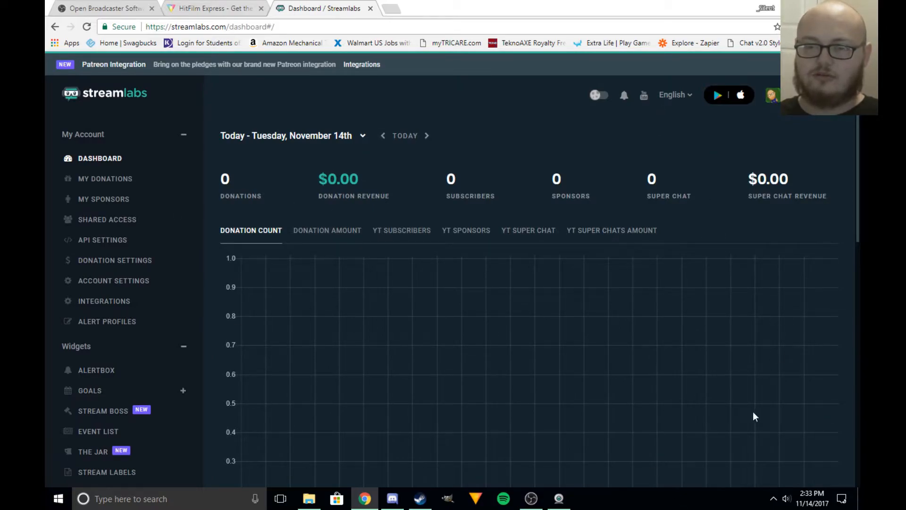
pyautogui.scroll(-7, 741, 250)
pyautogui.scroll(2, 673, 317)
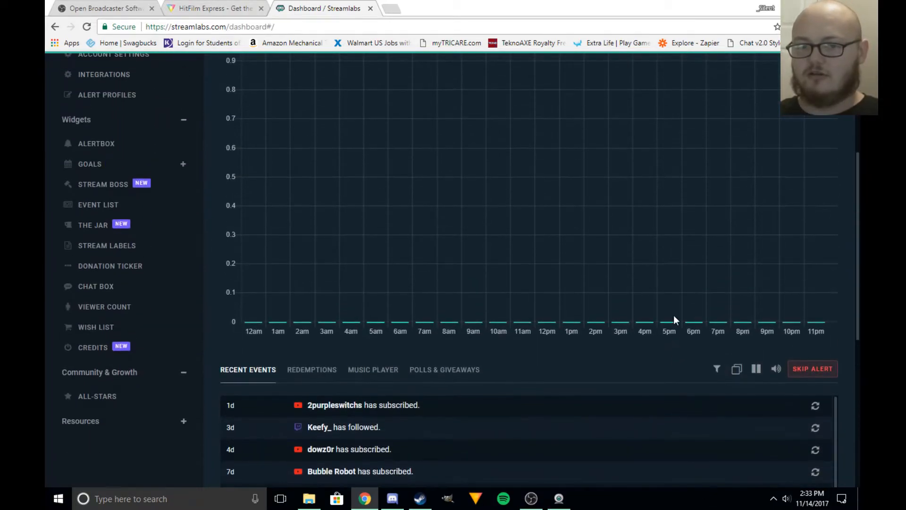
pyautogui.scroll(-5, 335, 186)
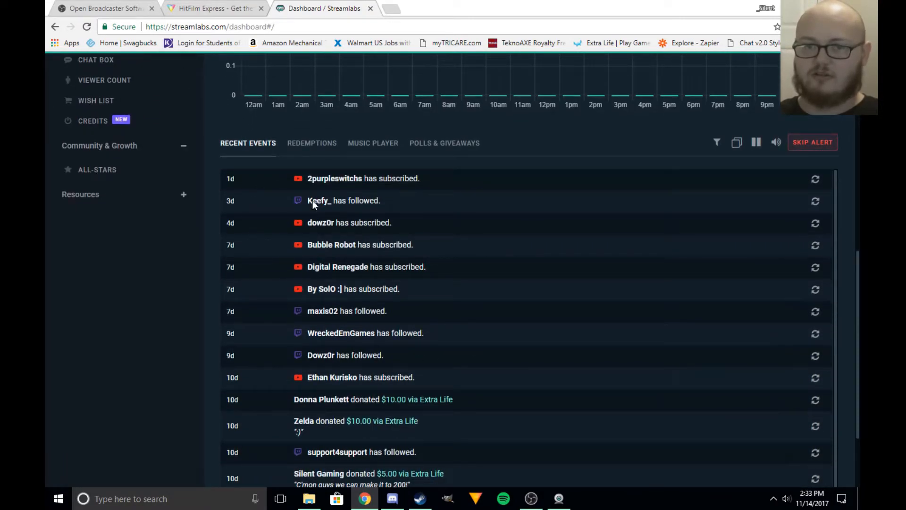
pyautogui.scroll(10, 537, 413)
pyautogui.scroll(-7, 387, 364)
pyautogui.scroll(-2, 386, 364)
pyautogui.scroll(2, 328, 359)
pyautogui.scroll(-5, 366, 411)
pyautogui.scroll(10, 361, 399)
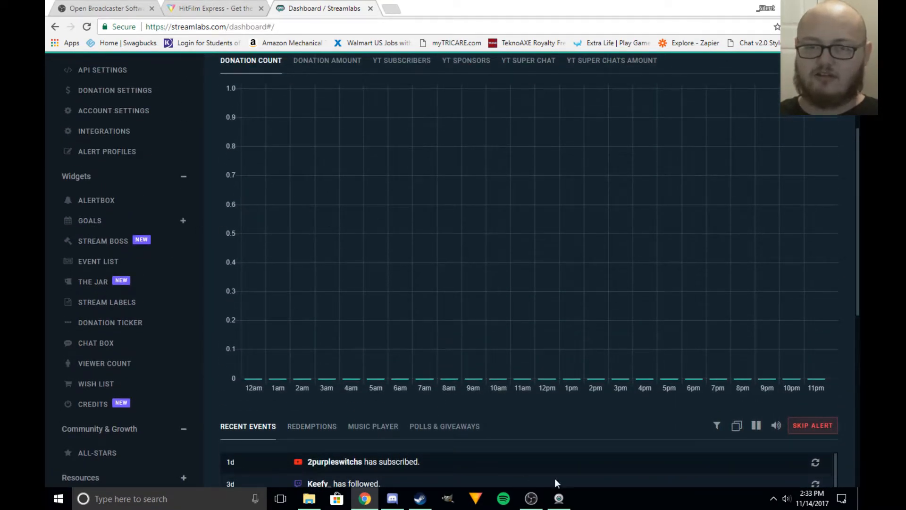
pyautogui.scroll(4, 136, 209)
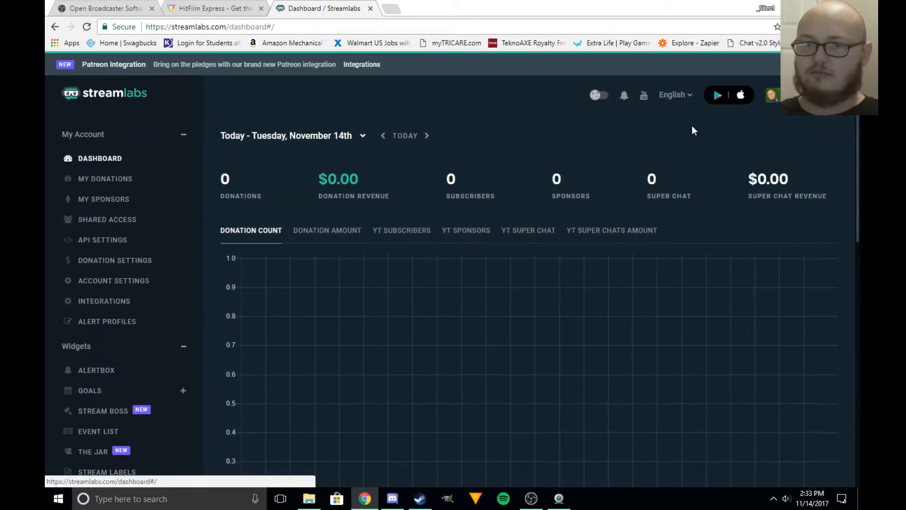
pyautogui.scroll(-1, 94, 183)
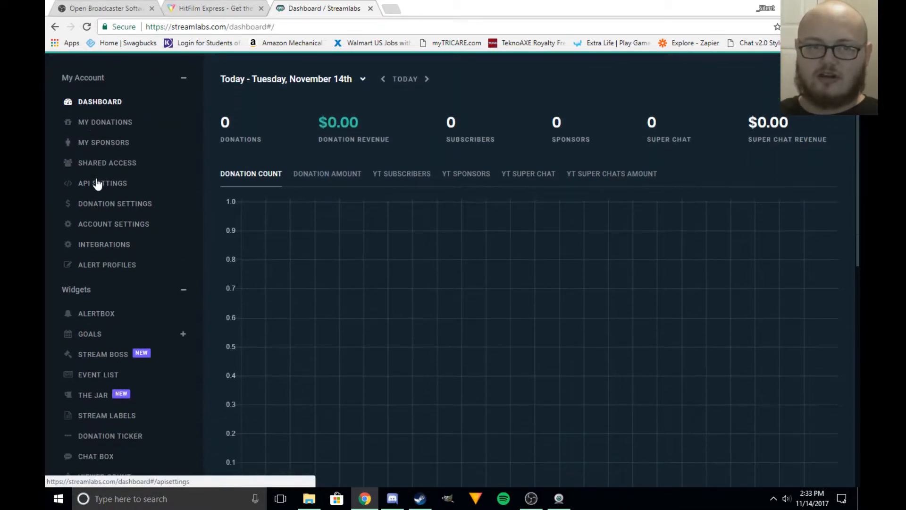
# Open the Chat Box widget page in Streamlabs and examine its widget URL, message preview, theme, badge, font, chatter-hiding and custom HTML/CSS options
pyautogui.scroll(-3, 131, 326)
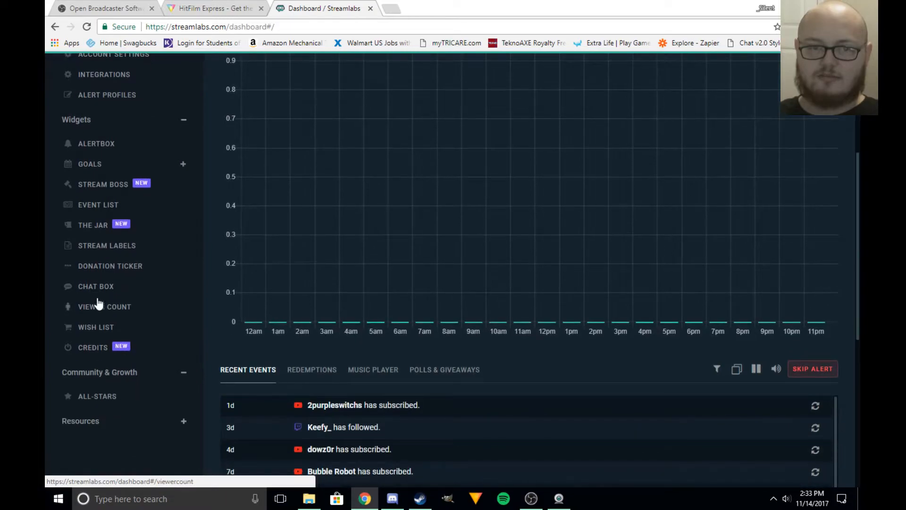
pyautogui.click(99, 293)
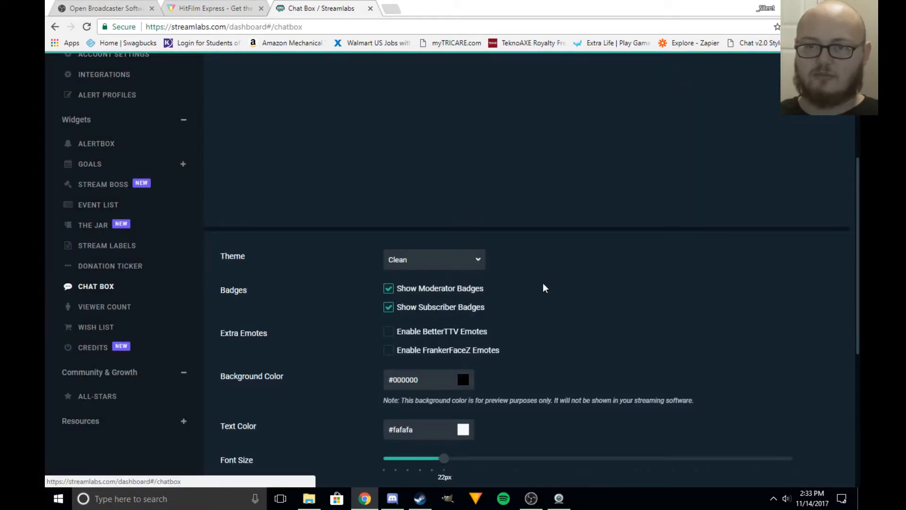
pyautogui.scroll(4, 567, 297)
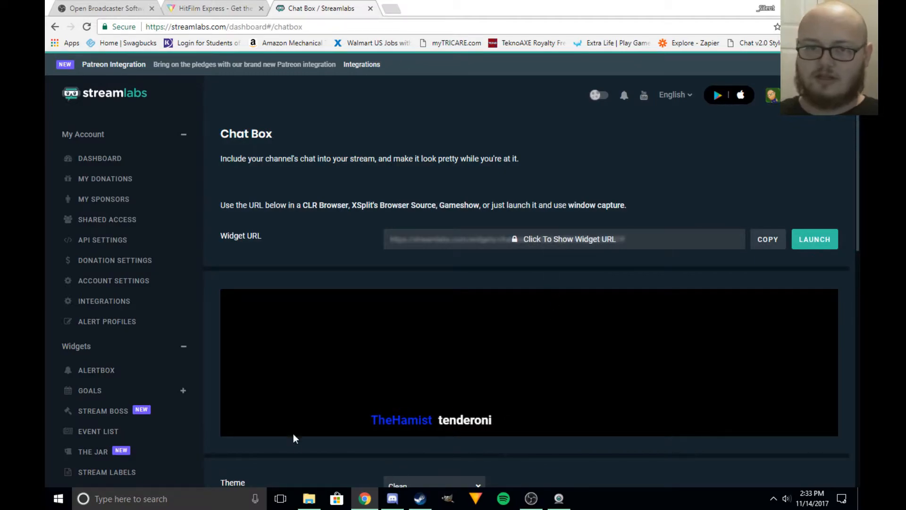
pyautogui.scroll(-5, 470, 336)
pyautogui.scroll(-6, 428, 260)
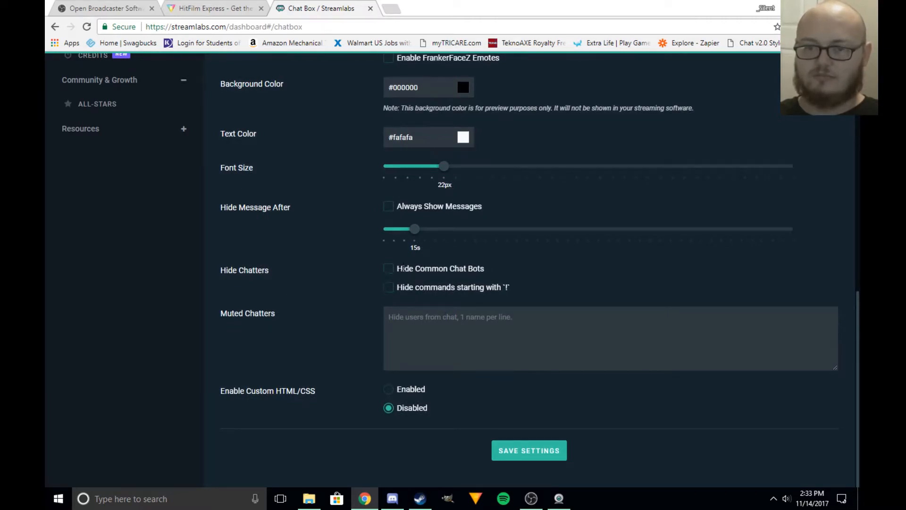
pyautogui.scroll(1, 330, 415)
pyautogui.scroll(-1, 364, 419)
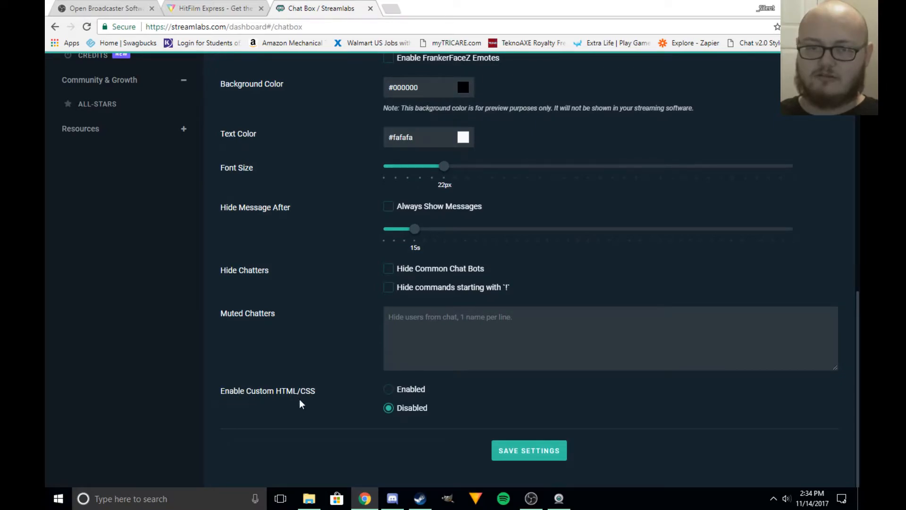
pyautogui.scroll(12, 383, 396)
pyautogui.scroll(-6, 349, 395)
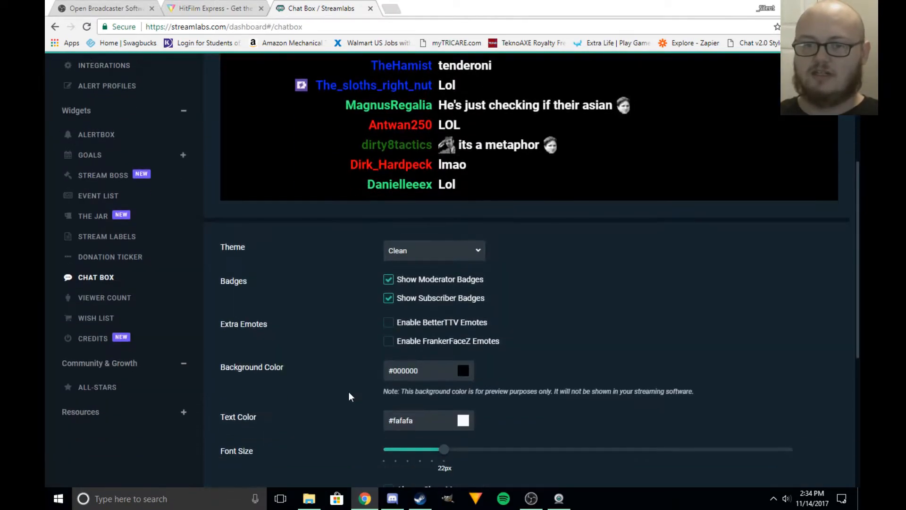
pyautogui.scroll(-6, 349, 396)
pyautogui.scroll(10, 347, 383)
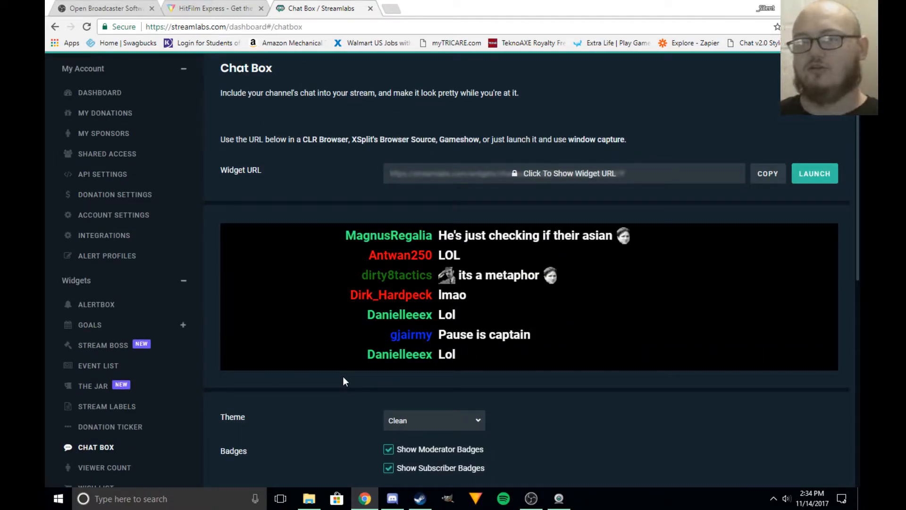
pyautogui.scroll(-8, 369, 348)
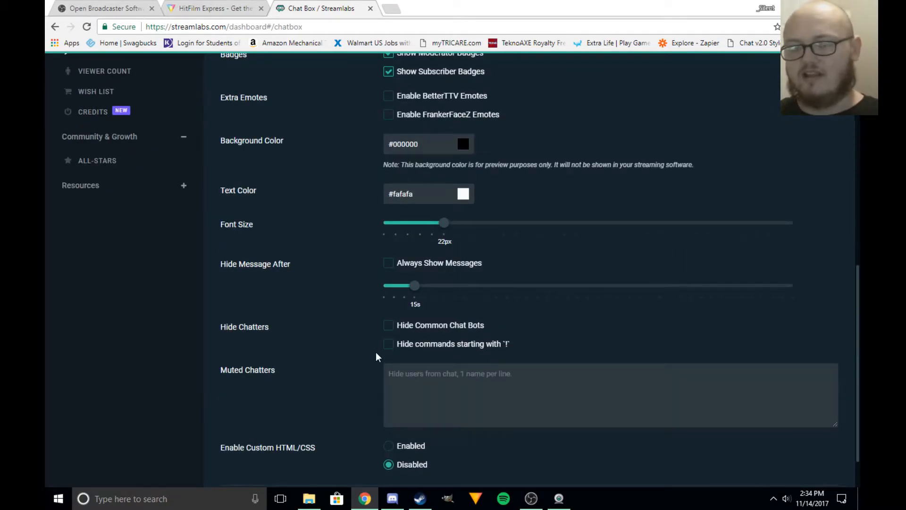
pyautogui.scroll(7, 376, 354)
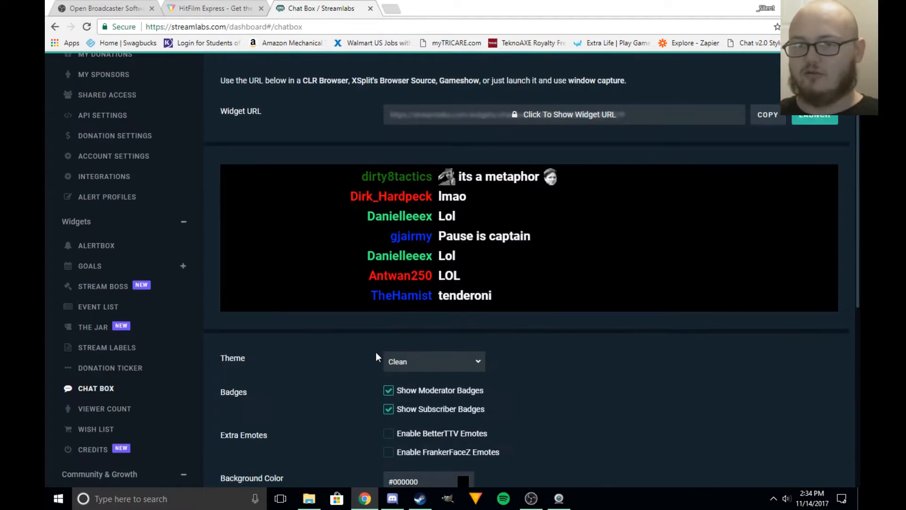
pyautogui.scroll(3, 377, 353)
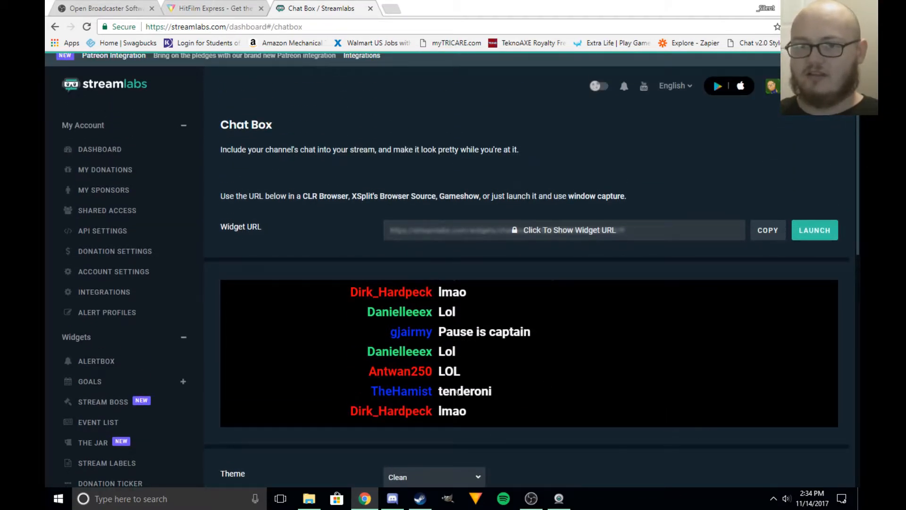
pyautogui.scroll(-10, 483, 392)
pyautogui.scroll(11, 419, 425)
pyautogui.scroll(-4, 371, 438)
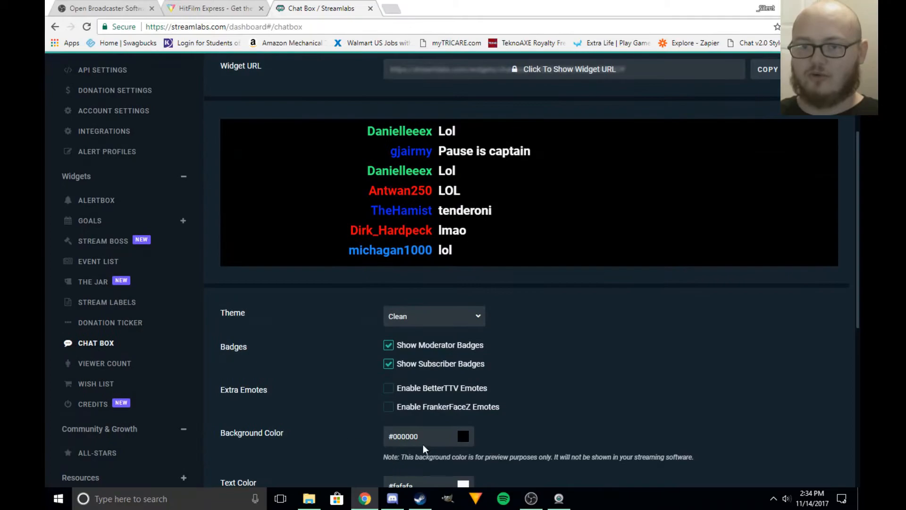
pyautogui.scroll(4, 486, 418)
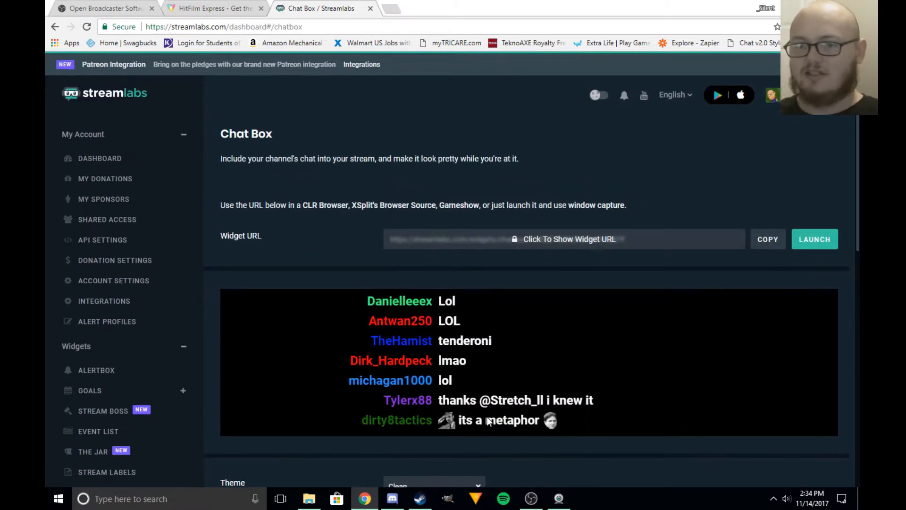
pyautogui.scroll(-8, 486, 419)
pyautogui.scroll(6, 514, 403)
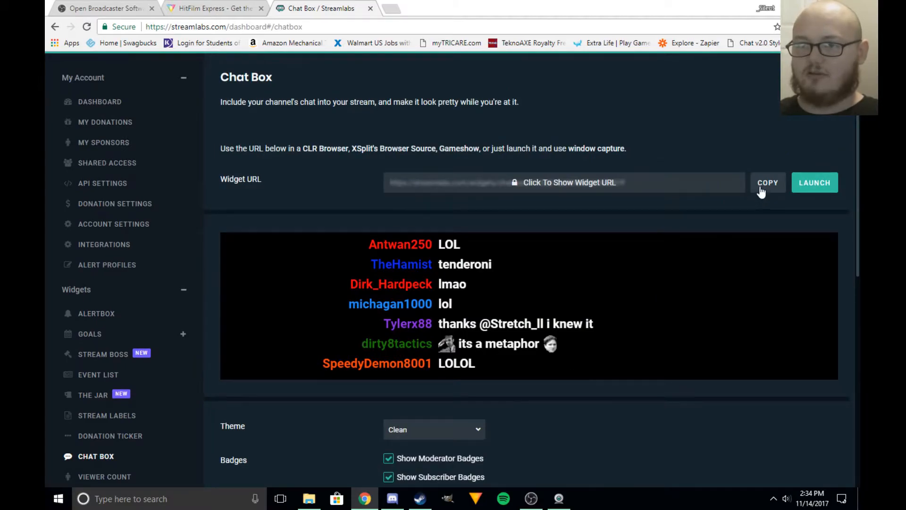
# Switch to OBS Studio and inspect the URL, size and CSS properties of the streamlabs source, leaving them unchanged
pyautogui.click(532, 498)
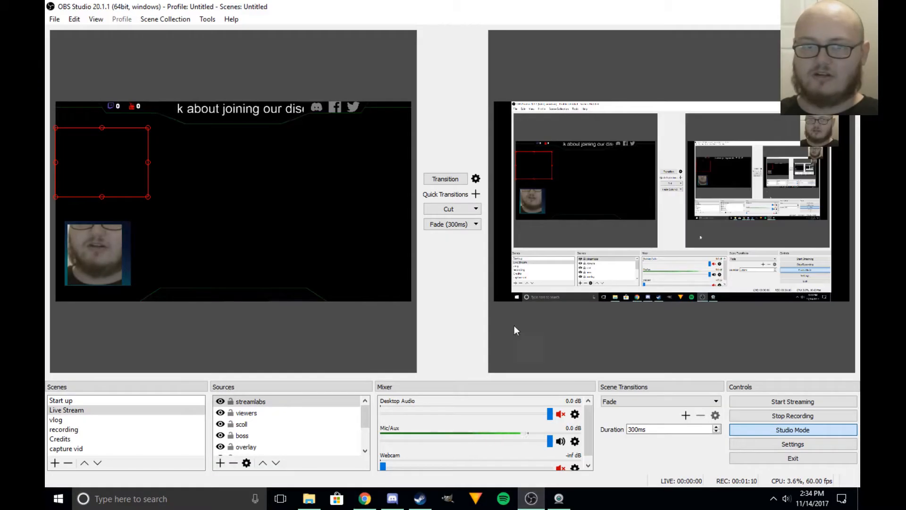
pyautogui.doubleClick(262, 403)
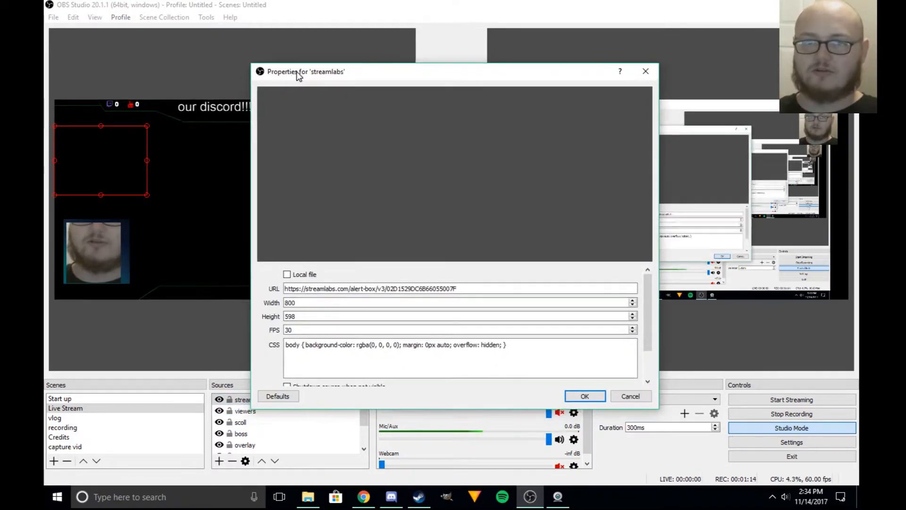
pyautogui.click(661, 374)
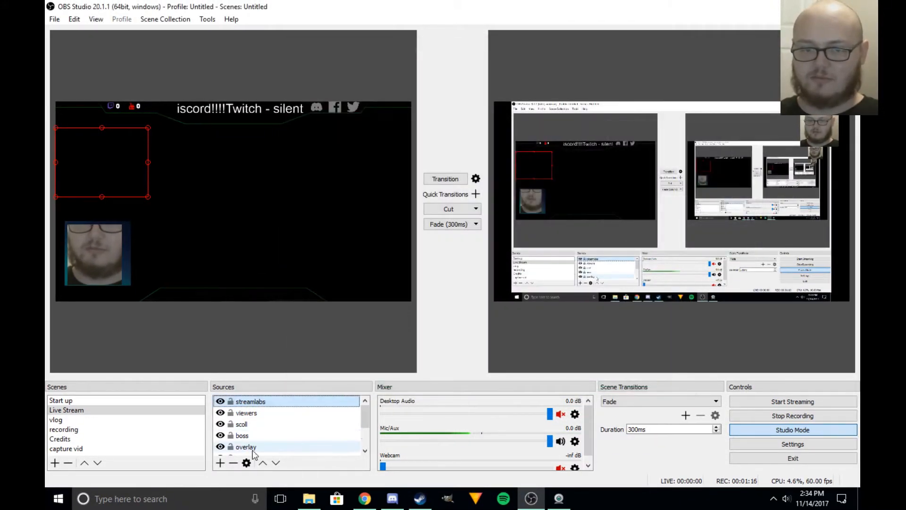
pyautogui.click(220, 462)
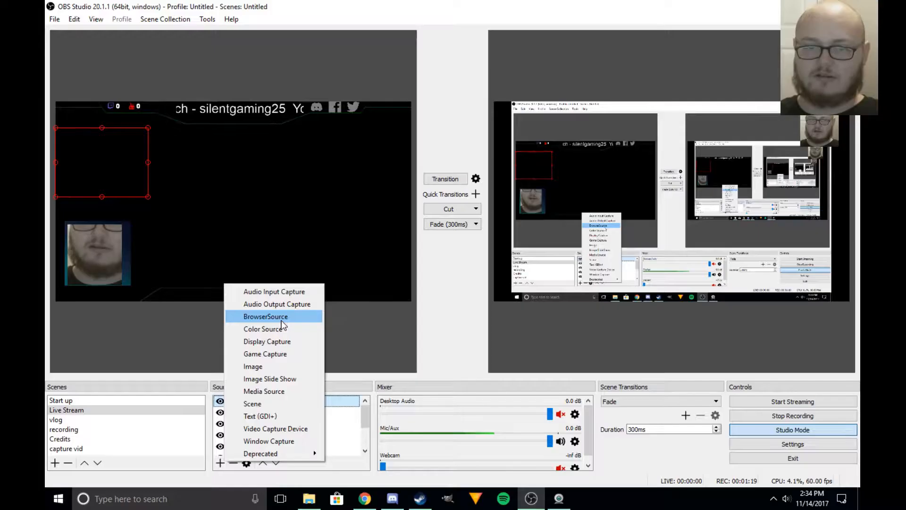
pyautogui.click(302, 115)
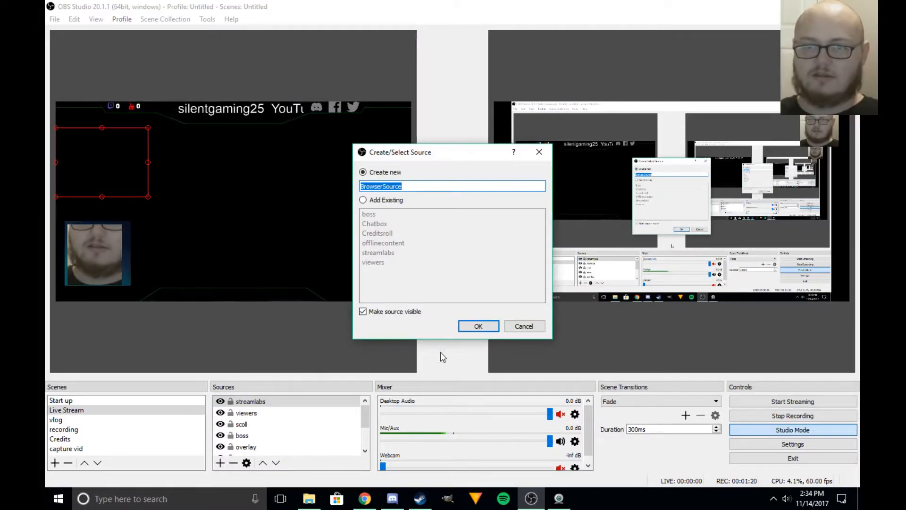
pyautogui.click(523, 326)
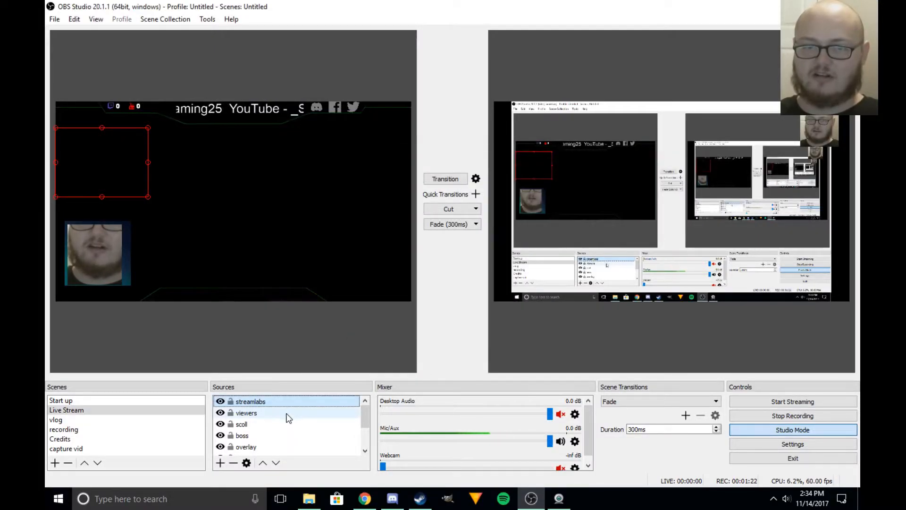
# Review and accept the streamlabs source's browser properties, and move its frame slightly right and down in the Live Stream preview
pyautogui.doubleClick(274, 402)
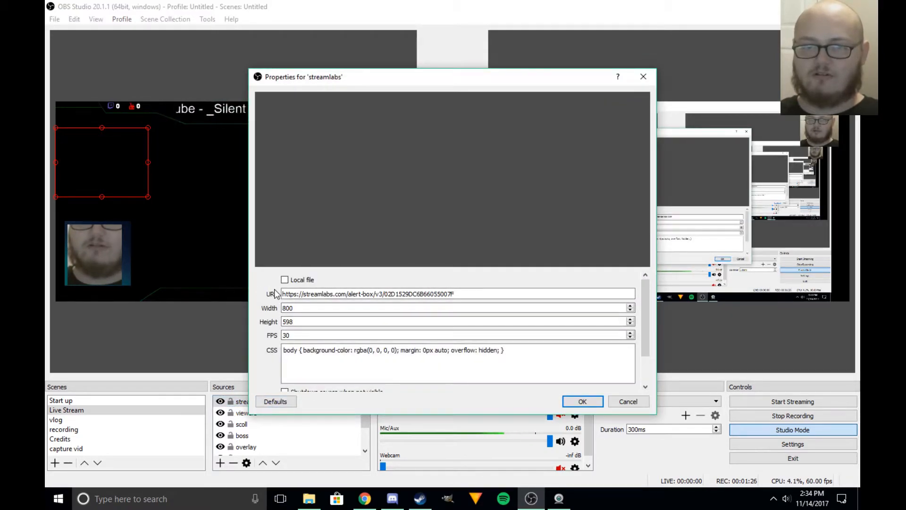
pyautogui.click(582, 402)
pyautogui.moveTo(109, 167)
pyautogui.mouseDown()
pyautogui.moveTo(362, 257)
pyautogui.moveTo(178, 177)
pyautogui.moveTo(115, 163)
pyautogui.mouseUp()
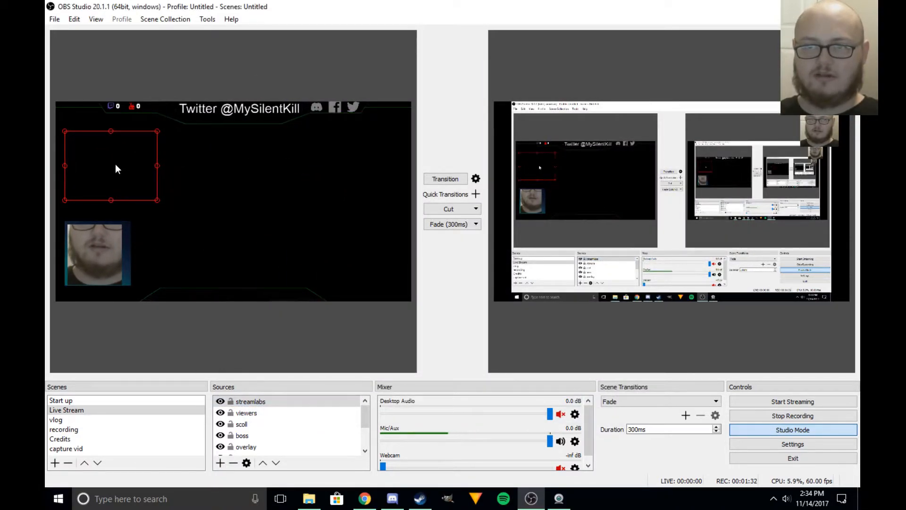
# Inspect the URL and size properties of the viewers source, close them, and select the full-frame overlay in the Live Stream preview
pyautogui.click(251, 413)
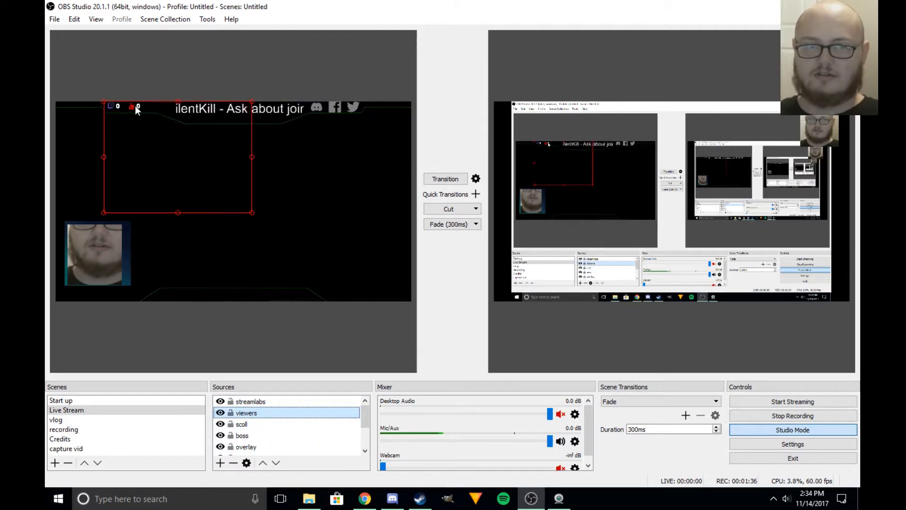
pyautogui.doubleClick(252, 412)
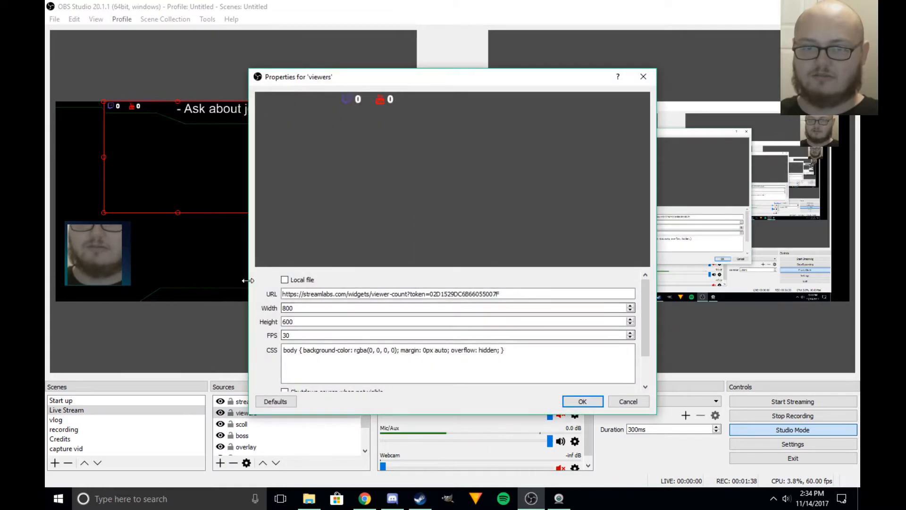
pyautogui.click(574, 403)
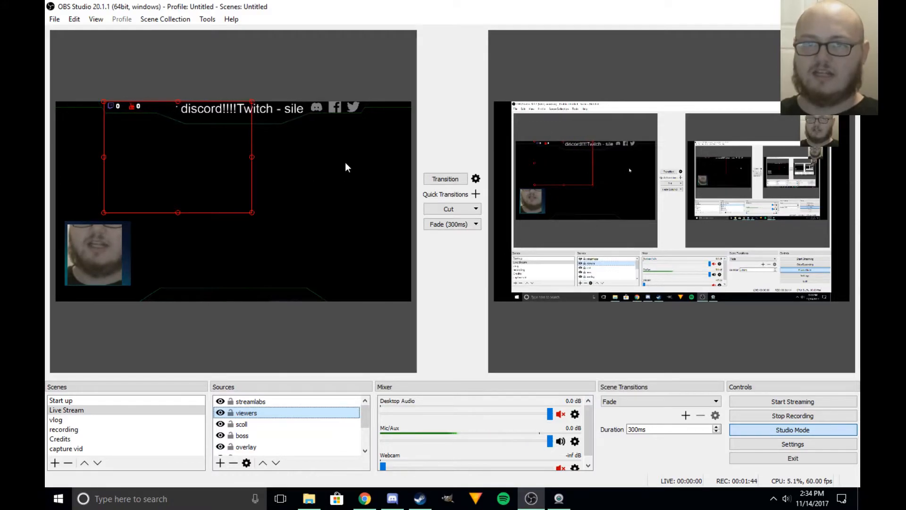
pyautogui.click(285, 123)
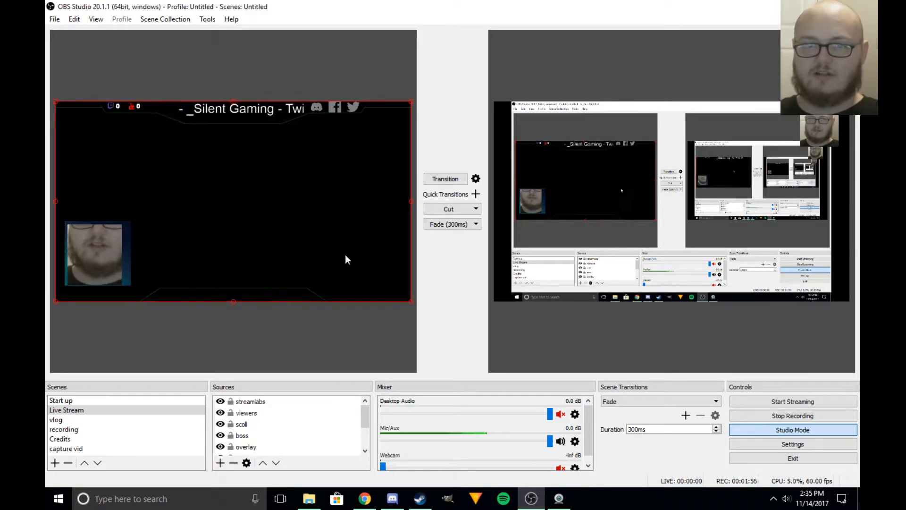
# Switch to Chrome and look over the Streamlabs Chat Box preview and its theme, badge and color settings again
pyautogui.click(365, 498)
pyautogui.scroll(-4, 327, 296)
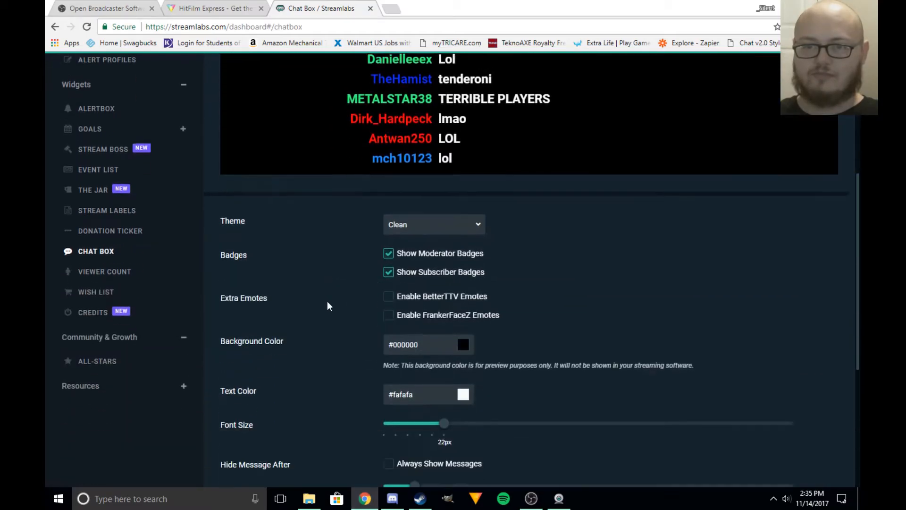
pyautogui.scroll(5, 327, 296)
# Return to OBS Studio and inspect the font and text properties of the scoll source, closing them without changes
pyautogui.click(531, 498)
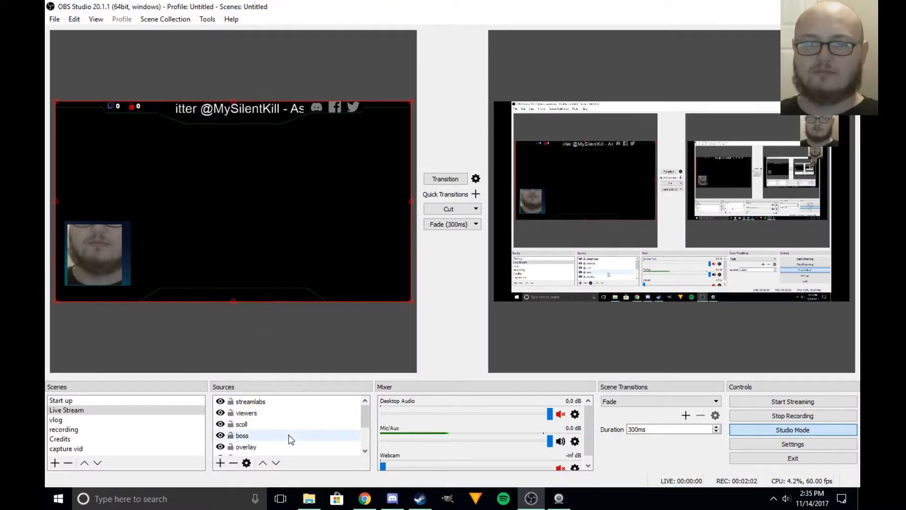
pyautogui.doubleClick(277, 424)
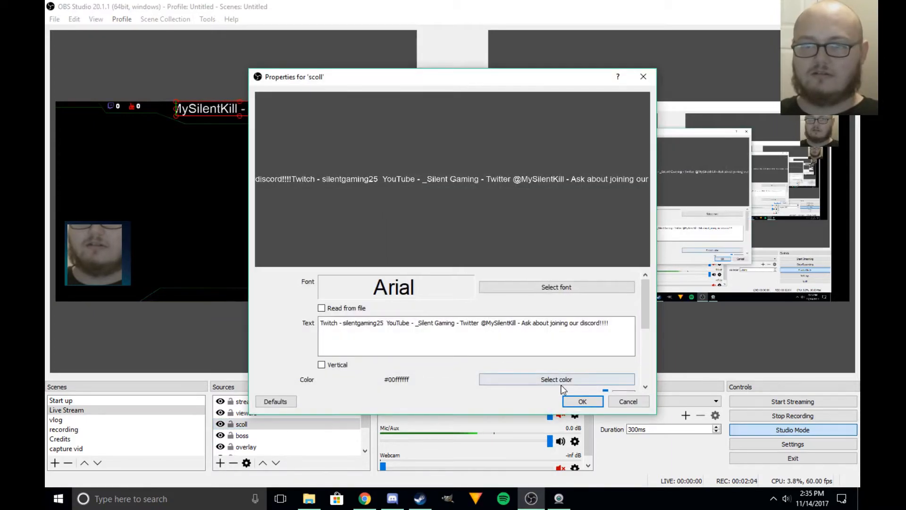
pyautogui.click(628, 401)
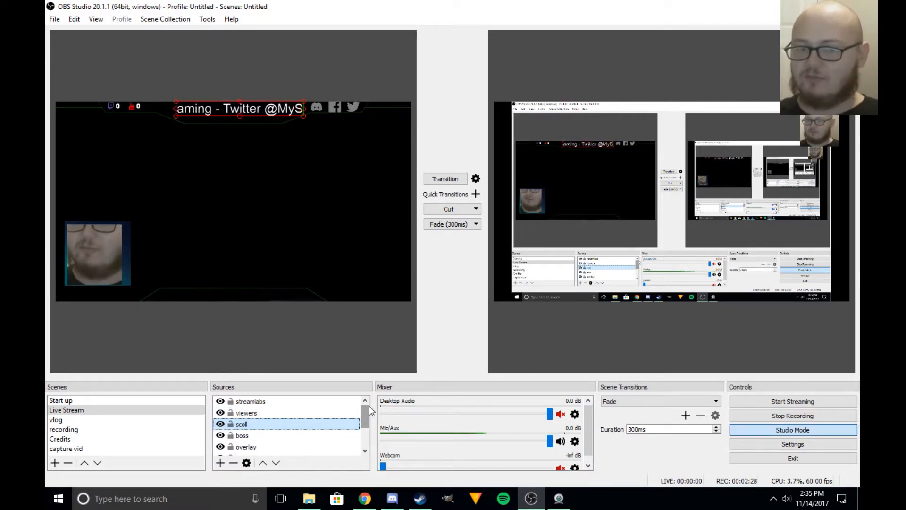
# Look through the remaining Live Stream sources and select the Game Capture source
pyautogui.moveTo(365, 409); pyautogui.dragTo(362, 421)
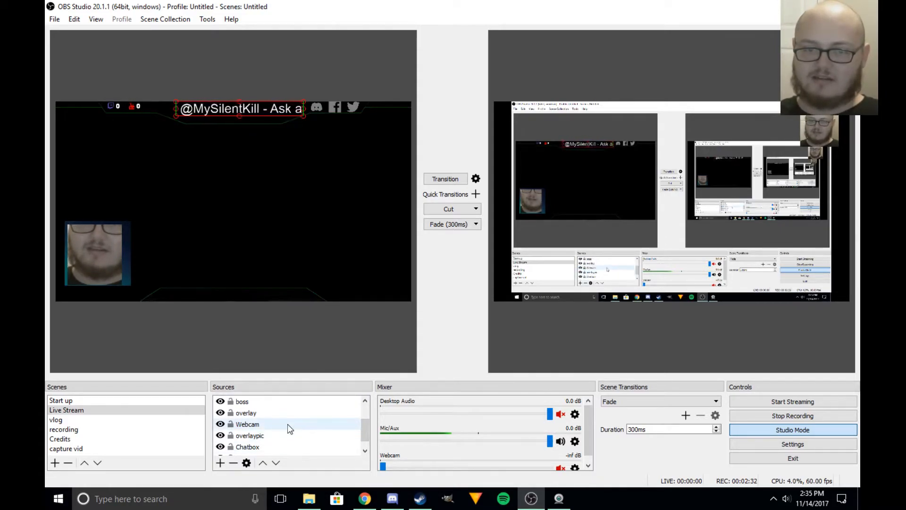
pyautogui.moveTo(366, 428)
pyautogui.mouseDown()
pyautogui.moveTo(368, 406)
pyautogui.moveTo(364, 432)
pyautogui.mouseUp()
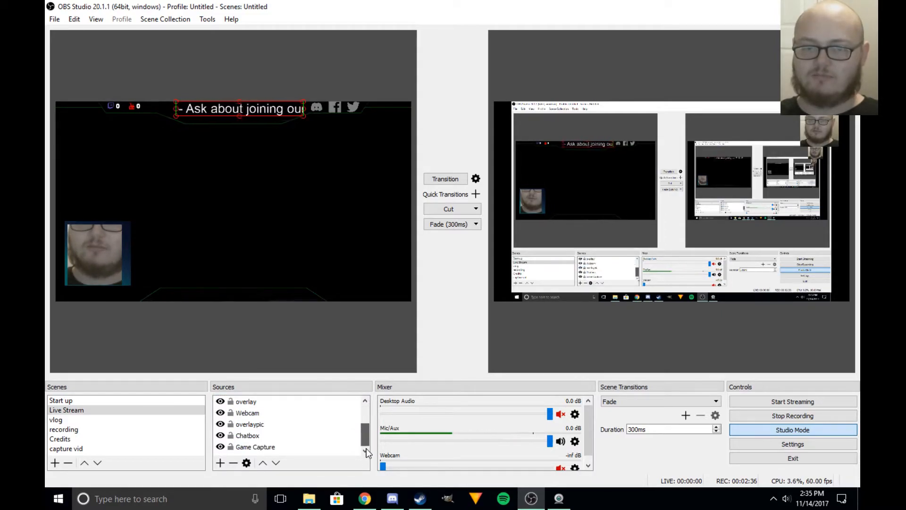
pyautogui.click(267, 447)
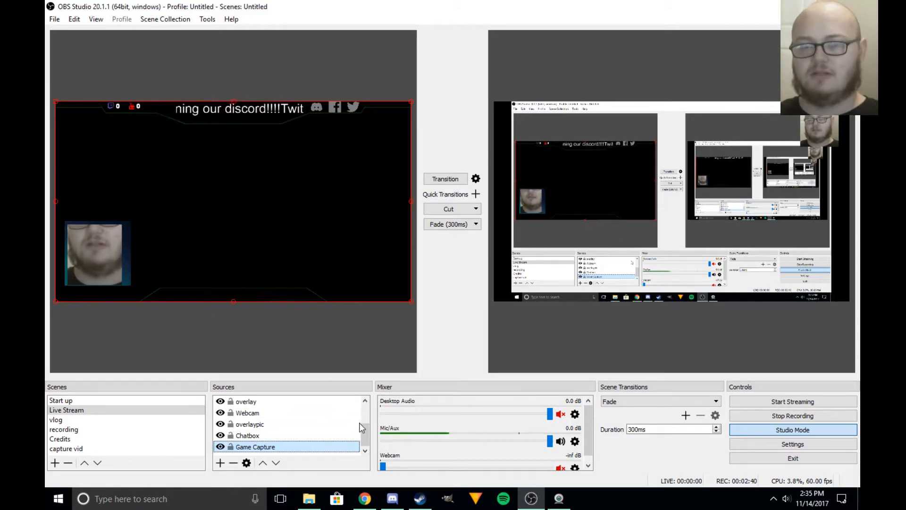
pyautogui.moveTo(366, 430); pyautogui.dragTo(367, 450)
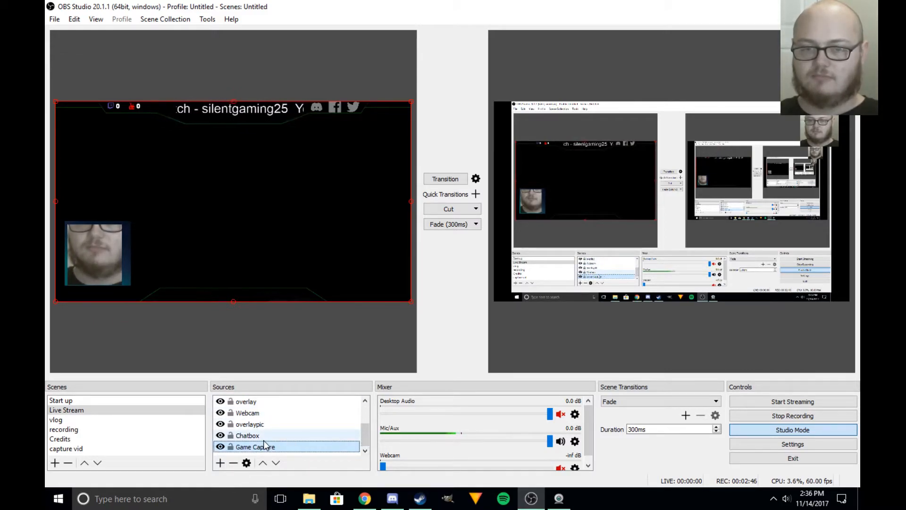
pyautogui.scroll(2, 349, 416)
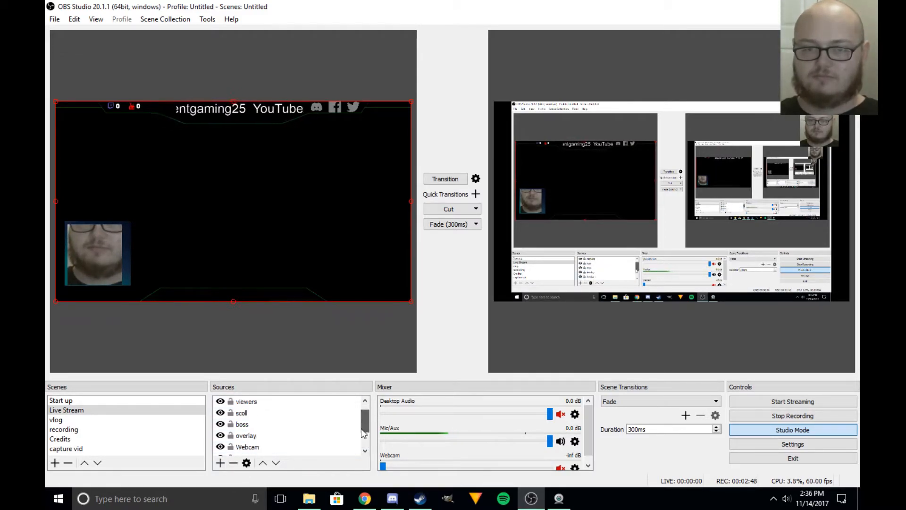
pyautogui.scroll(-2, 351, 406)
pyautogui.click(347, 446)
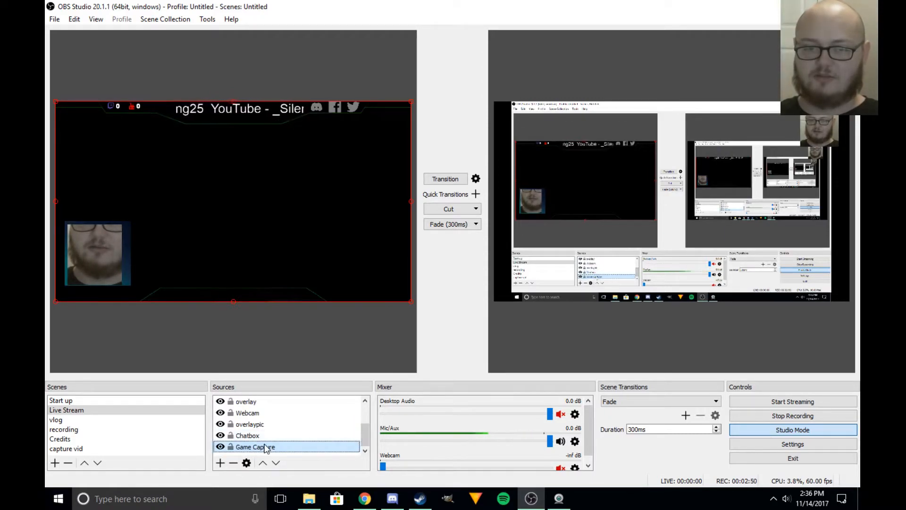
# Look through the Live Stream sources by selecting viewers, scoll, boss and overlay in turn to see where each sits in the preview
pyautogui.scroll(2, 311, 418)
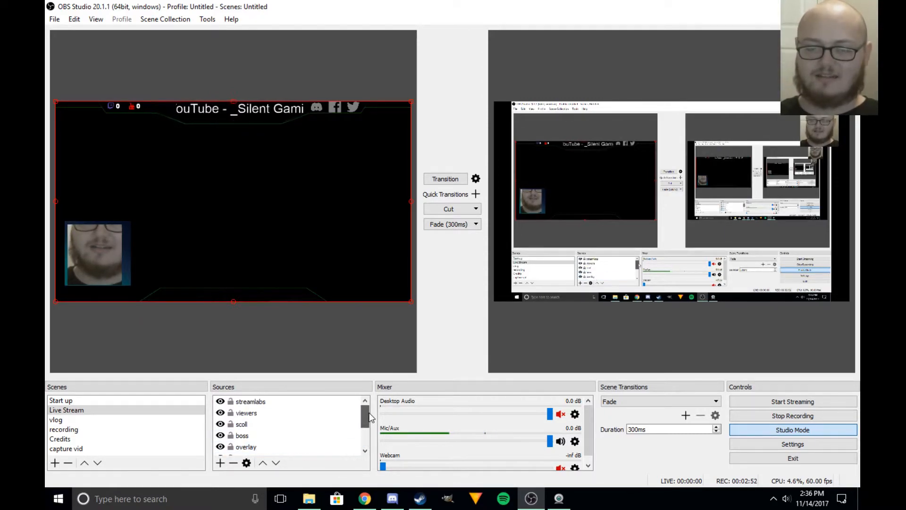
pyautogui.click(267, 406)
pyautogui.click(263, 412)
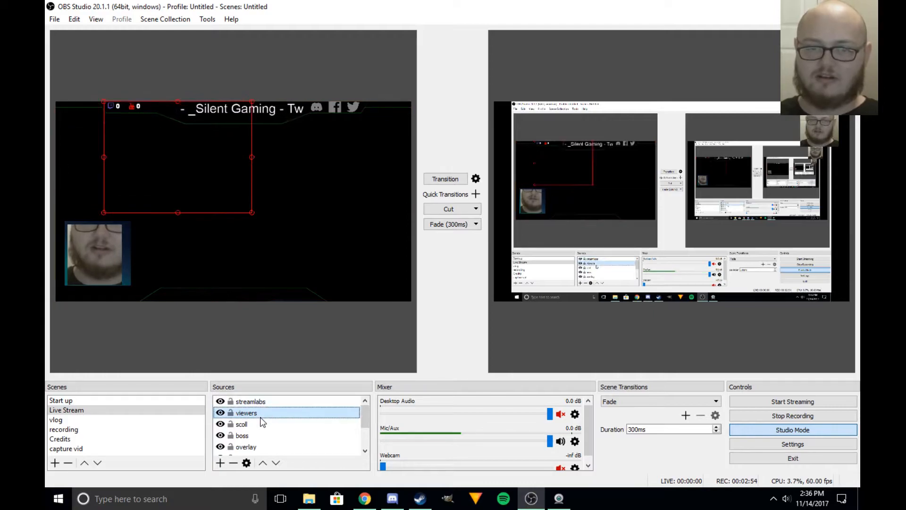
pyautogui.click(248, 424)
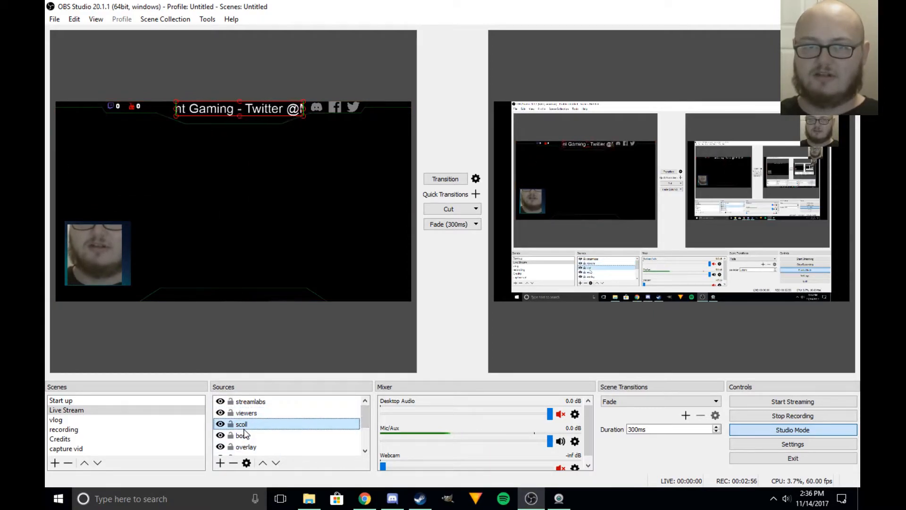
pyautogui.scroll(-1, 364, 424)
pyautogui.click(265, 426)
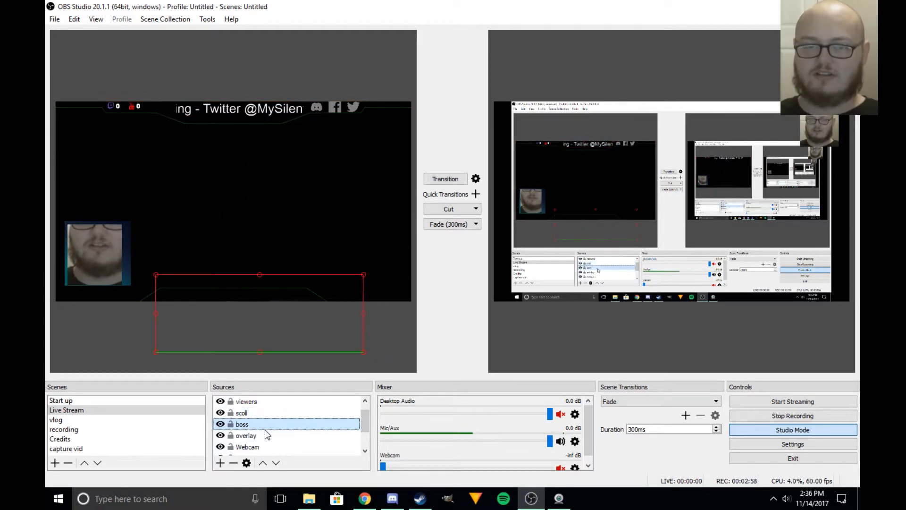
pyautogui.scroll(-2, 370, 435)
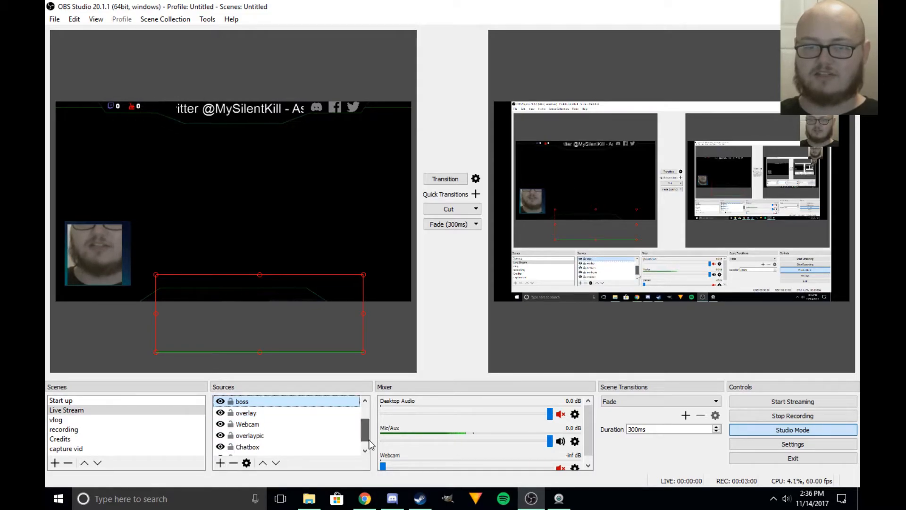
pyautogui.click(261, 413)
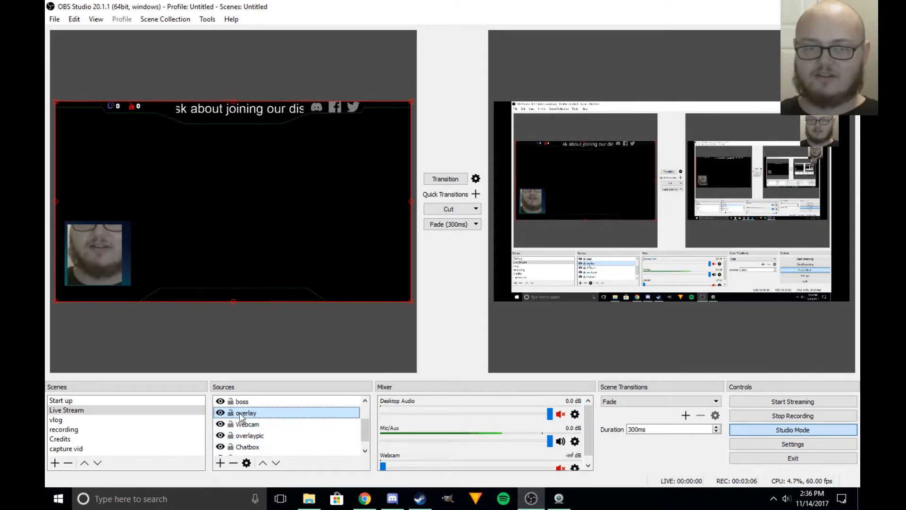
# Select the webcam frame image in the preview, move its overlaypic source above Webcam, and return it below Webcam
pyautogui.click(126, 251)
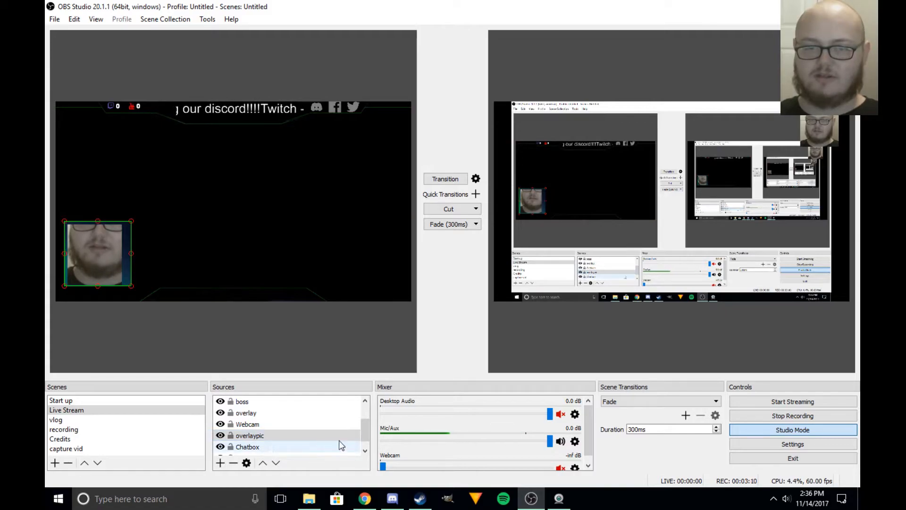
pyautogui.moveTo(252, 439); pyautogui.dragTo(258, 421)
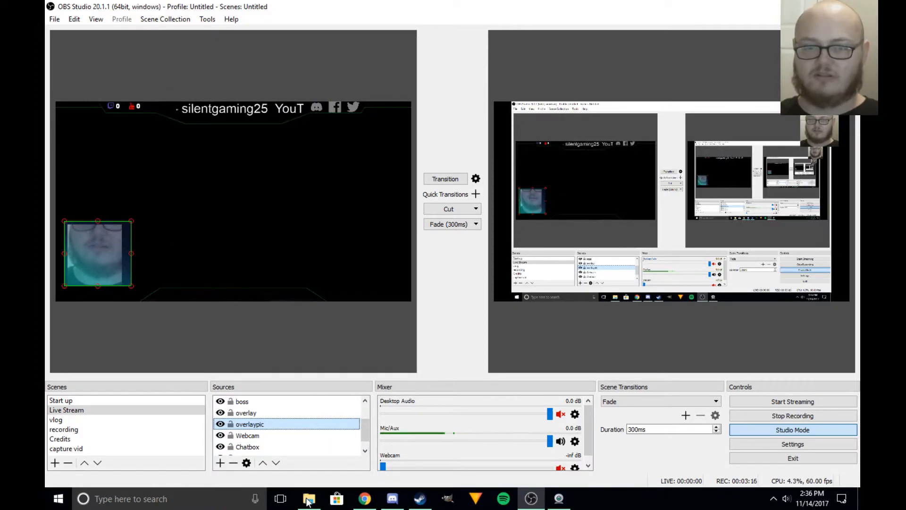
pyautogui.moveTo(252, 429); pyautogui.dragTo(251, 439)
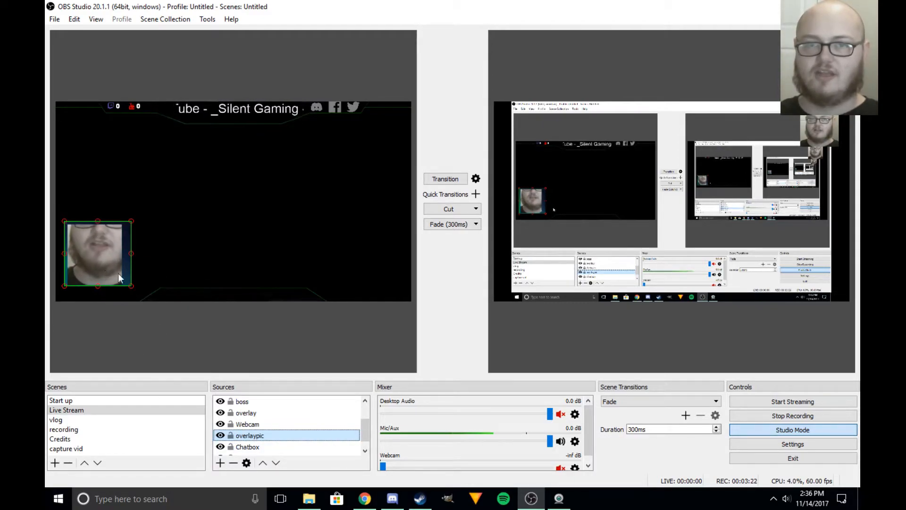
# Inspect the URL, size and CSS properties of the Chatbox source and close them without changes
pyautogui.doubleClick(288, 447)
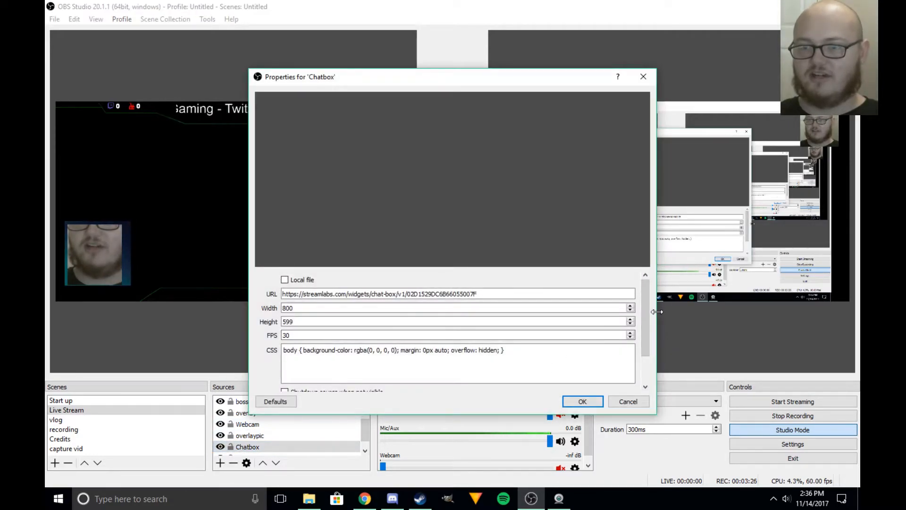
pyautogui.moveTo(647, 316)
pyautogui.mouseDown()
pyautogui.moveTo(645, 327)
pyautogui.moveTo(640, 306)
pyautogui.mouseUp()
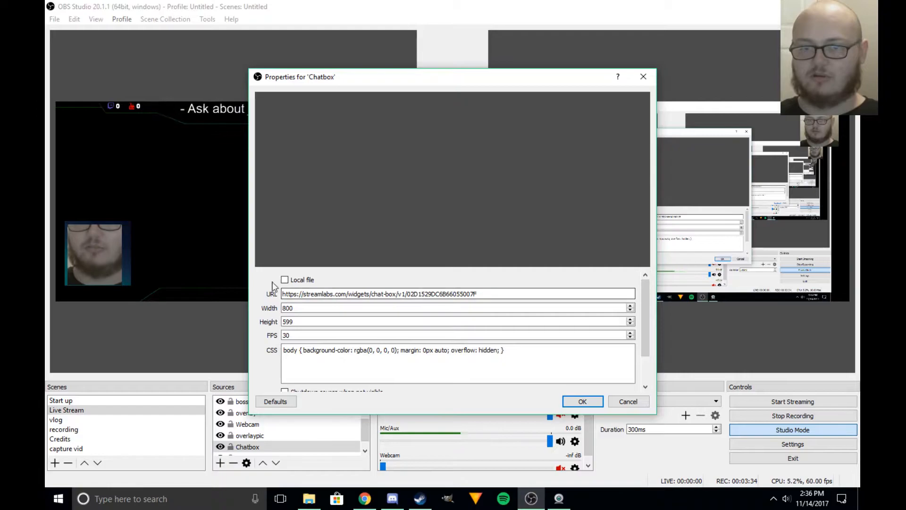
pyautogui.click(583, 401)
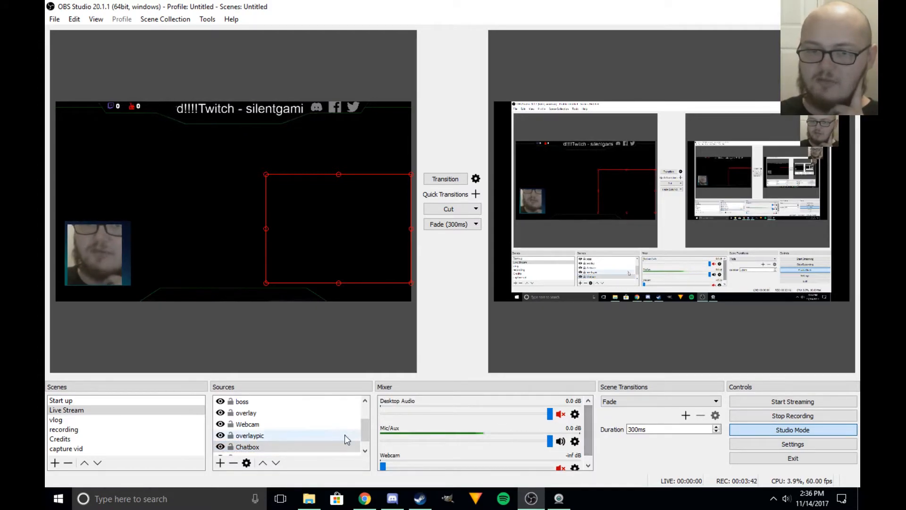
# Switch to Chrome and look over the Streamlabs Chat Box page with its widget URL, chat preview and theme setting
pyautogui.click(371, 505)
pyautogui.scroll(-2, 559, 250)
pyautogui.scroll(1, 559, 250)
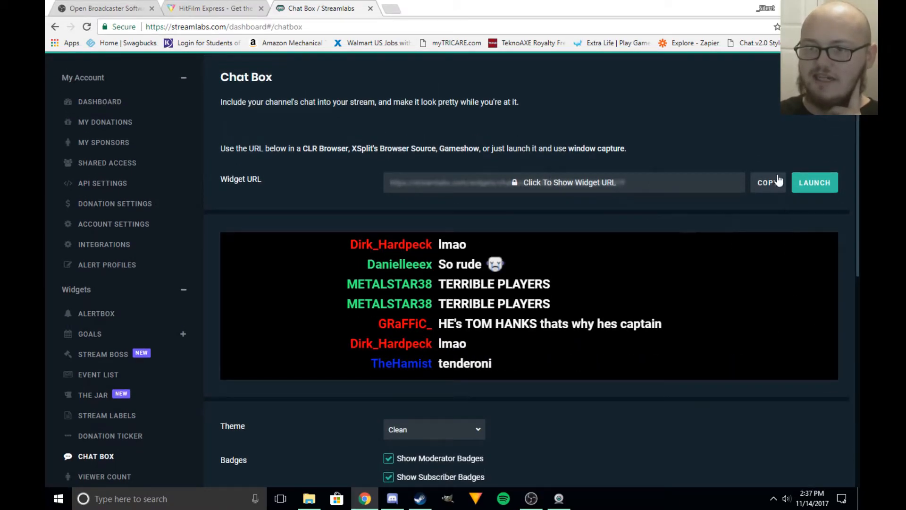
pyautogui.scroll(-4, 799, 386)
pyautogui.scroll(5, 662, 322)
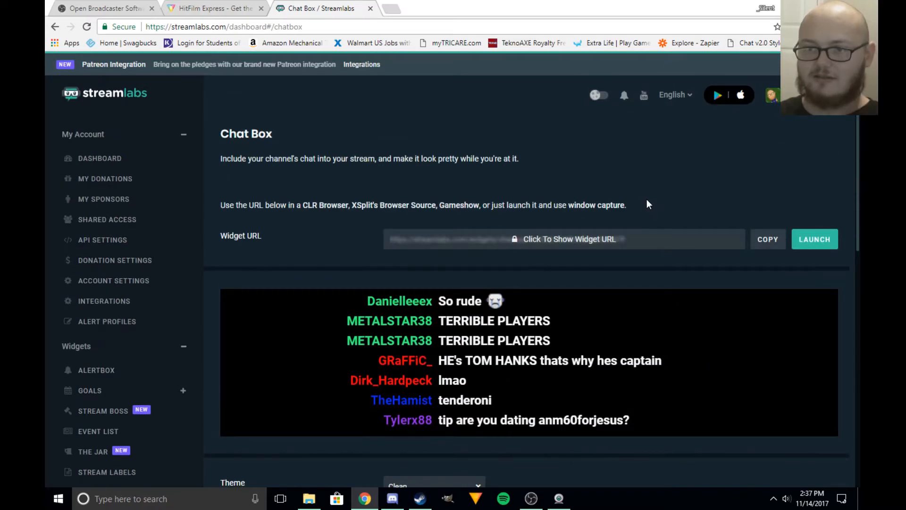
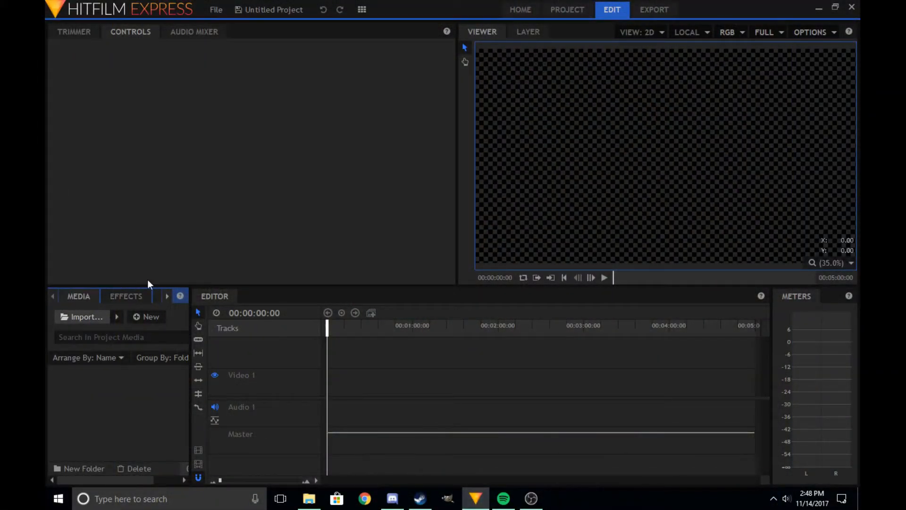
pyautogui.click(78, 317)
pyautogui.click(228, 35)
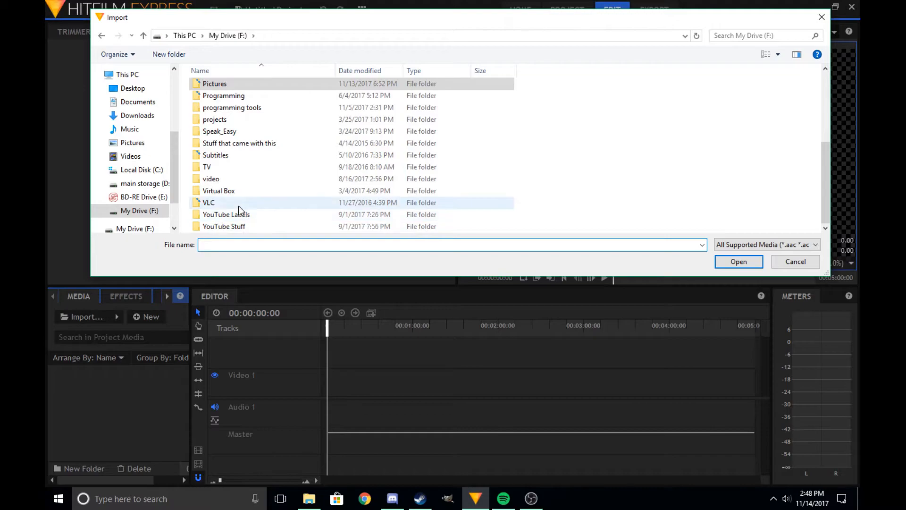
pyautogui.doubleClick(237, 176)
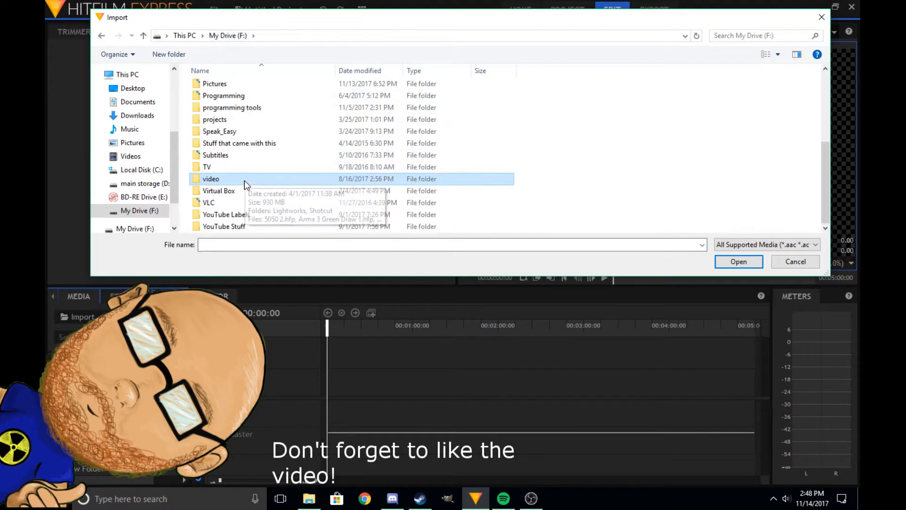
pyautogui.doubleClick(239, 226)
pyautogui.doubleClick(238, 123)
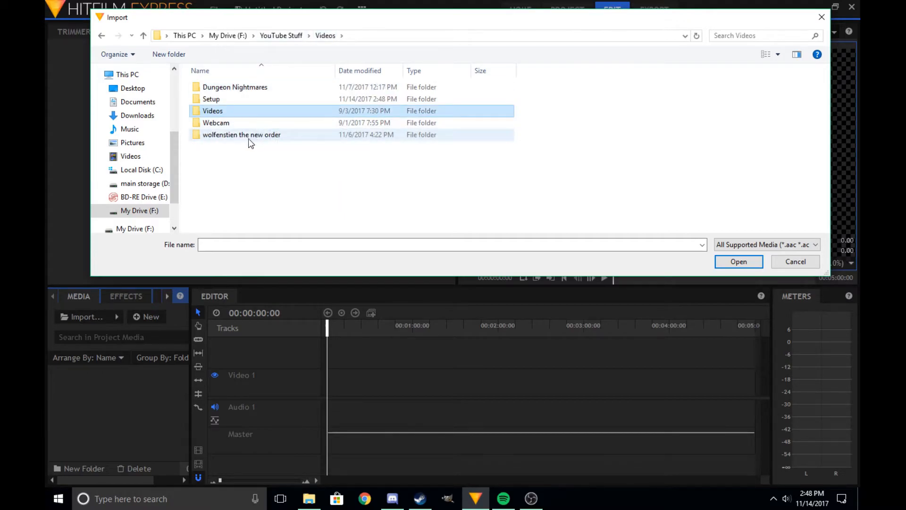
pyautogui.doubleClick(227, 99)
pyautogui.moveTo(206, 174); pyautogui.dragTo(716, 103)
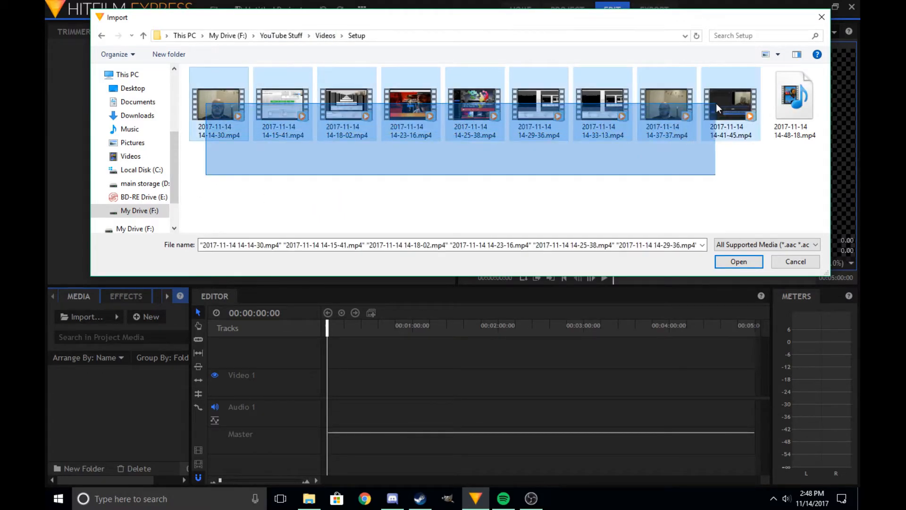
pyautogui.click(739, 262)
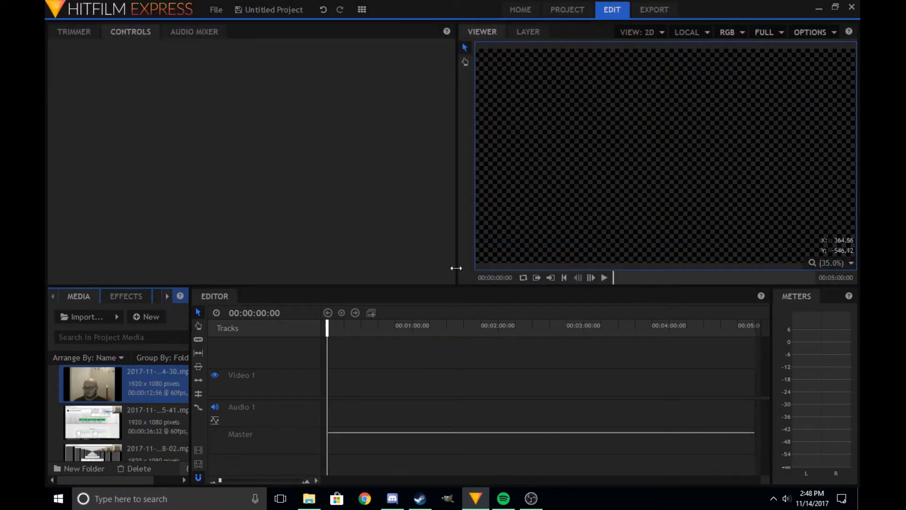
pyautogui.moveTo(160, 383); pyautogui.dragTo(336, 384)
pyautogui.hotkey('ctrl', 's')
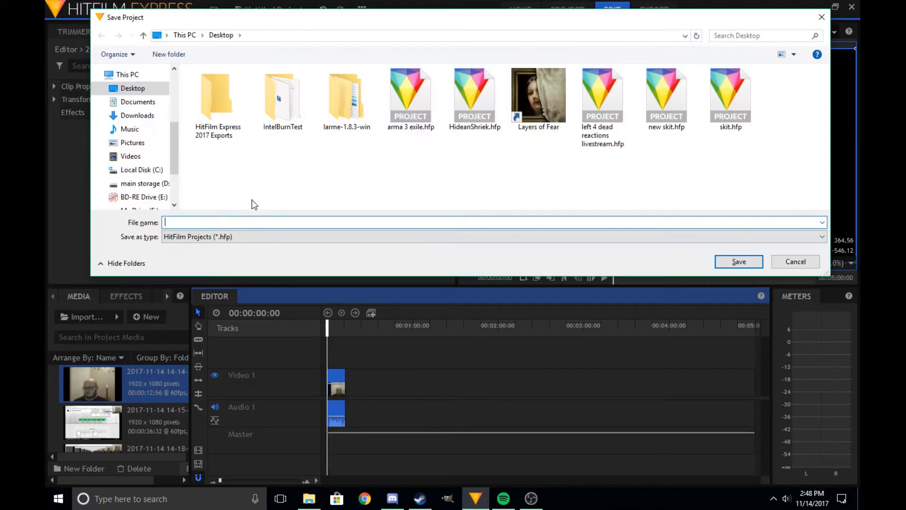
pyautogui.write('sdf')
pyautogui.press('Return')
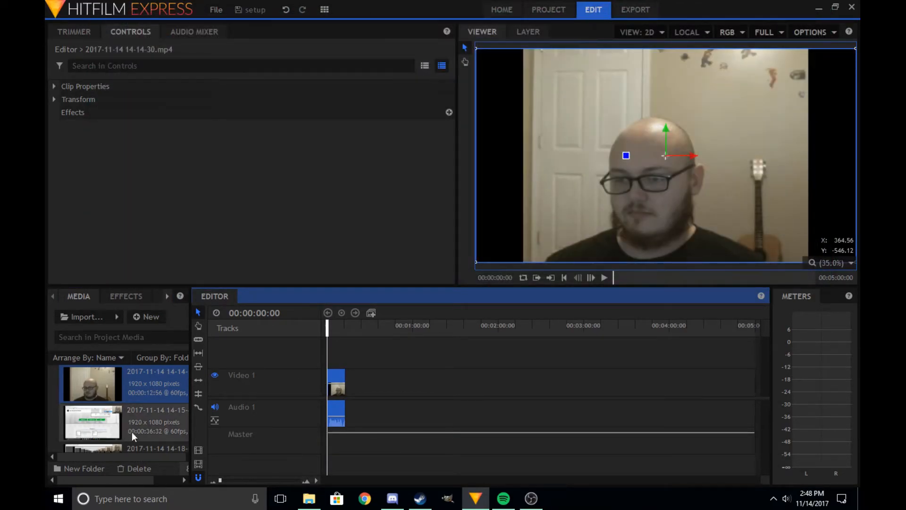
# Append the 14-15-41, 14-18-02, 14-23-16 and 14-29-36 recordings end to end after the first clip on Video 1
pyautogui.moveTo(132, 432); pyautogui.dragTo(349, 388)
pyautogui.scroll(-3, 141, 414)
pyautogui.moveTo(139, 392); pyautogui.dragTo(396, 399)
pyautogui.moveTo(156, 428); pyautogui.dragTo(687, 384)
pyautogui.scroll(-2, 123, 406)
pyautogui.moveTo(137, 421); pyautogui.dragTo(706, 395)
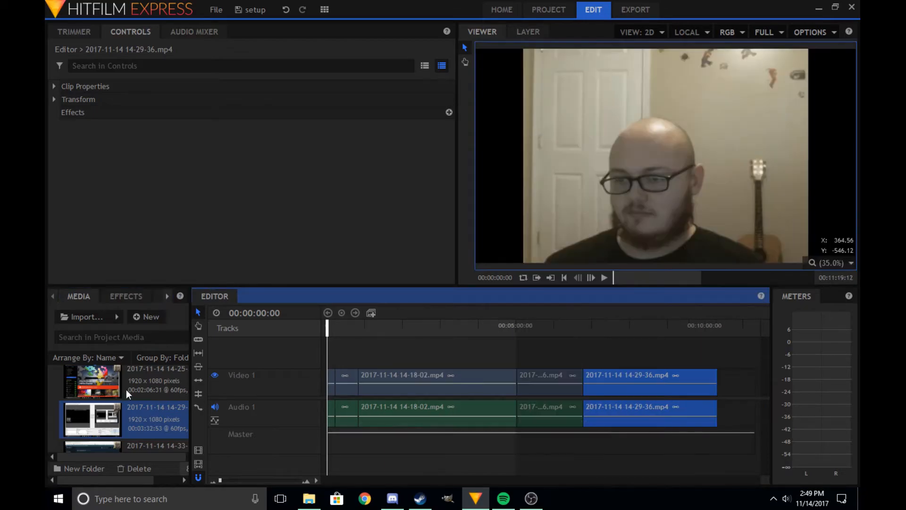
# Append the 14-33-13 and 14-37-37 recordings in order after the last clip on Video 1
pyautogui.scroll(-2, 127, 406)
pyautogui.moveTo(138, 396); pyautogui.dragTo(622, 400)
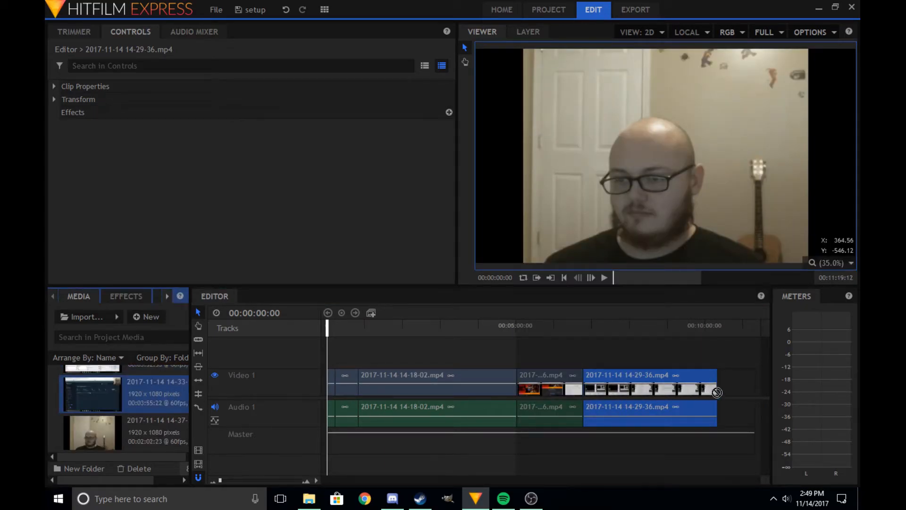
pyautogui.moveTo(717, 392)
pyautogui.mouseDown()
pyautogui.moveTo(741, 384)
pyautogui.moveTo(722, 386)
pyautogui.mouseUp()
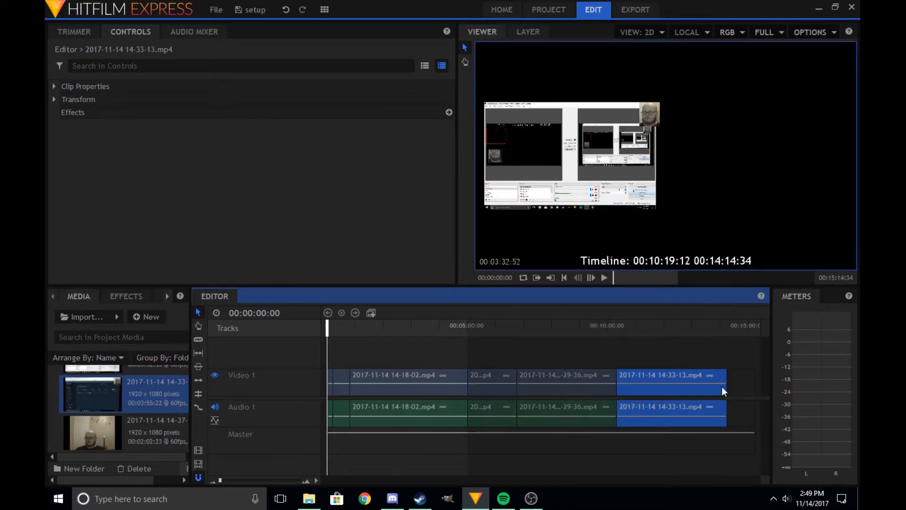
pyautogui.moveTo(150, 415); pyautogui.dragTo(730, 385)
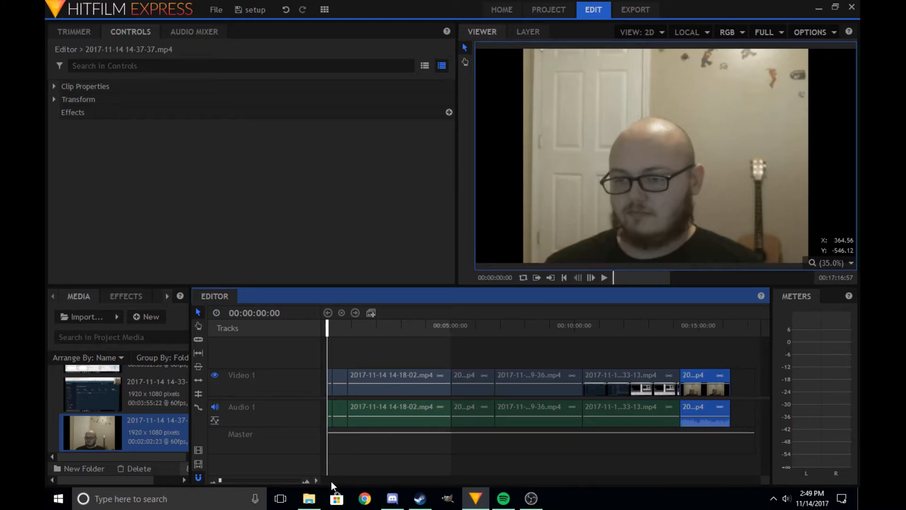
# Play the opening of the first clip, split it at 00:00:01:26 and delete the part before the cut
pyautogui.press('space')
pyautogui.scroll(10, 443, 331)
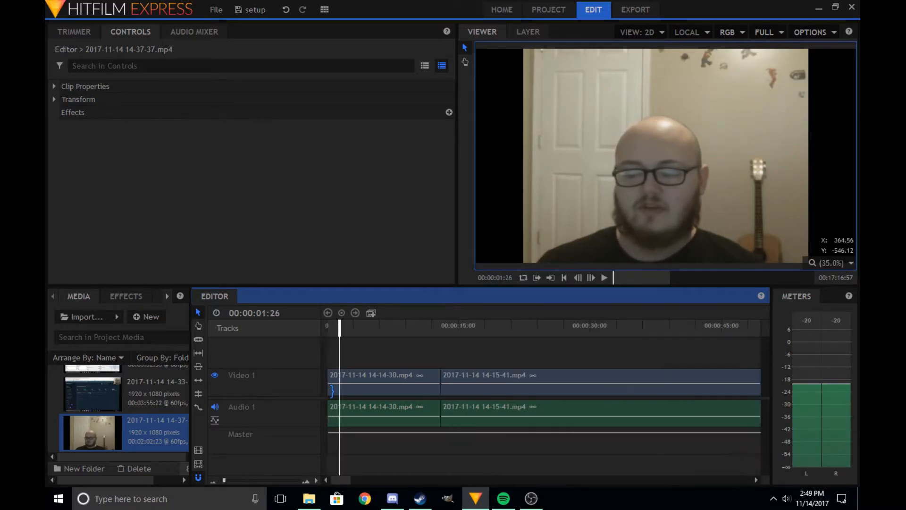
pyautogui.press('space')
pyautogui.press('c')
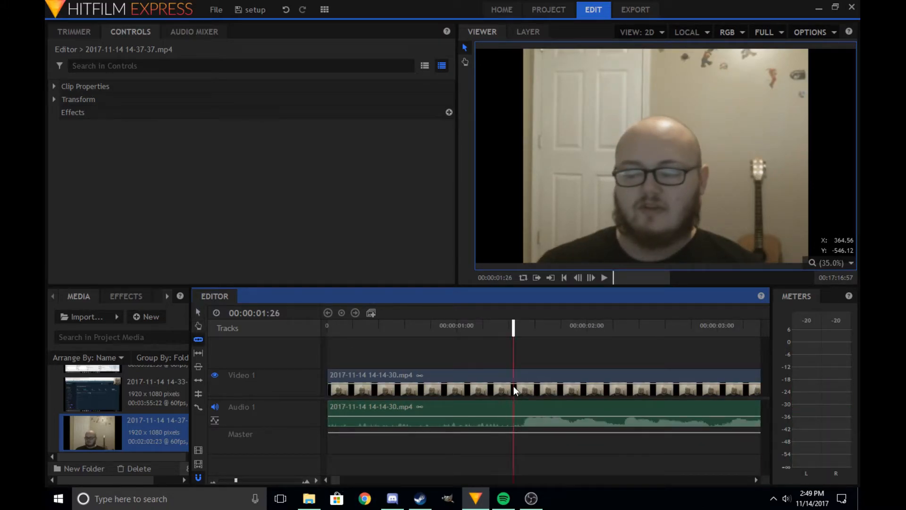
pyautogui.click(513, 386)
pyautogui.click(195, 310)
pyautogui.click(444, 375)
pyautogui.press('Delete')
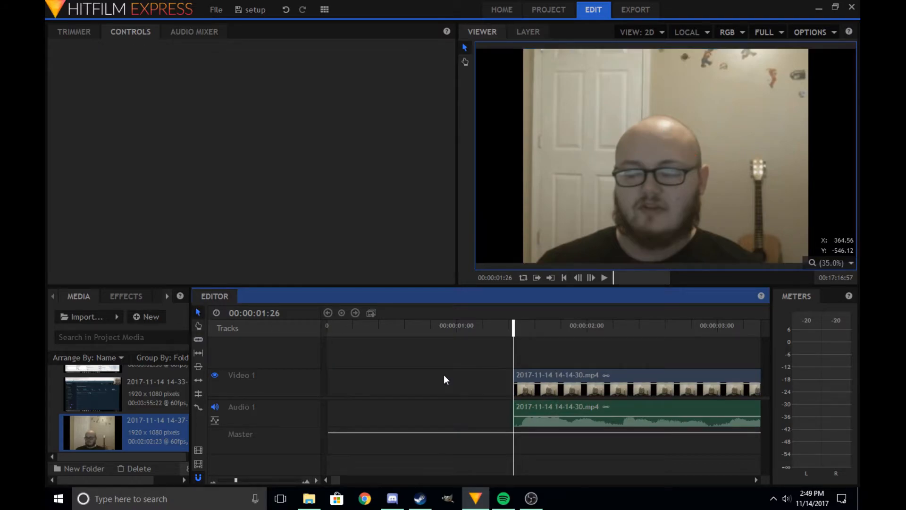
# Select all timeline clips, shift them together to the timeline start to close the gap, and play the result
pyautogui.scroll(-10, 432, 384)
pyautogui.moveTo(749, 355); pyautogui.dragTo(334, 442)
pyautogui.scroll(10, 337, 371)
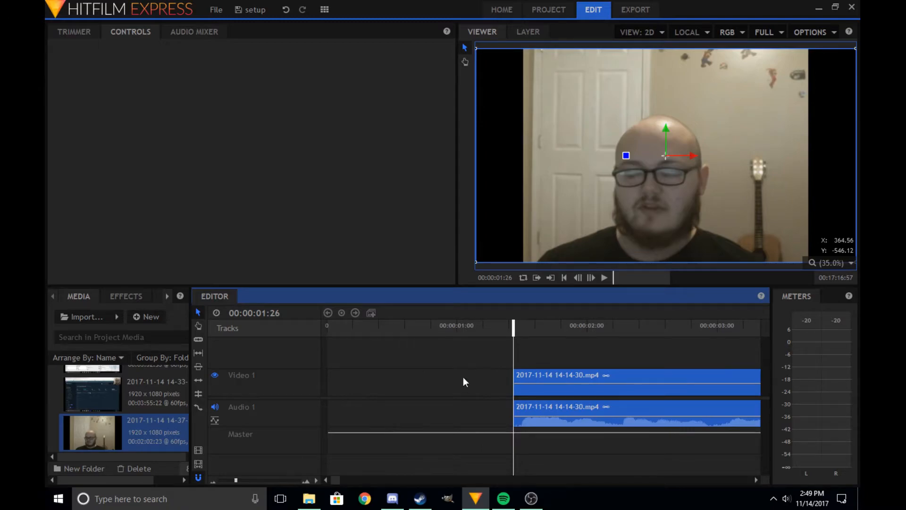
pyautogui.moveTo(537, 377); pyautogui.dragTo(350, 376)
pyautogui.press('space')
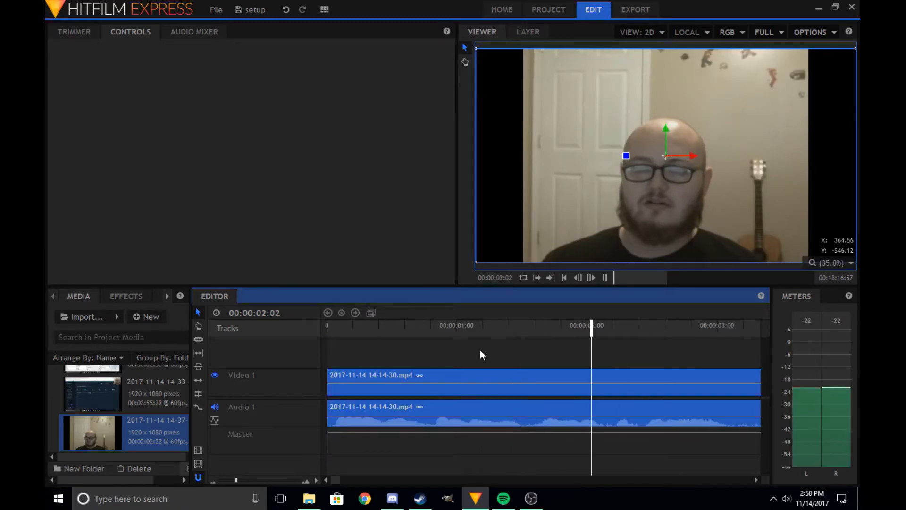
# Split the 14-15-41 clip at 00:00:13:10 and delete its opening part before the cut
pyautogui.scroll(-8, 479, 353)
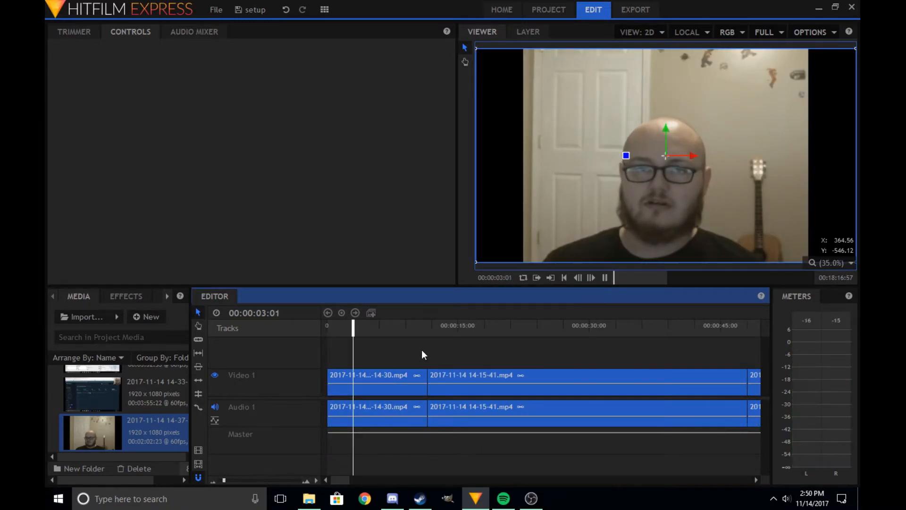
pyautogui.click(475, 374)
pyautogui.scroll(4, 447, 397)
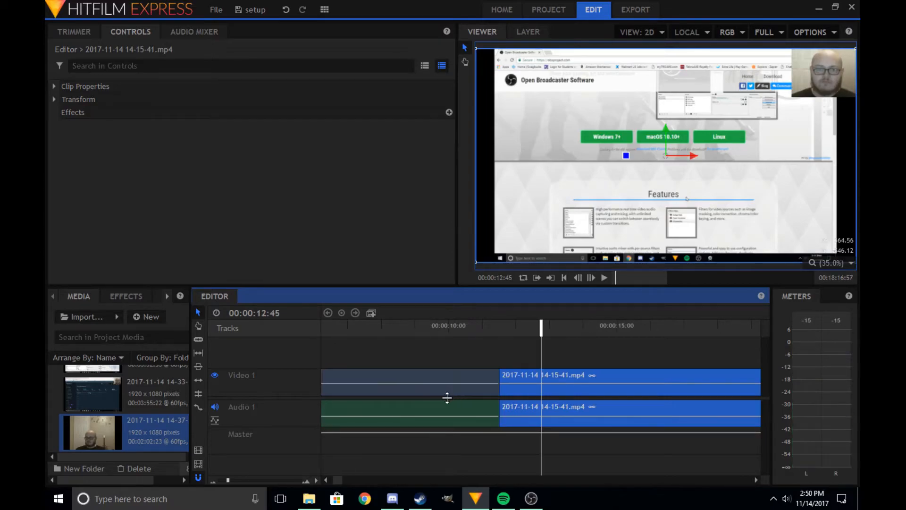
pyautogui.moveTo(543, 331); pyautogui.dragTo(556, 365)
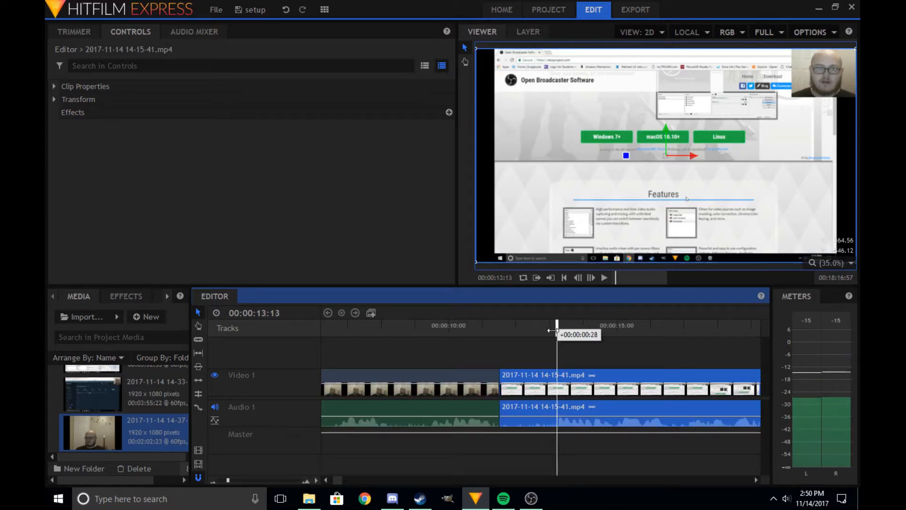
pyautogui.press('c')
pyautogui.click(556, 390)
pyautogui.click(198, 314)
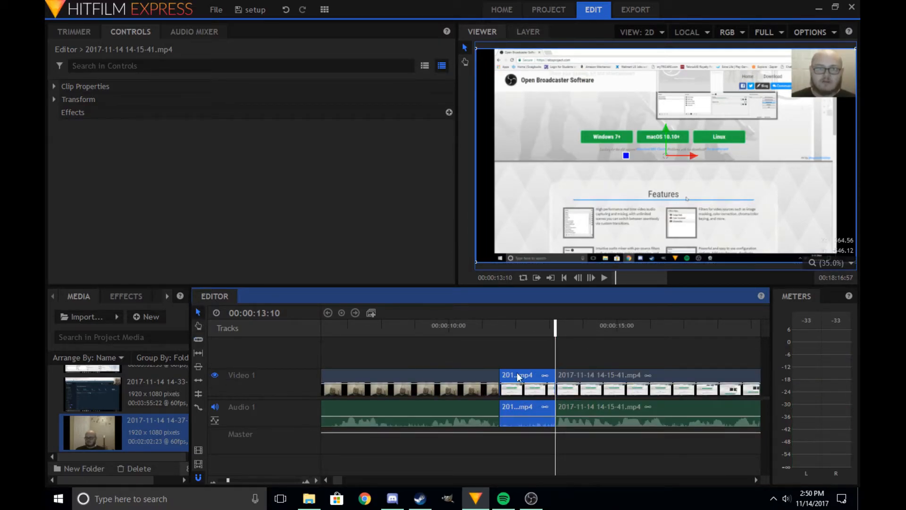
pyautogui.press('Delete')
# Select all clips after the deleted part, shift them back against the first clip to close the gap, and play across the join
pyautogui.scroll(-5, 585, 381)
pyautogui.moveTo(735, 352); pyautogui.dragTo(339, 438)
pyautogui.scroll(5, 457, 381)
pyautogui.moveTo(470, 381)
pyautogui.mouseDown()
pyautogui.moveTo(447, 386)
pyautogui.moveTo(467, 381)
pyautogui.mouseUp()
pyautogui.press('space')
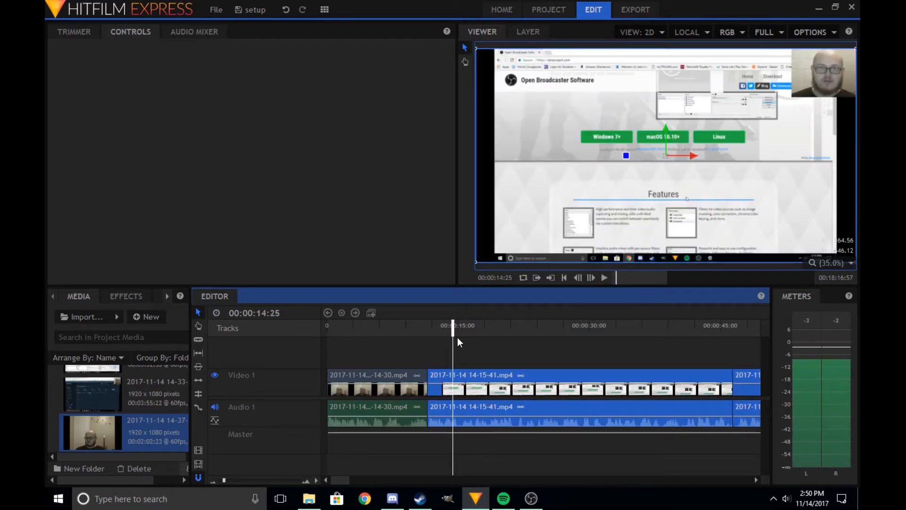
pyautogui.moveTo(451, 335); pyautogui.dragTo(419, 334)
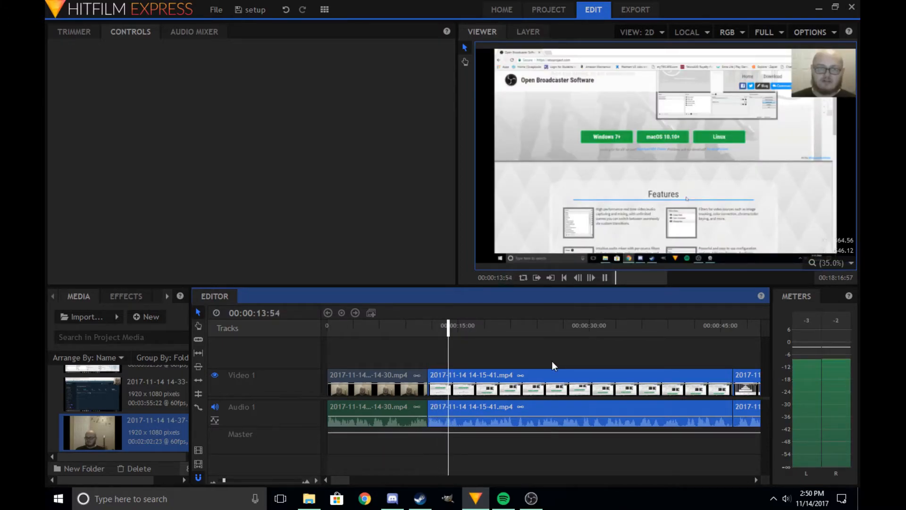
# Play the early part of the 14-18-02 clip and split it at 00:00:51:43 and 00:01:01:33 to isolate that section
pyautogui.moveTo(456, 336); pyautogui.dragTo(749, 344)
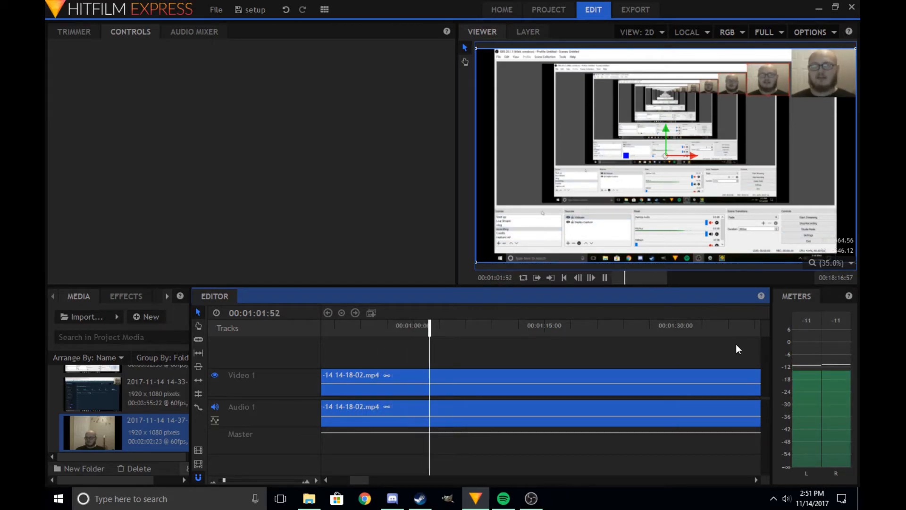
pyautogui.press('space')
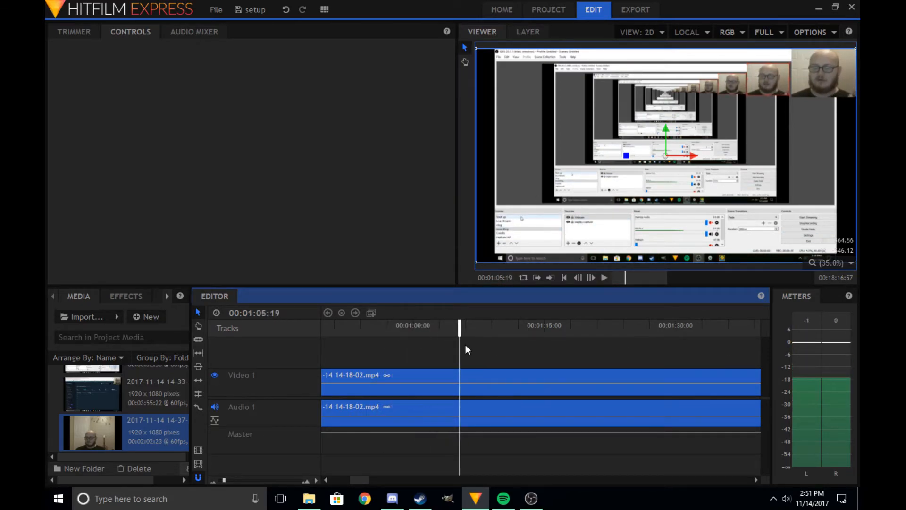
pyautogui.moveTo(449, 333); pyautogui.dragTo(335, 333)
pyautogui.press('space')
pyautogui.click(393, 376)
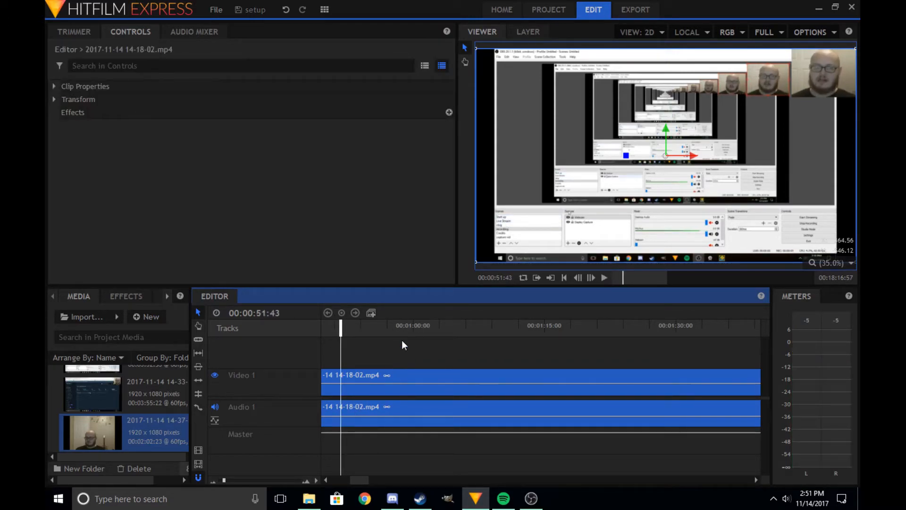
pyautogui.hotkey('ctrl', 'shift', 'd')
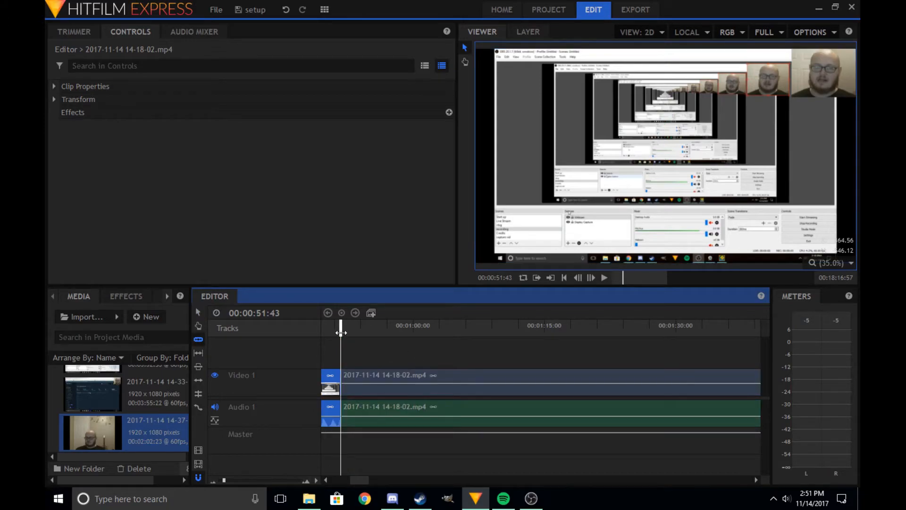
pyautogui.moveTo(381, 333); pyautogui.dragTo(427, 334)
pyautogui.hotkey('ctrl', 'shift', 'd')
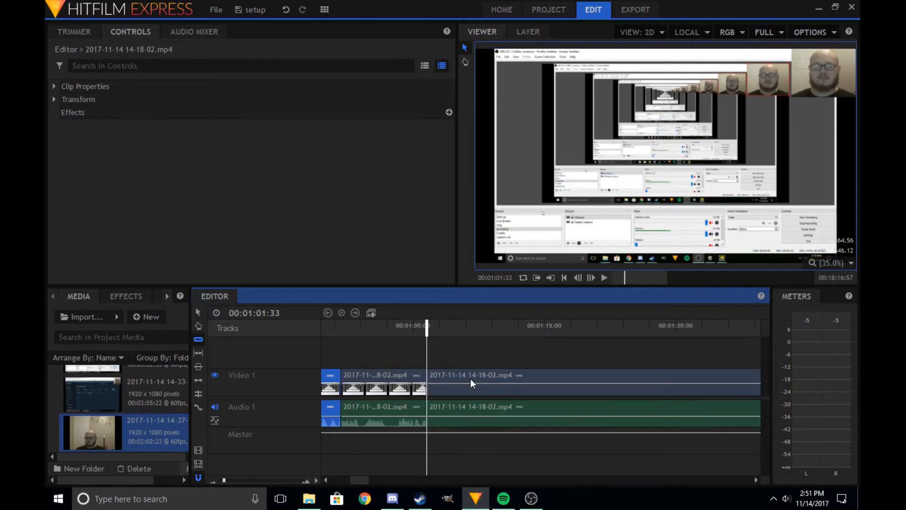
# Make a composite shot from the isolated 14-18-02 section, add the text "*Pretend*" over its lower part, and return to the editor timeline
pyautogui.click(395, 375)
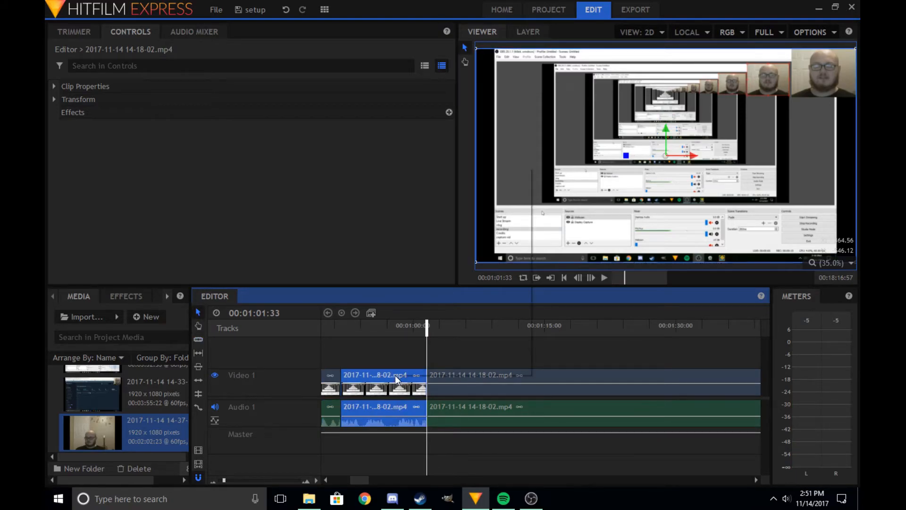
pyautogui.rightClick(395, 375)
pyautogui.click(428, 281)
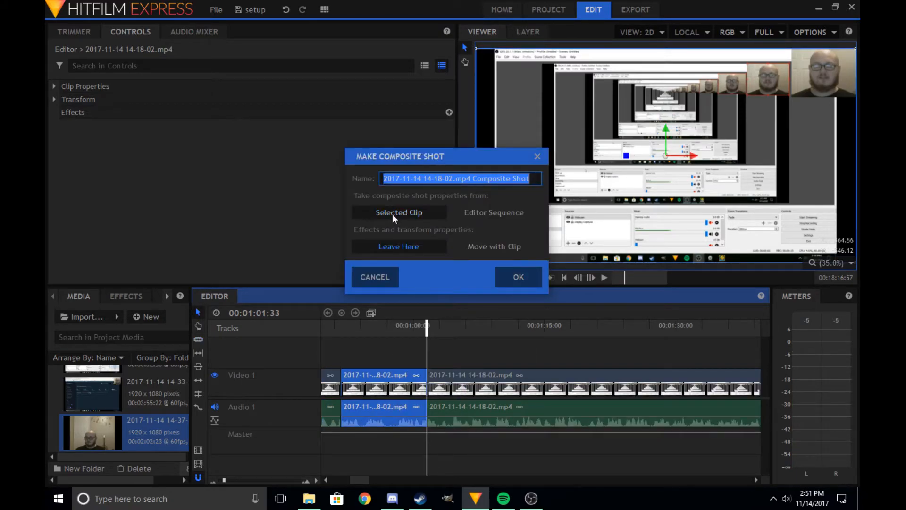
pyautogui.click(519, 277)
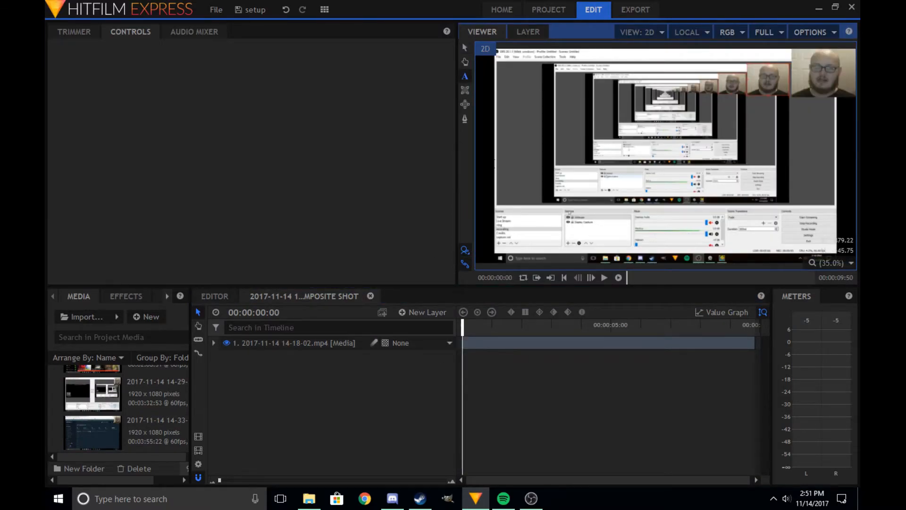
pyautogui.moveTo(719, 191); pyautogui.dragTo(738, 199)
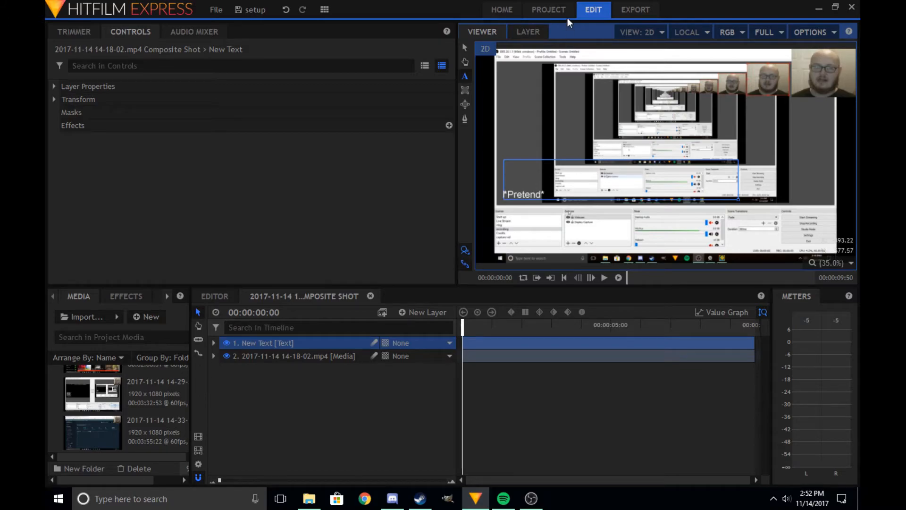
pyautogui.click(230, 302)
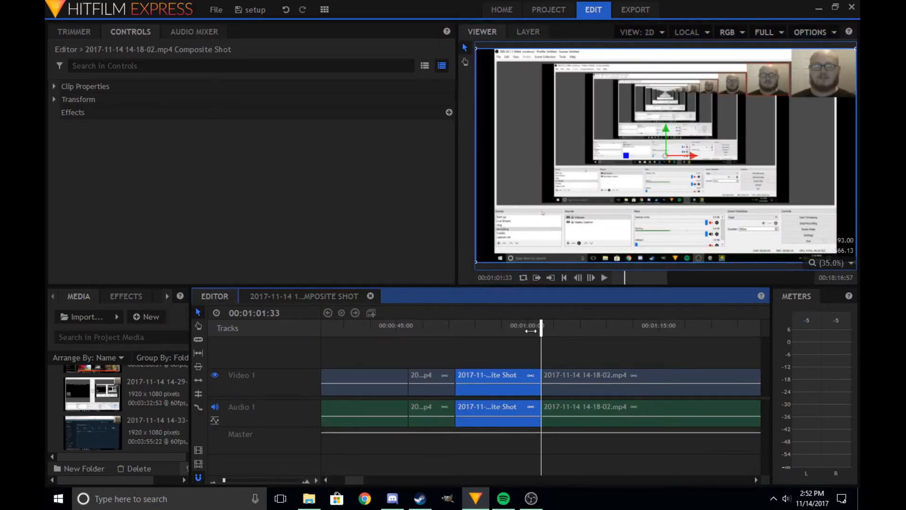
# Scrub and play the 14-18-02 clip after the composite shot, up to 00:02:23:24, to check for parts that need editing
pyautogui.moveTo(466, 333); pyautogui.dragTo(644, 342)
pyautogui.press('space')
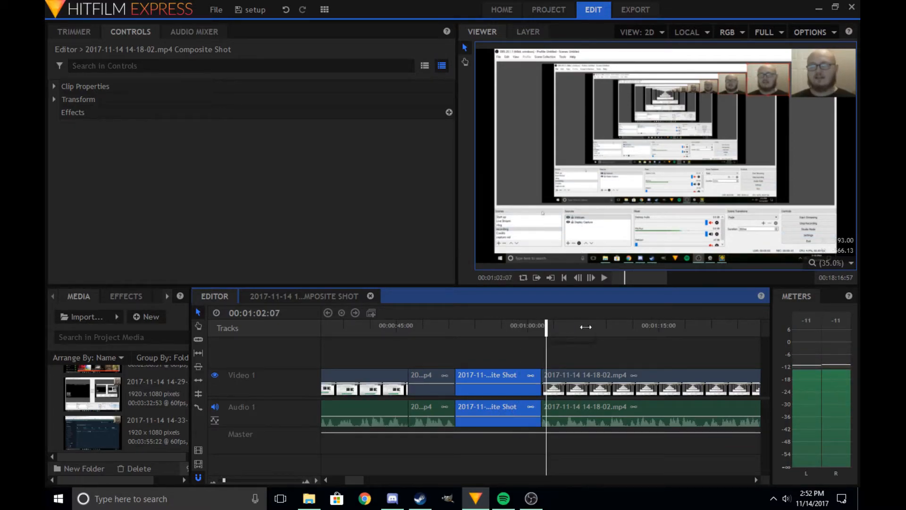
pyautogui.moveTo(577, 325); pyautogui.dragTo(744, 326)
pyautogui.moveTo(350, 480); pyautogui.dragTo(390, 478)
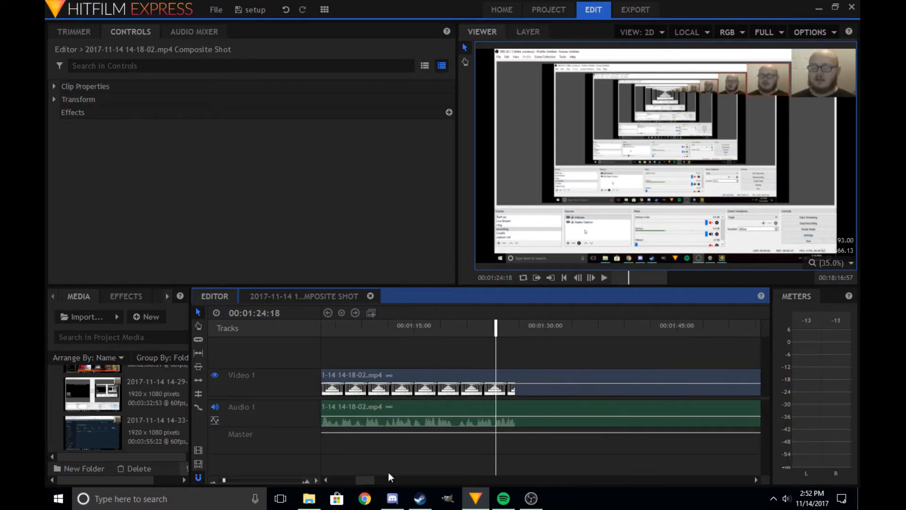
pyautogui.moveTo(514, 328); pyautogui.dragTo(705, 326)
pyautogui.moveTo(361, 483); pyautogui.dragTo(379, 483)
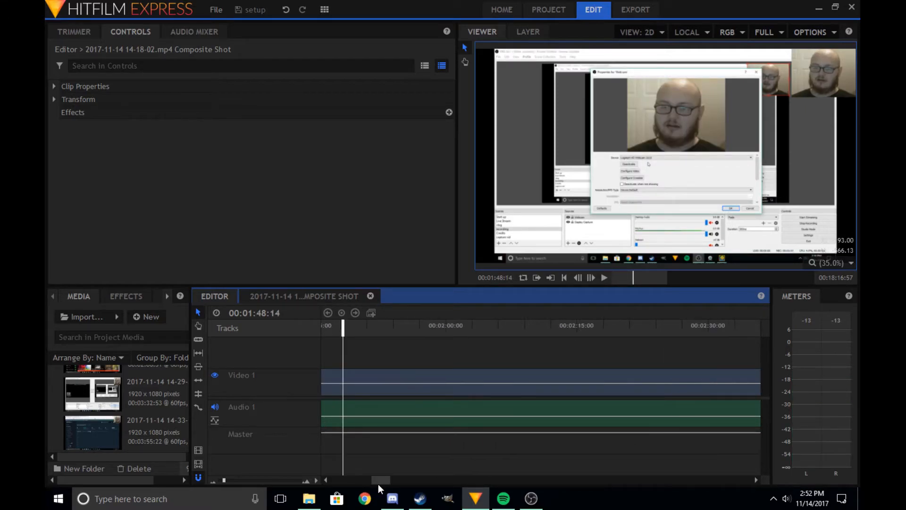
pyautogui.moveTo(353, 328); pyautogui.dragTo(467, 329)
pyautogui.press('space')
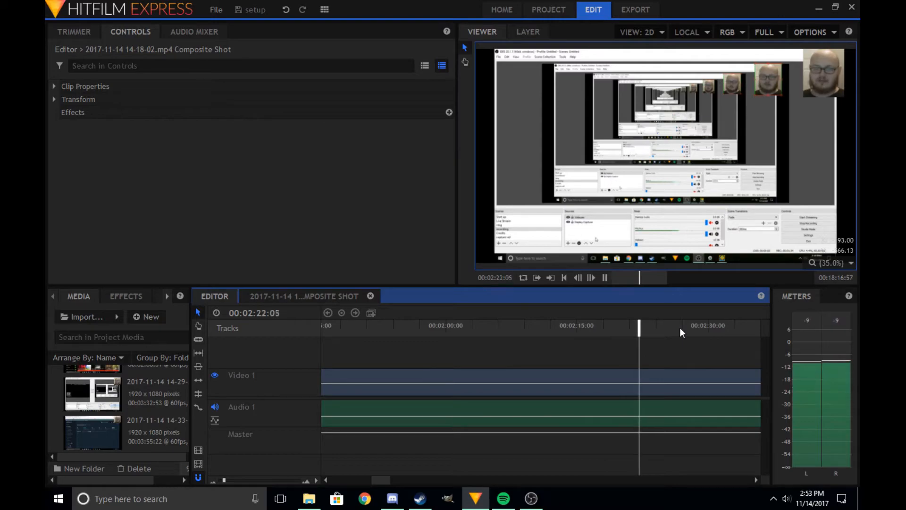
pyautogui.press('space')
pyautogui.moveTo(382, 480); pyautogui.dragTo(395, 480)
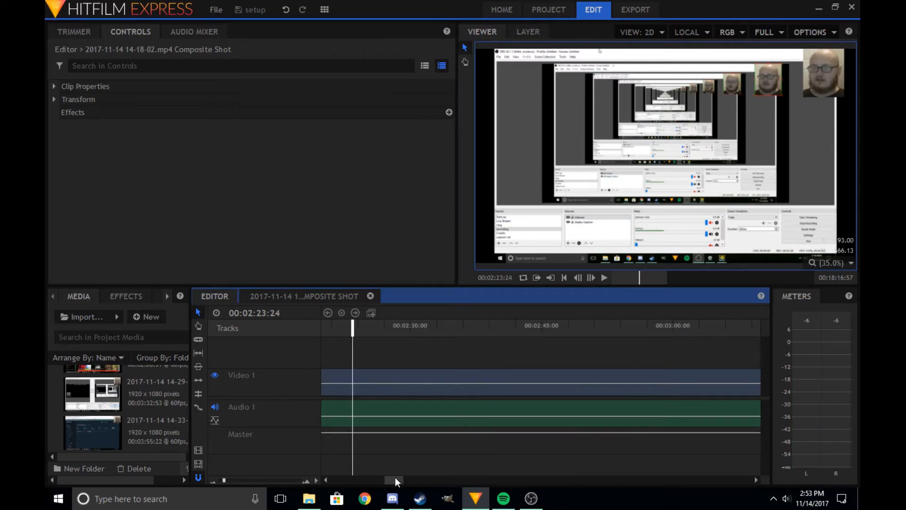
# Play the gameplay near the end of the 14-18-02 clip and split it at 00:04:42:59 and 00:04:47:37
pyautogui.scroll(-5, 458, 392)
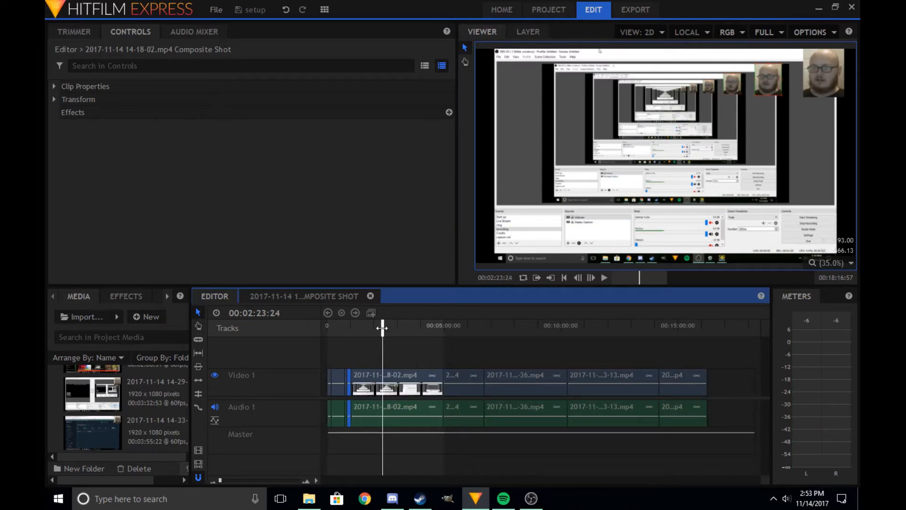
pyautogui.moveTo(382, 328); pyautogui.dragTo(425, 328)
pyautogui.press('space')
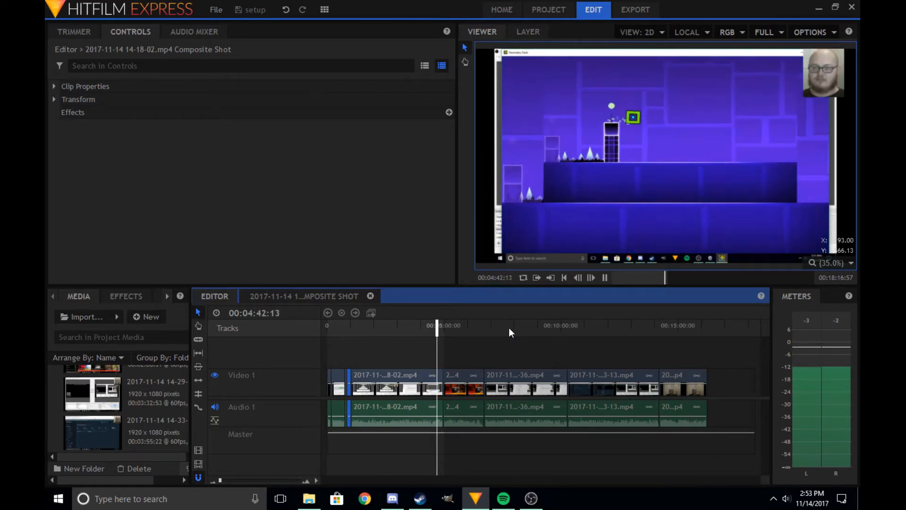
pyautogui.press('space')
pyautogui.scroll(3, 438, 380)
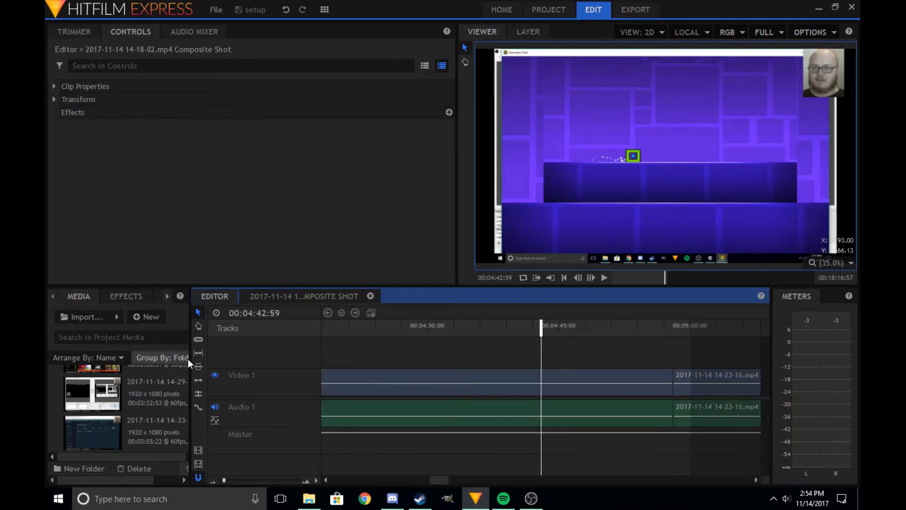
pyautogui.click(199, 339)
pyautogui.moveTo(543, 381); pyautogui.dragTo(541, 389)
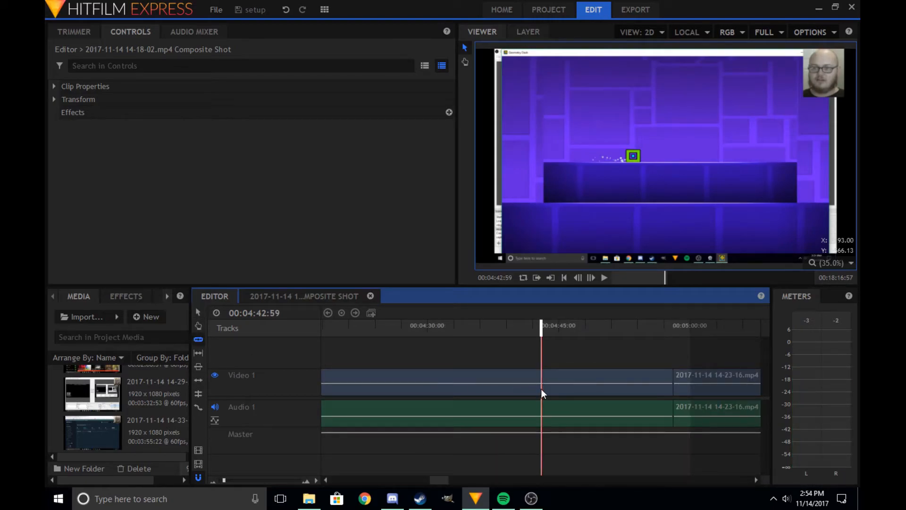
pyautogui.press('space')
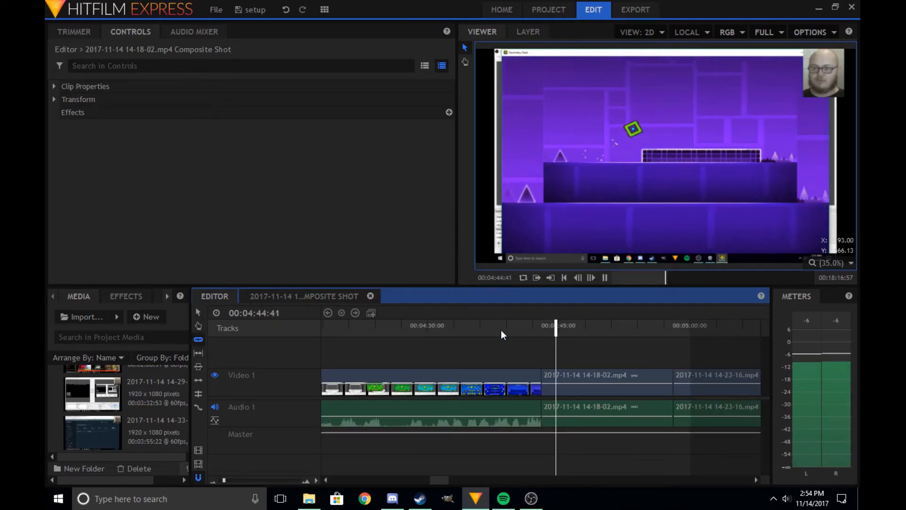
pyautogui.press('space')
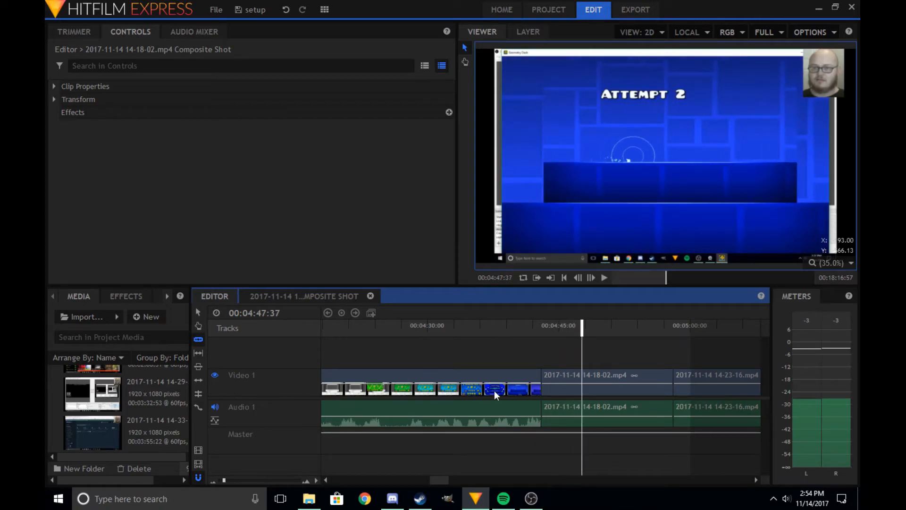
pyautogui.click(582, 389)
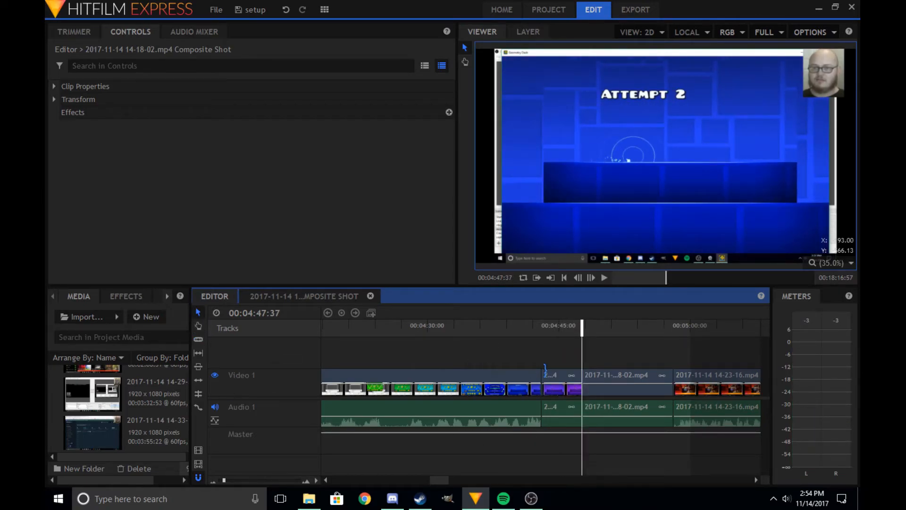
# Make a composite shot from the newly cut gameplay section and add a text layer reading "Inception!" across the upper frame
pyautogui.click(564, 375)
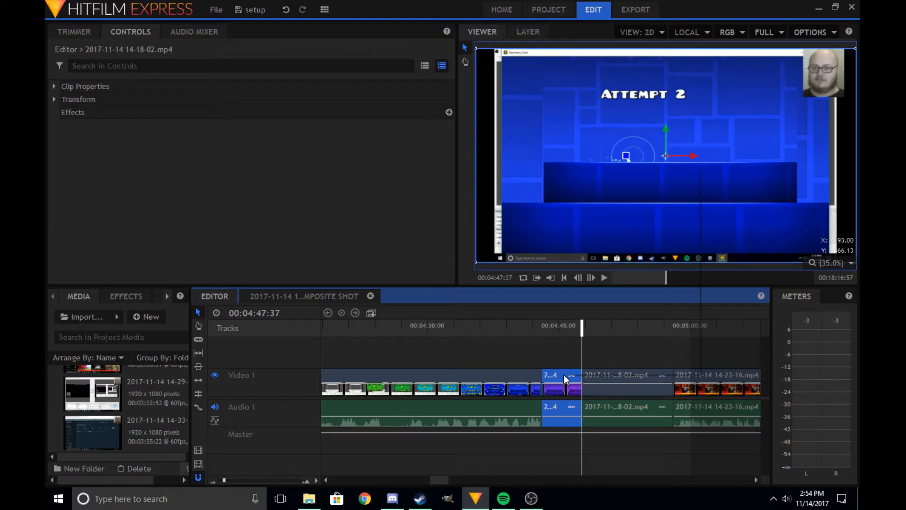
pyautogui.rightClick(564, 374)
pyautogui.click(588, 287)
pyautogui.click(518, 275)
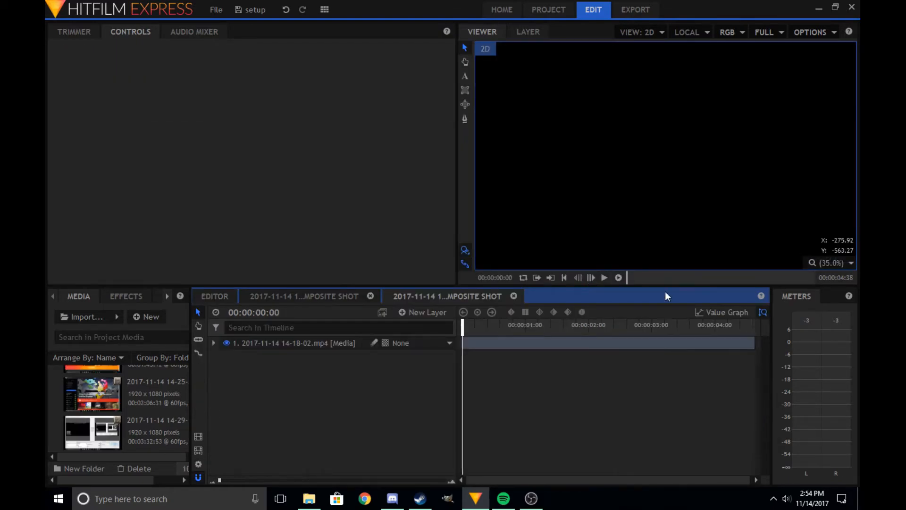
pyautogui.click(465, 78)
pyautogui.moveTo(530, 60); pyautogui.dragTo(825, 129)
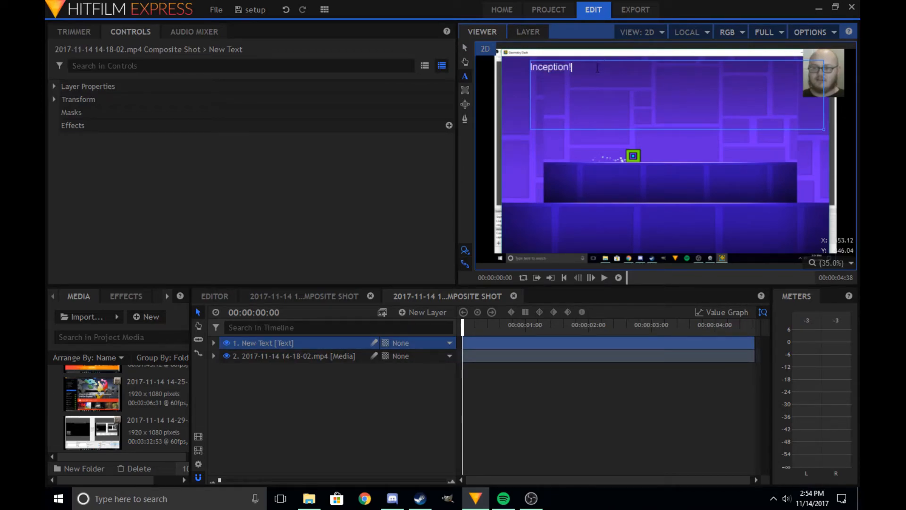
# Using the Compositing workspace, set the "Inception!" text size to 216 and move the text down to the bottom of the frame
pyautogui.click(324, 9)
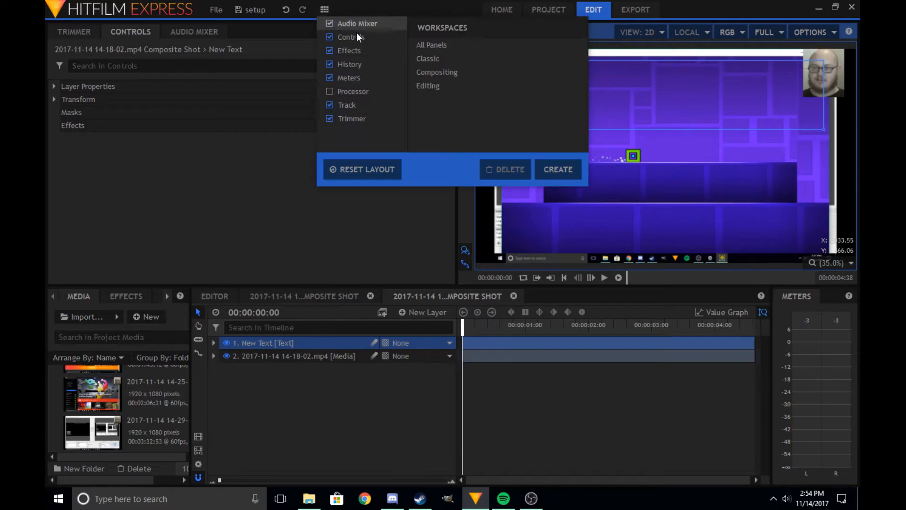
pyautogui.click(439, 72)
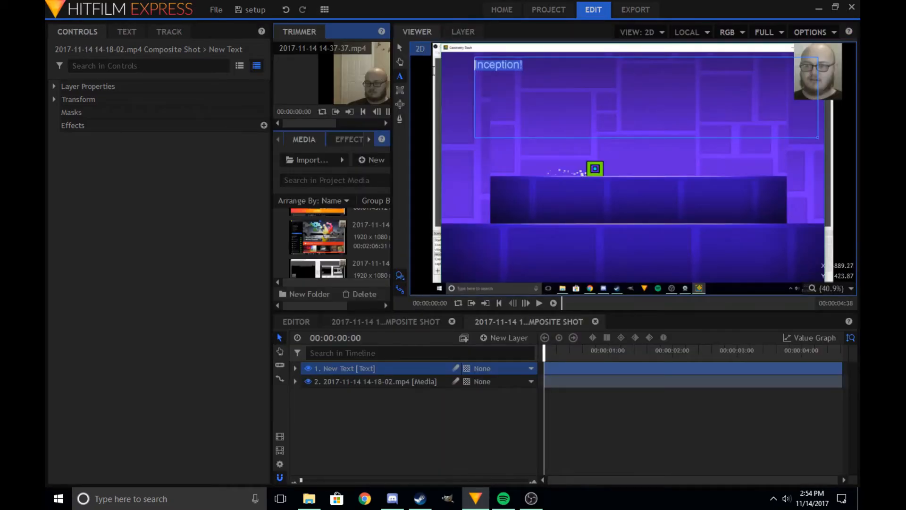
pyautogui.click(124, 32)
pyautogui.moveTo(83, 98); pyautogui.dragTo(163, 98)
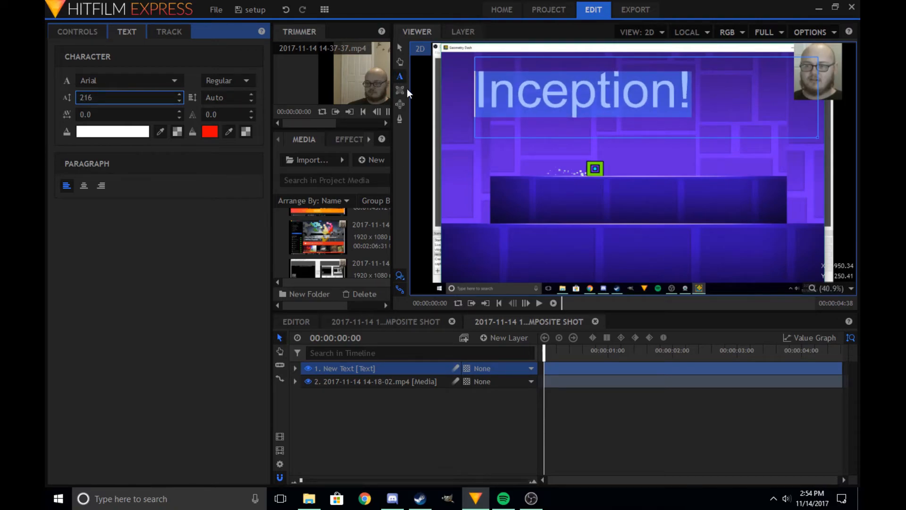
pyautogui.click(400, 47)
pyautogui.moveTo(647, 79); pyautogui.dragTo(646, 235)
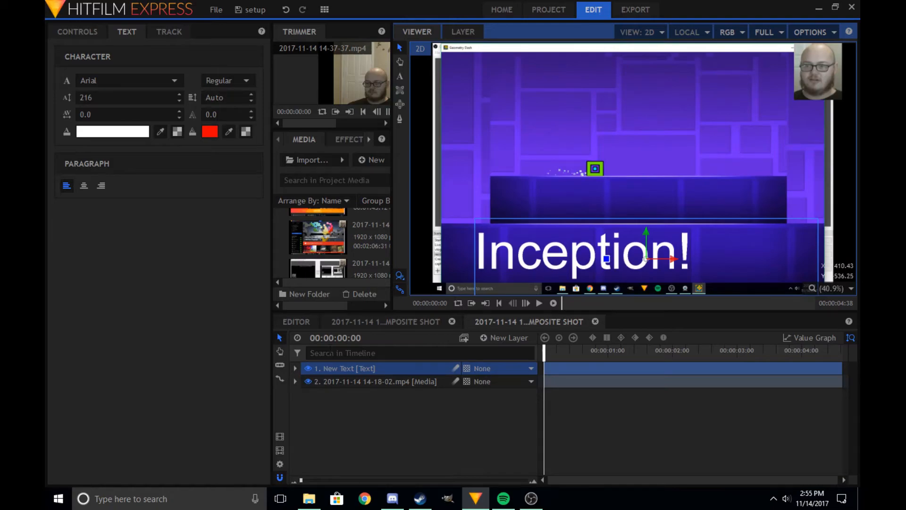
# Return to the main editor timeline and play from the 00:04:47:37 cut into the 14-23-16 clip, up to 00:05:00:05
pyautogui.click(304, 323)
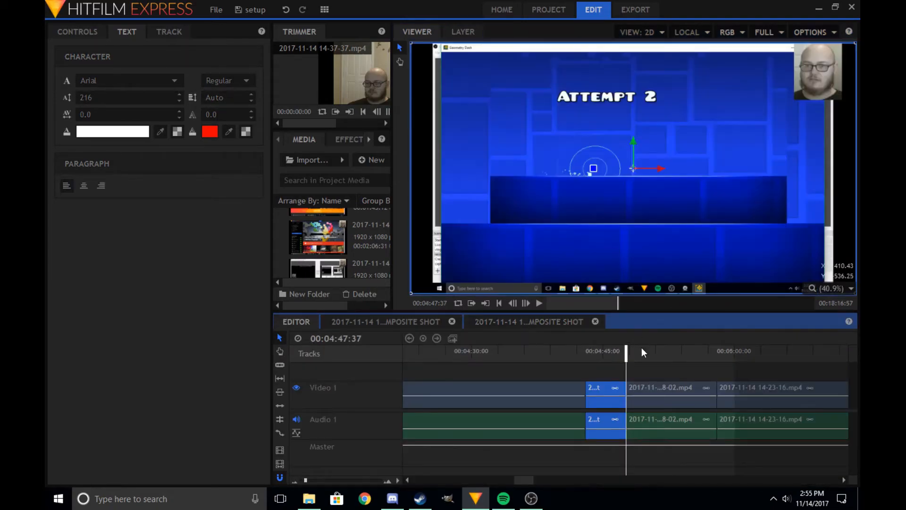
pyautogui.press('space')
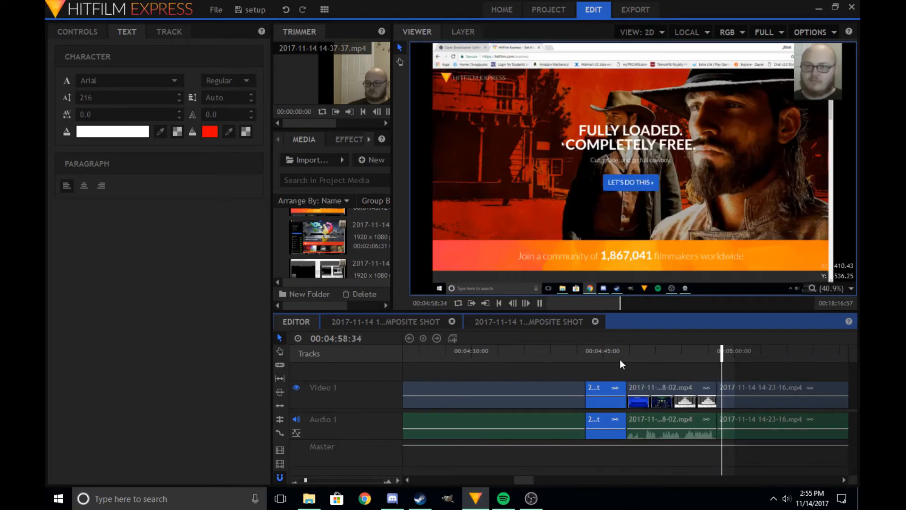
pyautogui.press('space')
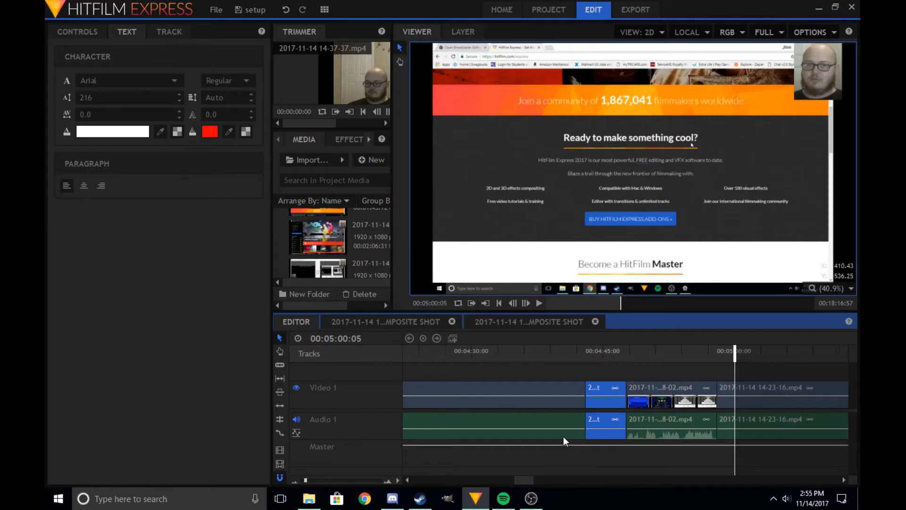
pyautogui.scroll(-5, 562, 436)
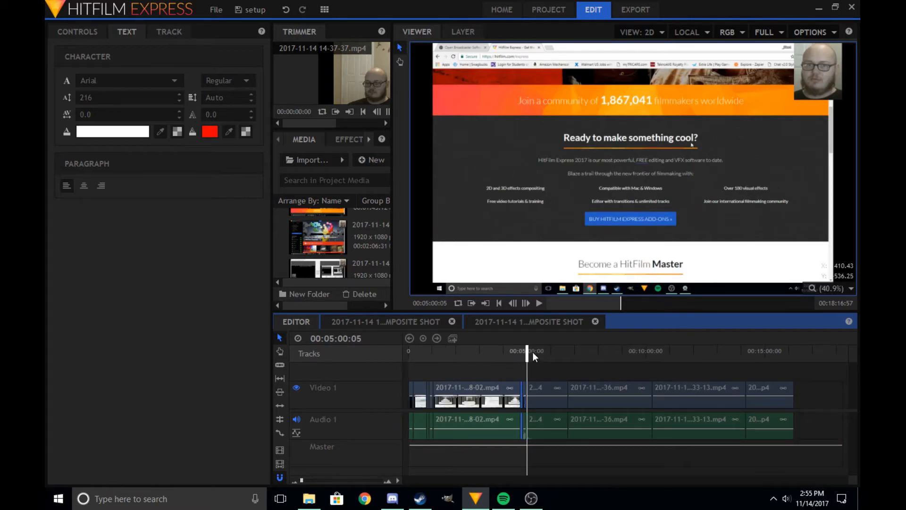
# Find where the Streamlabs properties window appears in the 14-33-13 clip and split the clip at 00:11:30:26 and 00:11:31:43
pyautogui.moveTo(533, 352); pyautogui.dragTo(678, 351)
pyautogui.press('space')
pyautogui.press('space')
pyautogui.press('space')
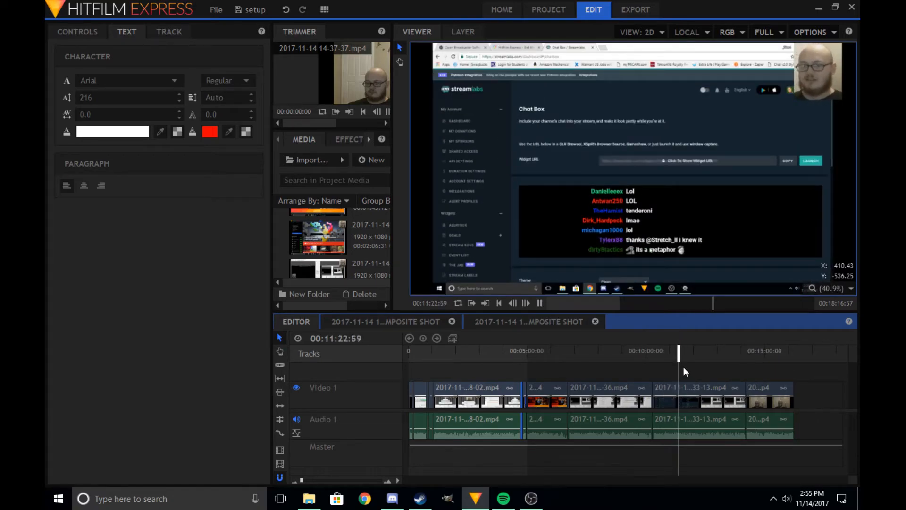
pyautogui.moveTo(680, 352)
pyautogui.mouseDown()
pyautogui.moveTo(614, 356)
pyautogui.moveTo(675, 350)
pyautogui.moveTo(725, 359)
pyautogui.moveTo(680, 359)
pyautogui.mouseUp()
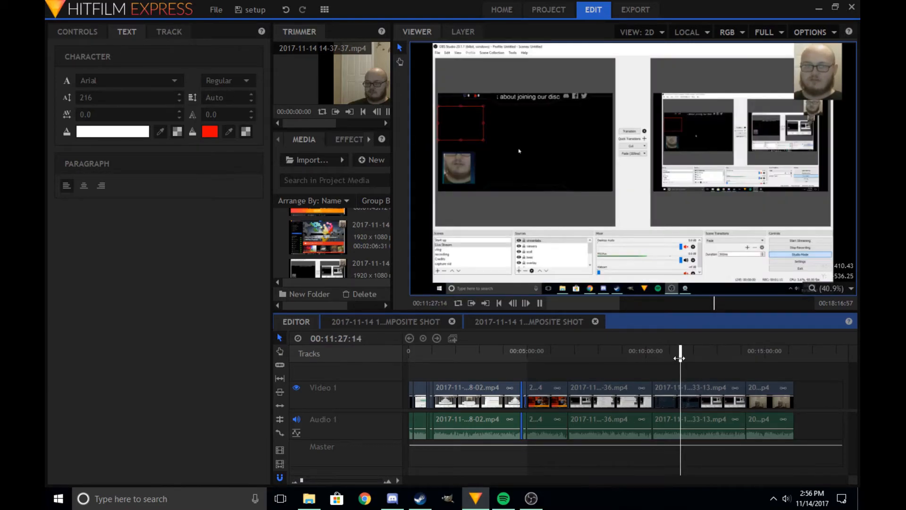
pyautogui.press('space')
pyautogui.scroll(2, 694, 383)
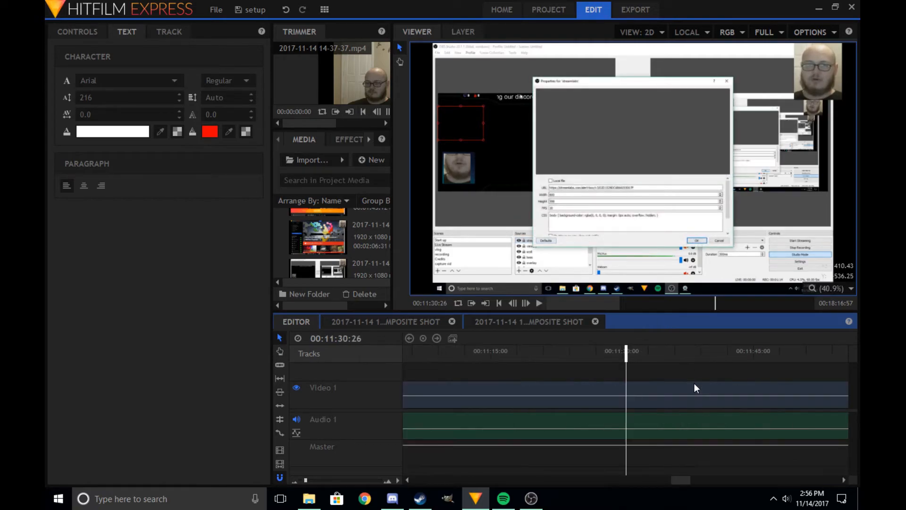
pyautogui.press('c')
pyautogui.click(624, 396)
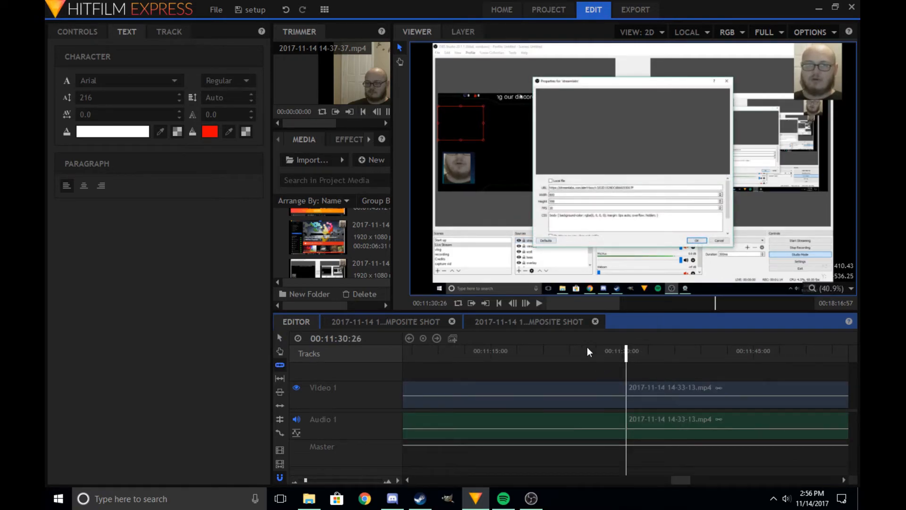
pyautogui.press('space')
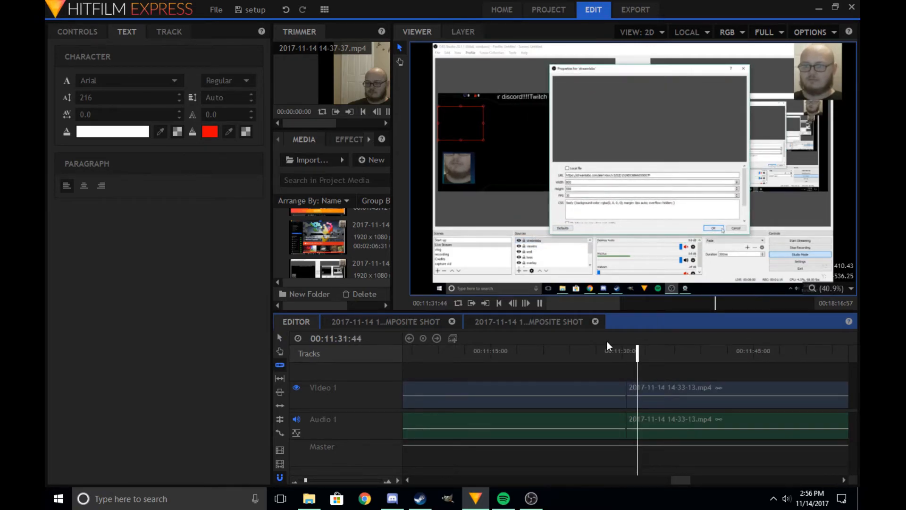
pyautogui.moveTo(645, 358); pyautogui.dragTo(638, 359)
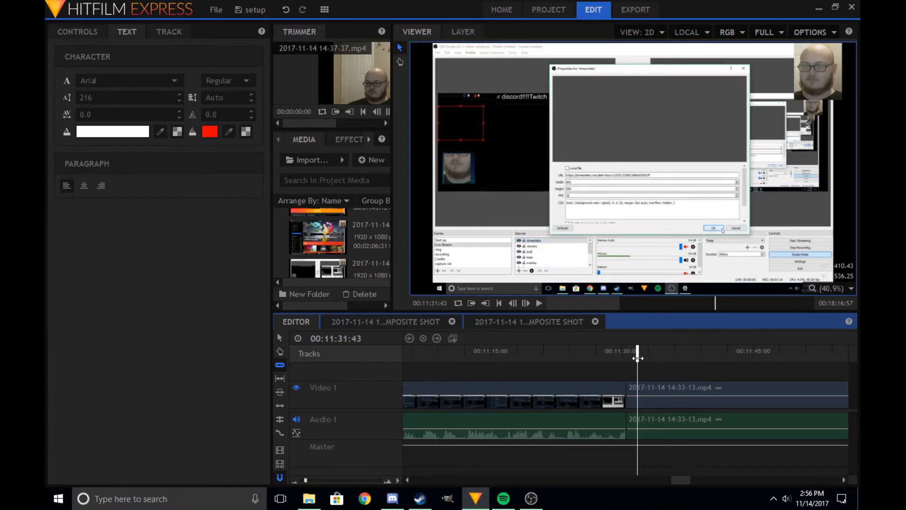
pyautogui.click(637, 418)
# Make a composite shot from the short 14-33-13 section between the two new cuts
pyautogui.click(281, 338)
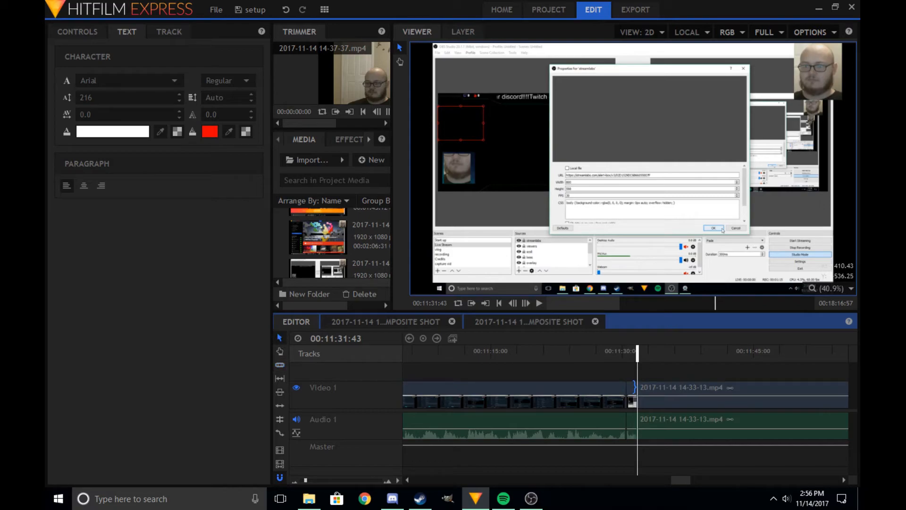
pyautogui.click(632, 399)
pyautogui.rightClick(631, 399)
pyautogui.click(671, 410)
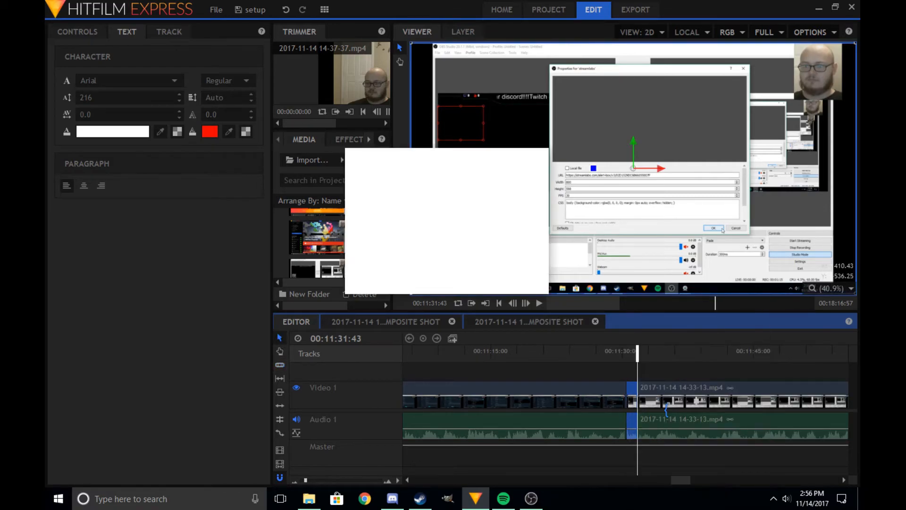
pyautogui.click(508, 283)
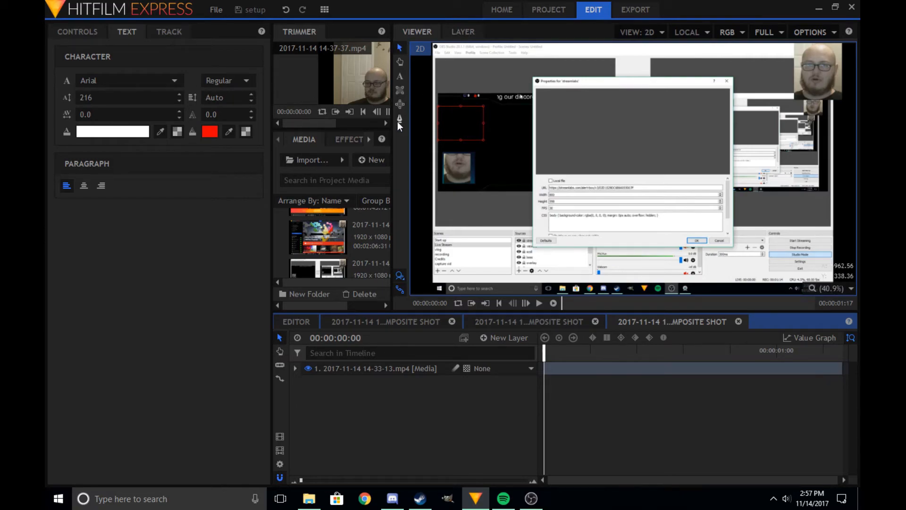
pyautogui.click(397, 121)
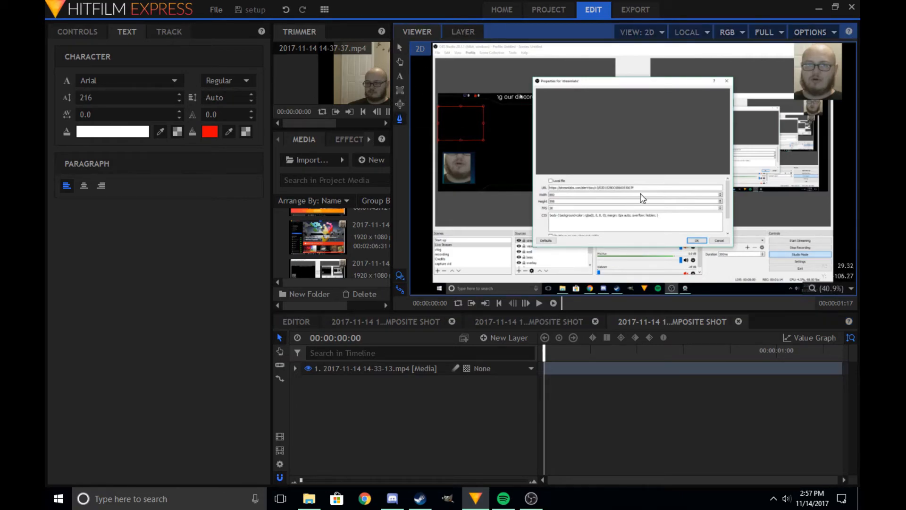
pyautogui.scroll(3, 643, 198)
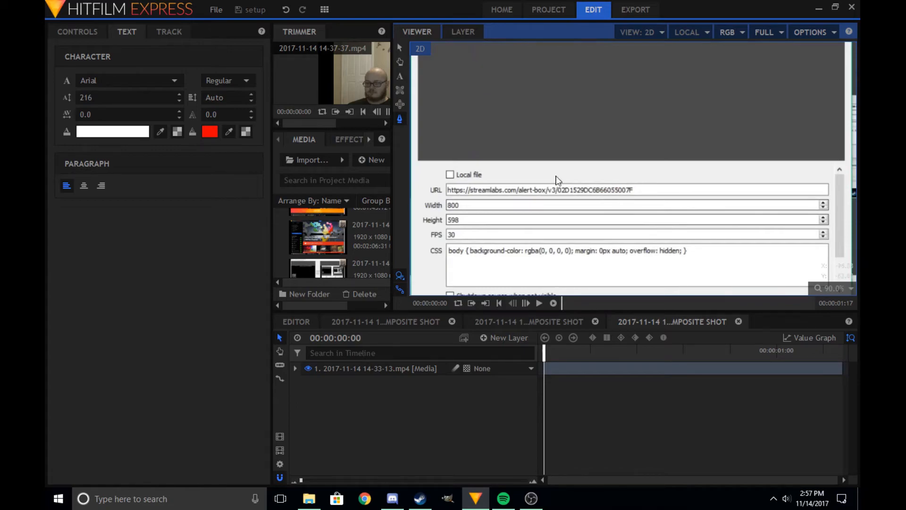
pyautogui.click(401, 91)
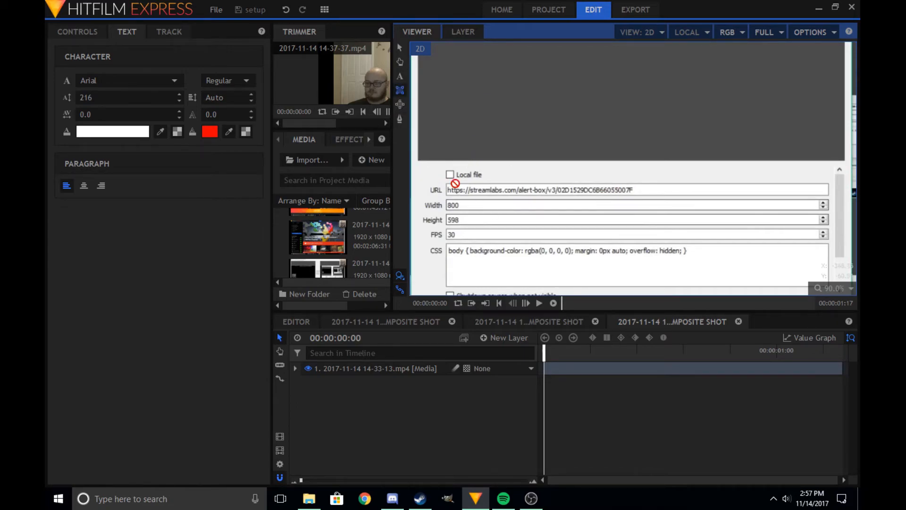
pyautogui.scroll(-3, 636, 202)
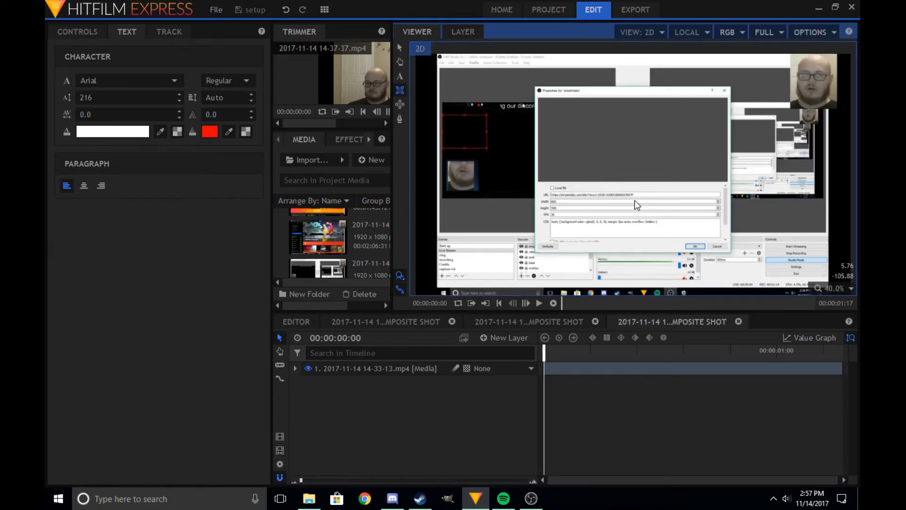
pyautogui.scroll(4, 548, 201)
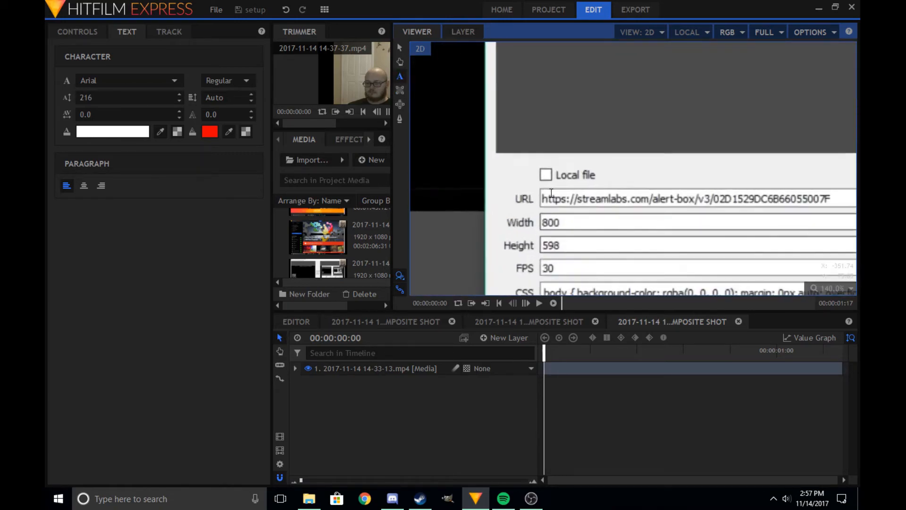
pyautogui.scroll(-5, 548, 201)
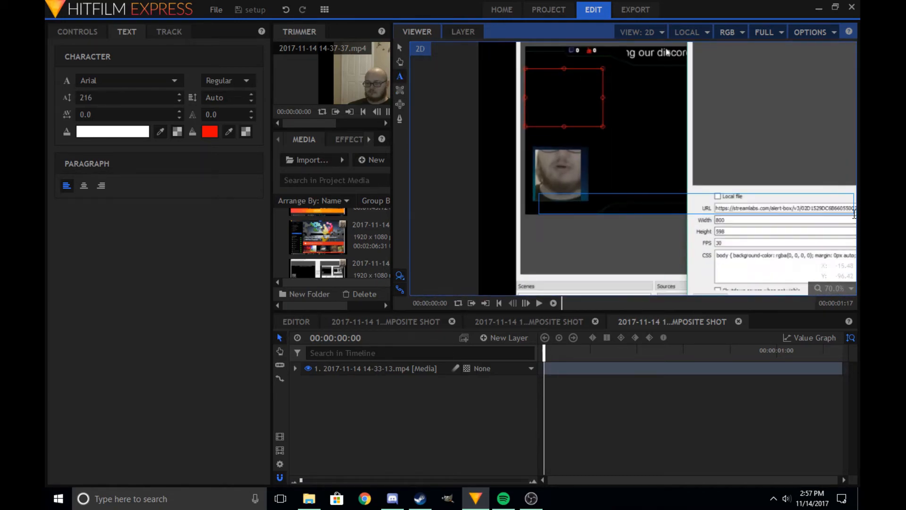
# Try to draw a text box over the URL field in the composite shot, and delete the misplaced text layers
pyautogui.moveTo(538, 194); pyautogui.dragTo(585, 182)
pyautogui.click(381, 369)
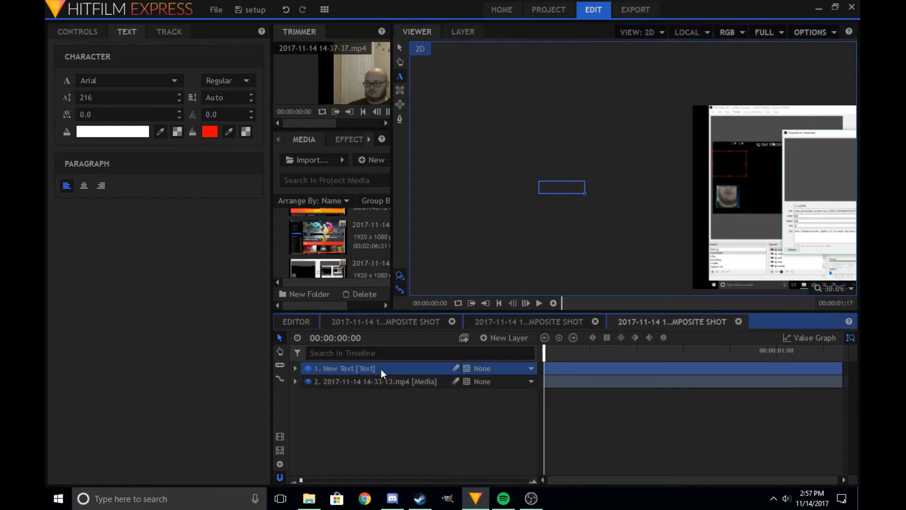
pyautogui.press('Delete')
pyautogui.click(625, 133)
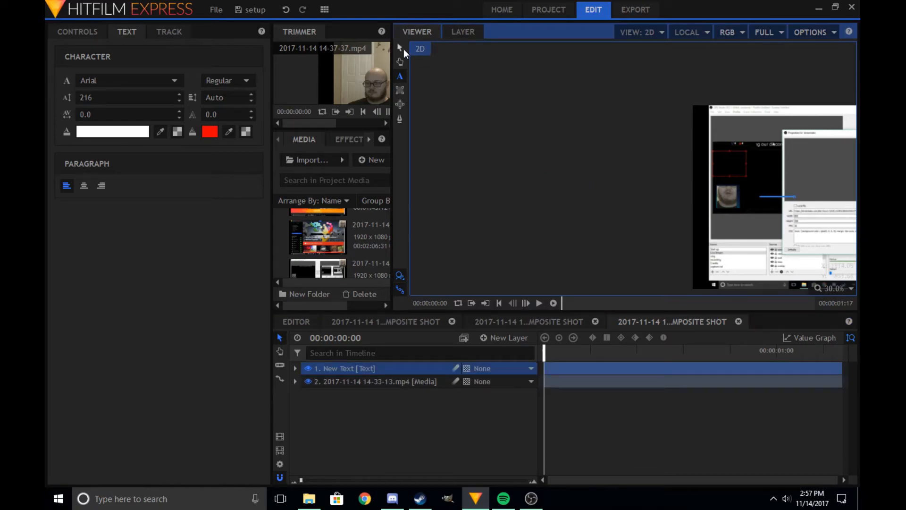
pyautogui.moveTo(805, 196); pyautogui.dragTo(585, 176)
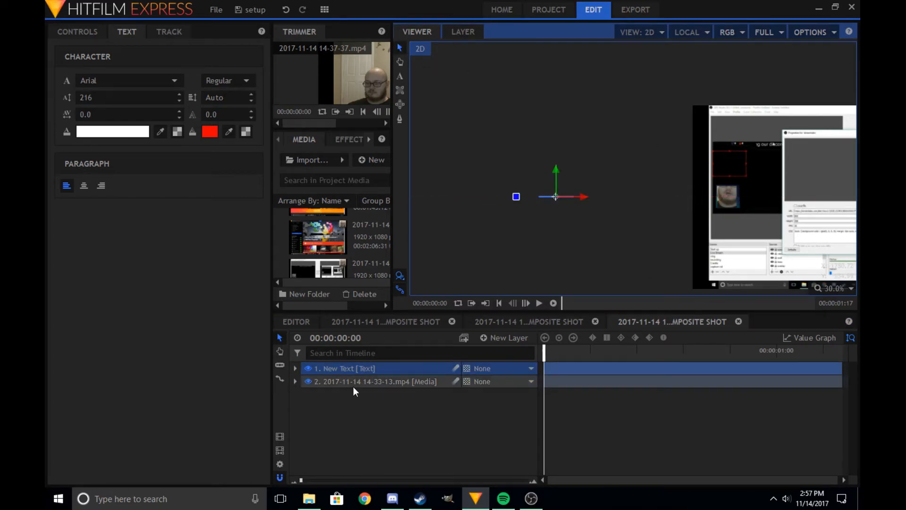
pyautogui.click(353, 386)
pyautogui.click(353, 367)
pyautogui.press('Delete')
pyautogui.click(797, 201)
pyautogui.scroll(3, 798, 202)
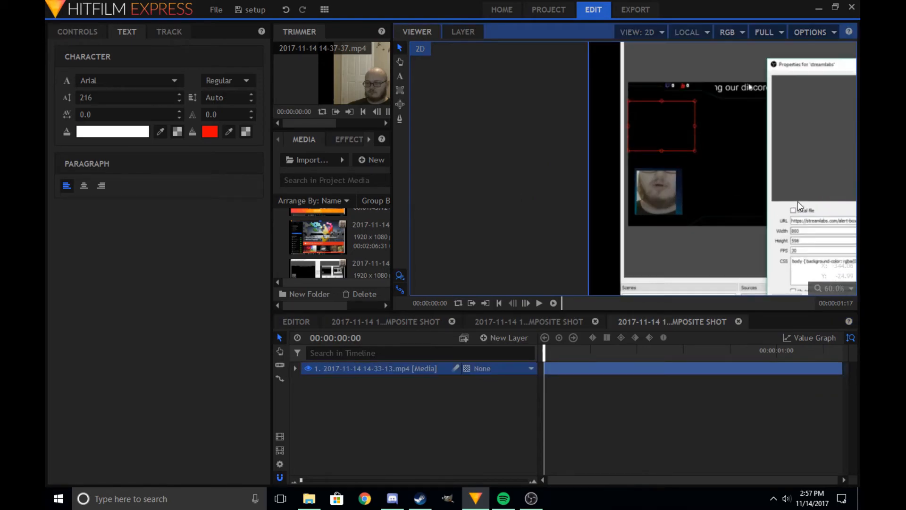
pyautogui.scroll(-4, 798, 201)
pyautogui.click(852, 288)
pyautogui.click(827, 333)
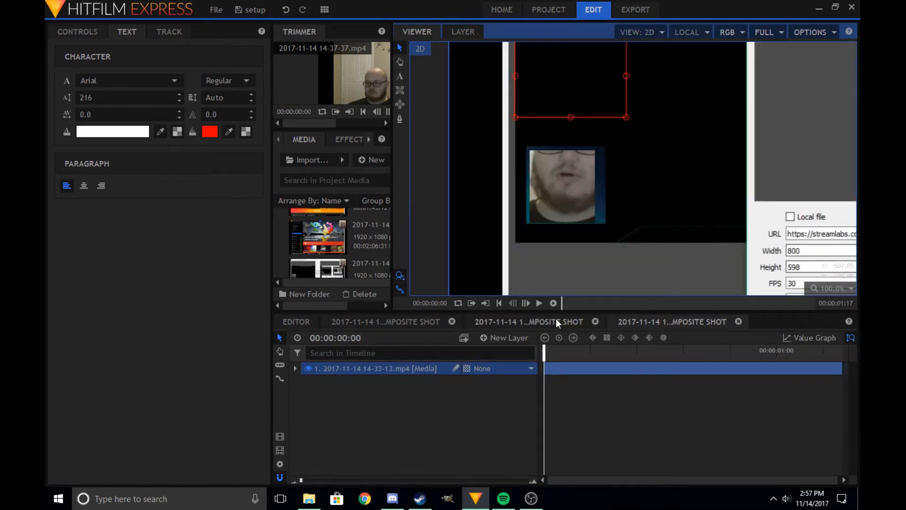
pyautogui.moveTo(658, 301); pyautogui.dragTo(718, 301)
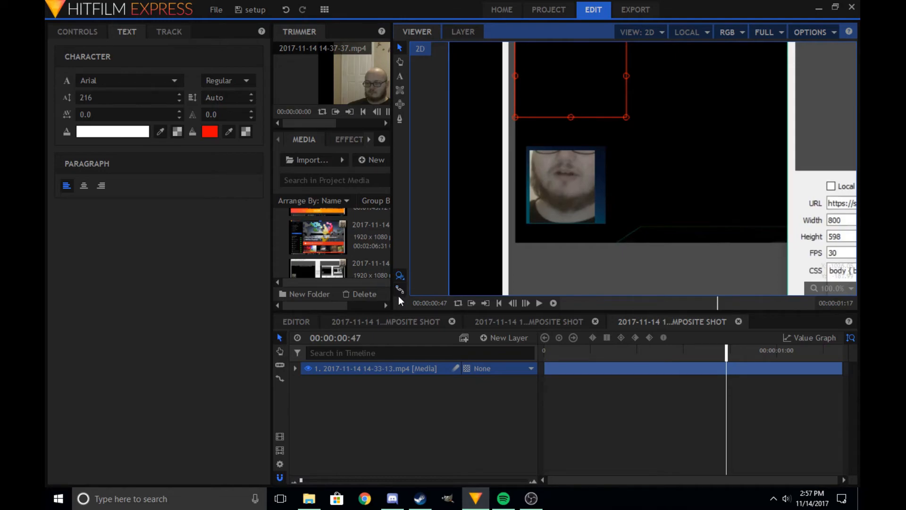
pyautogui.click(296, 321)
pyautogui.click(730, 323)
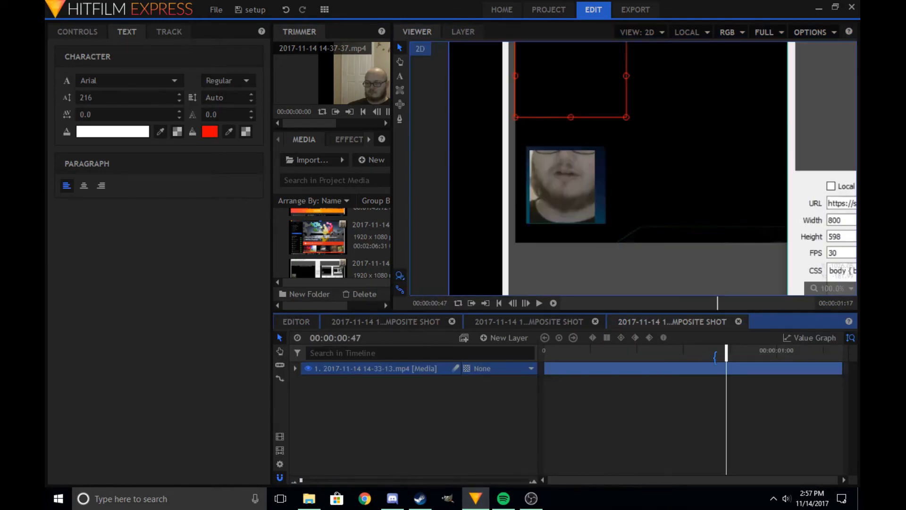
# Expand the 14-33-13 media layer's Transform properties and reposition the footage in the viewer to about -2.3, 4.0
pyautogui.click(313, 369)
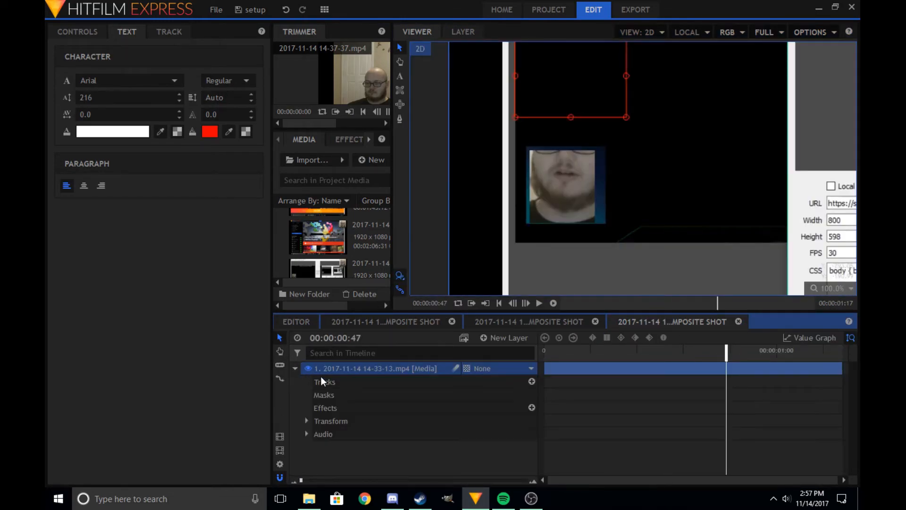
pyautogui.click(307, 422)
pyautogui.scroll(-2, 437, 435)
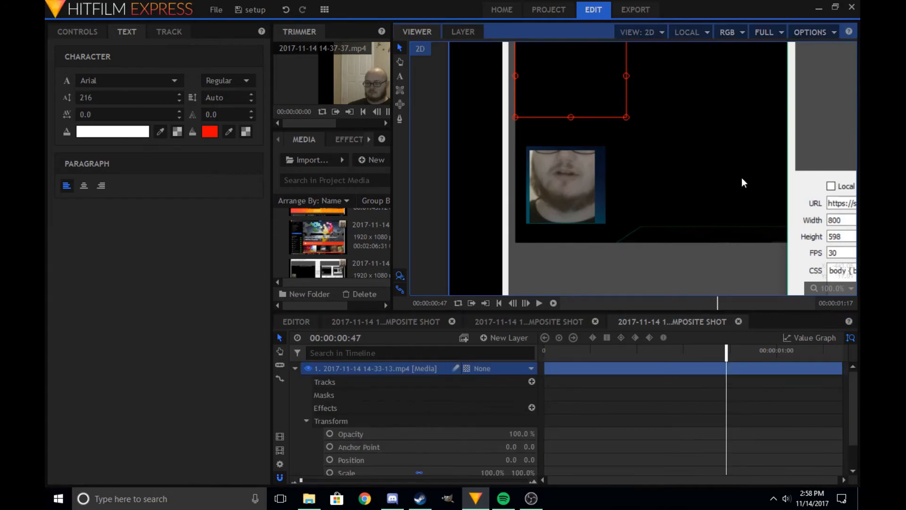
pyautogui.moveTo(741, 178); pyautogui.dragTo(463, 128)
pyautogui.scroll(-3, 641, 168)
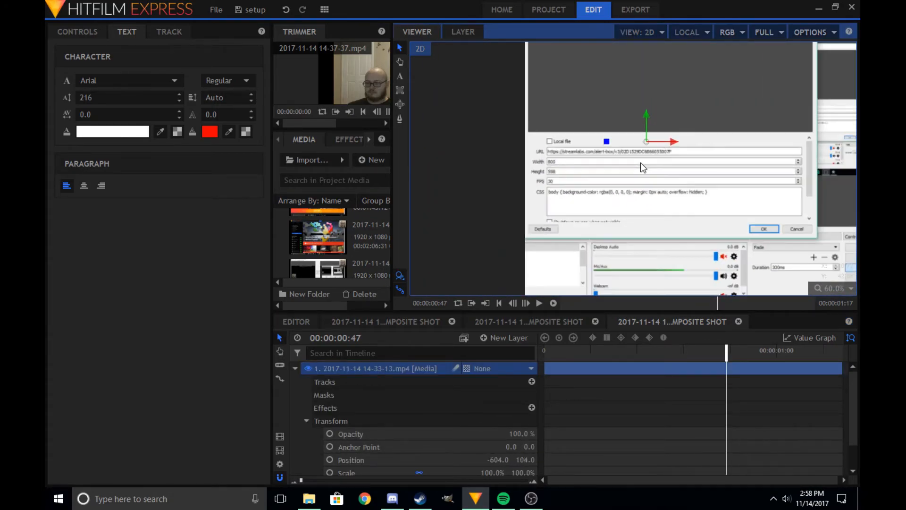
pyautogui.moveTo(629, 169); pyautogui.dragTo(702, 195)
pyautogui.scroll(-4, 730, 196)
pyautogui.scroll(3, 728, 195)
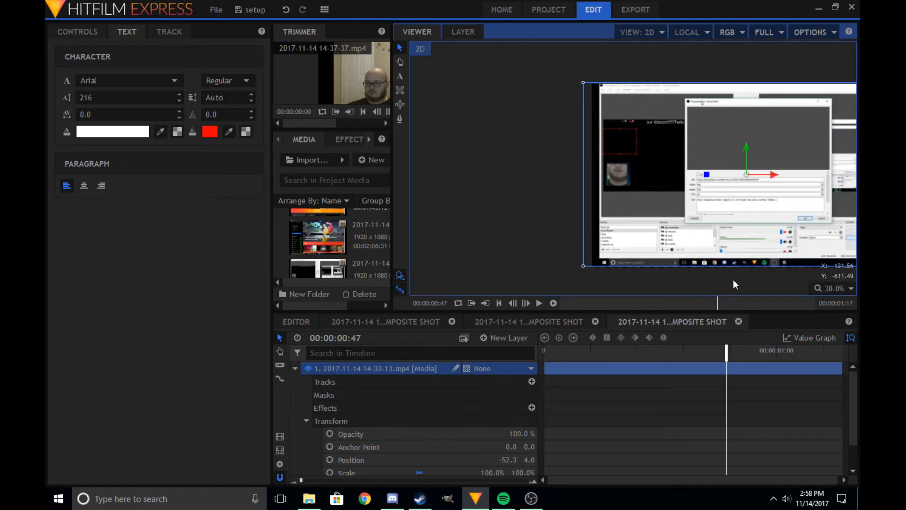
pyautogui.click(707, 303)
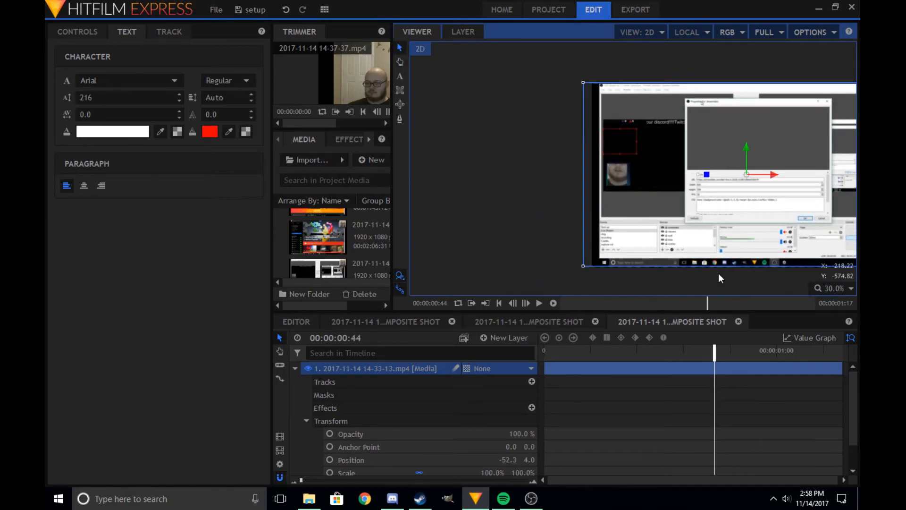
pyautogui.moveTo(719, 273); pyautogui.dragTo(588, 272)
pyautogui.moveTo(578, 244); pyautogui.dragTo(586, 246)
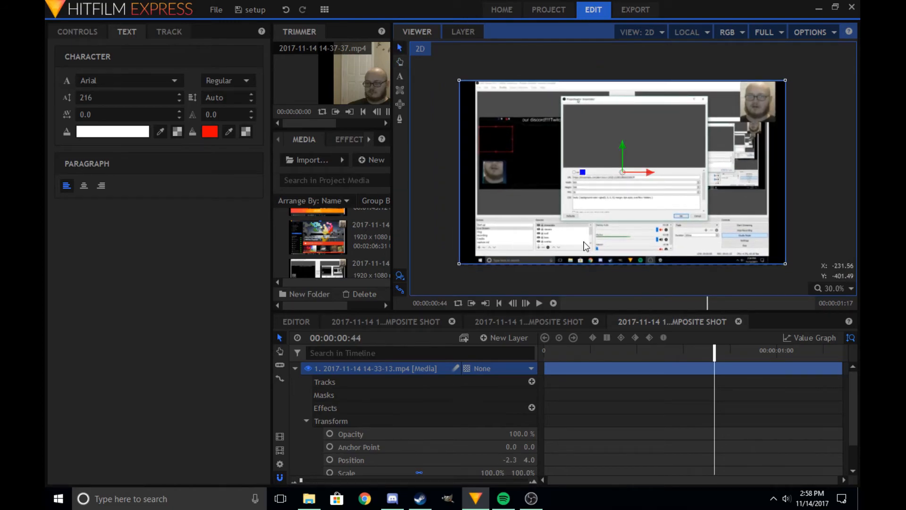
# Draw a text box over the Streamlabs URL in the footage and move the composite shot's playhead back to 00:00:00:00
pyautogui.scroll(4, 631, 167)
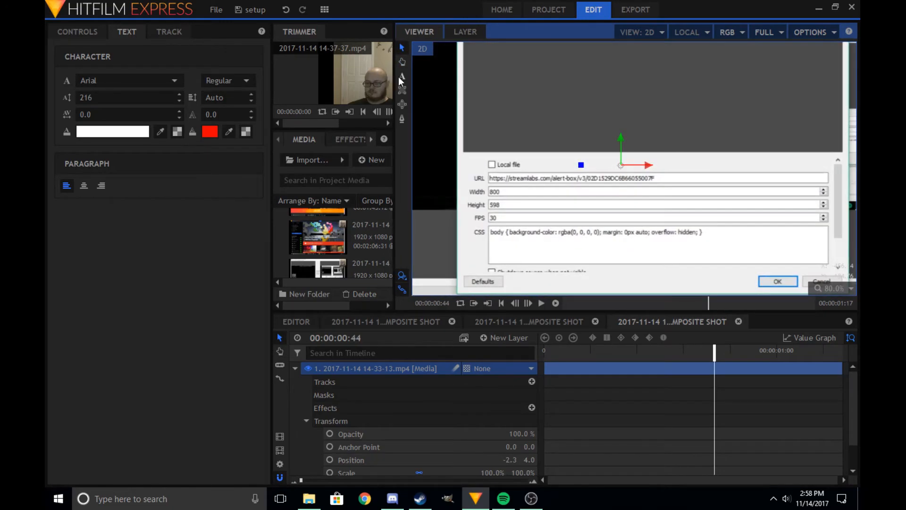
pyautogui.moveTo(489, 173); pyautogui.dragTo(667, 185)
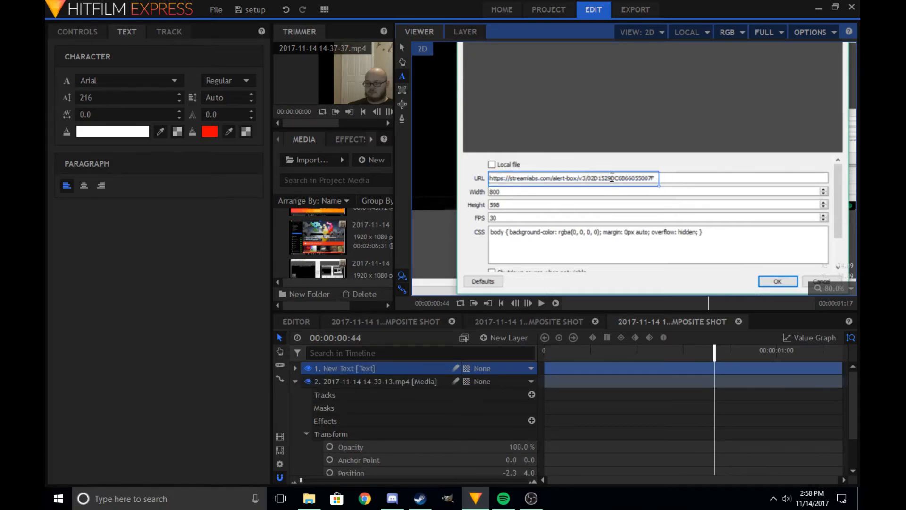
pyautogui.moveTo(708, 353); pyautogui.dragTo(443, 361)
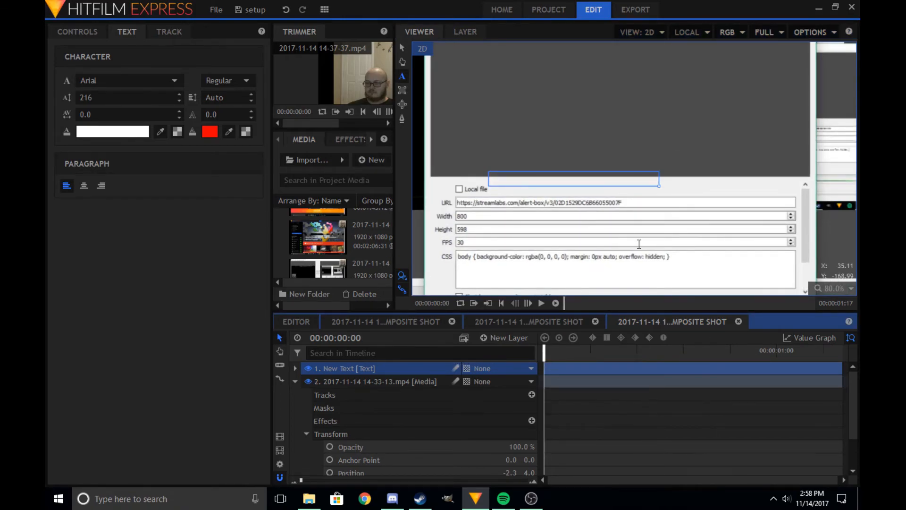
# Delete the empty text layer above the 14-33-13 media layer in the composite shot
pyautogui.click(402, 47)
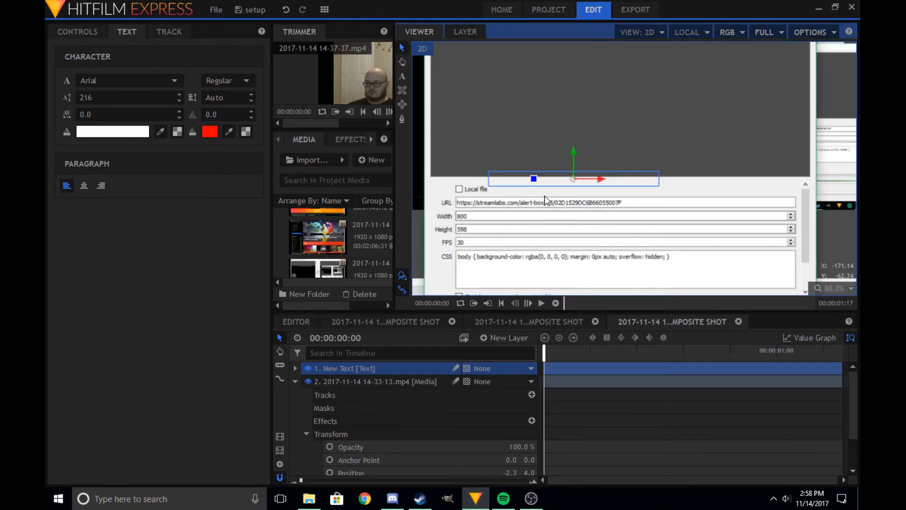
pyautogui.click(402, 77)
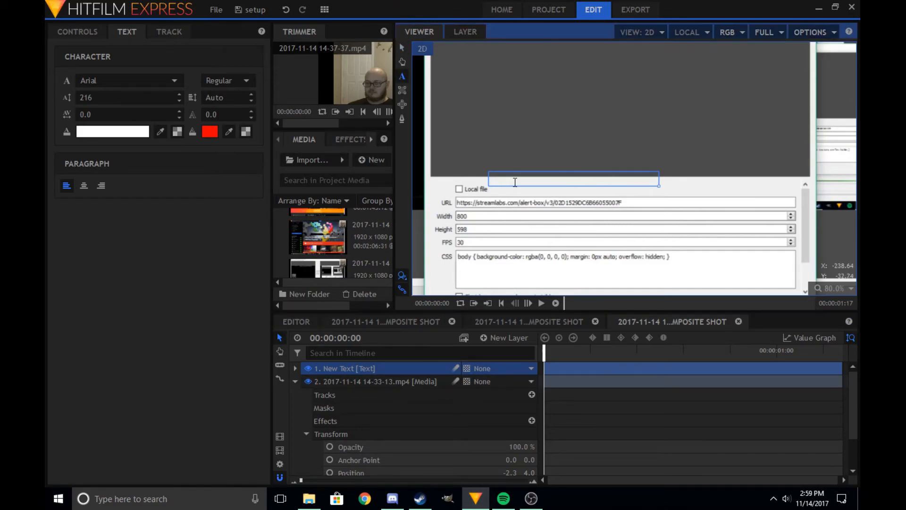
pyautogui.click(418, 364)
pyautogui.press('Delete')
pyautogui.scroll(-3, 605, 254)
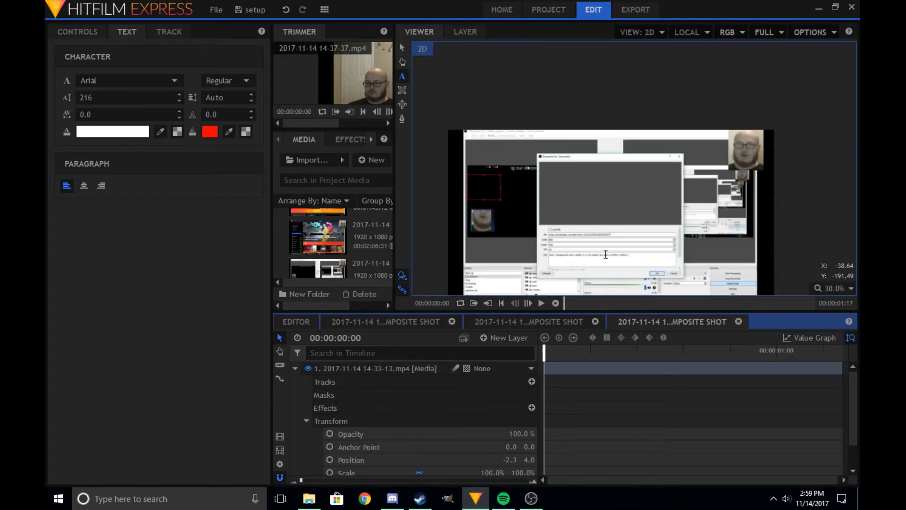
pyautogui.scroll(1, 606, 254)
# Play the editor timeline from 00:11:30:29 and slice the 14-33-13 clip where the source-type menu opens and again at 00:11:35:53
pyautogui.click(296, 321)
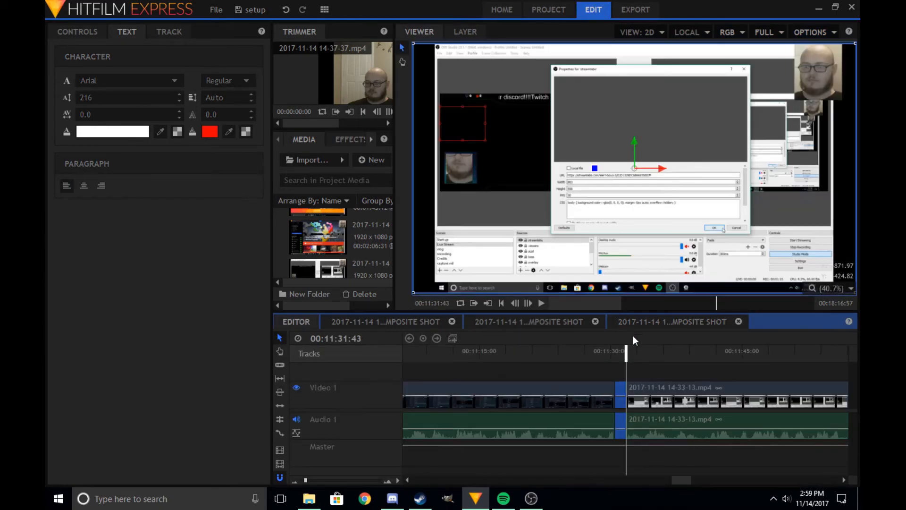
pyautogui.moveTo(625, 367)
pyautogui.mouseDown()
pyautogui.moveTo(601, 357)
pyautogui.moveTo(614, 359)
pyautogui.mouseUp()
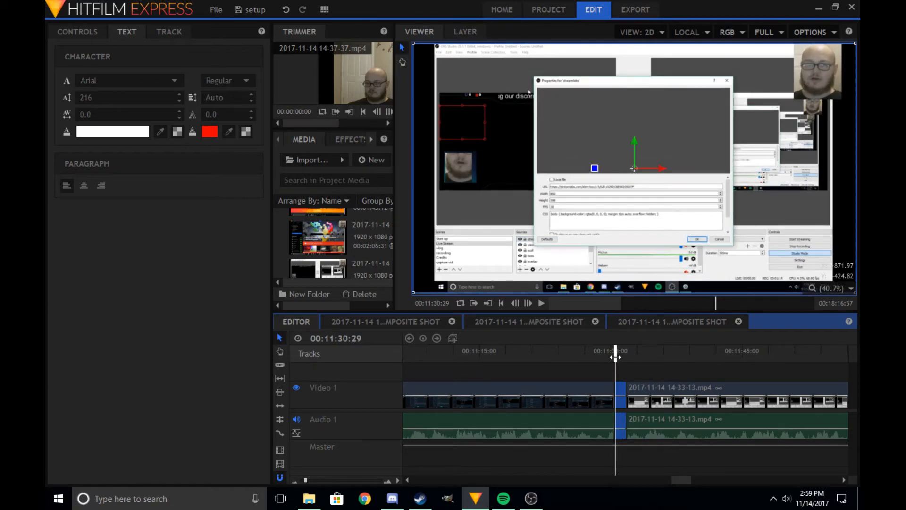
pyautogui.press('space')
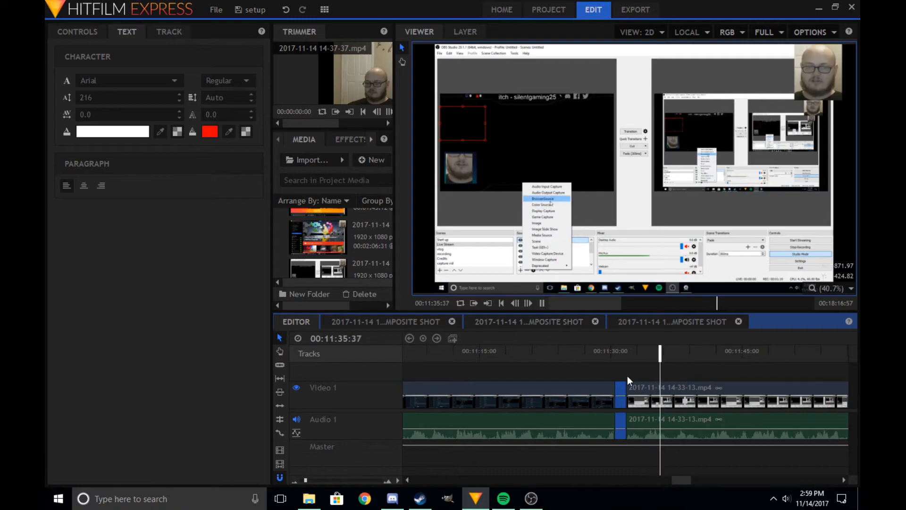
pyautogui.press('space')
pyautogui.moveTo(664, 357)
pyautogui.mouseDown()
pyautogui.moveTo(643, 359)
pyautogui.moveTo(660, 356)
pyautogui.mouseUp()
pyautogui.click(642, 387)
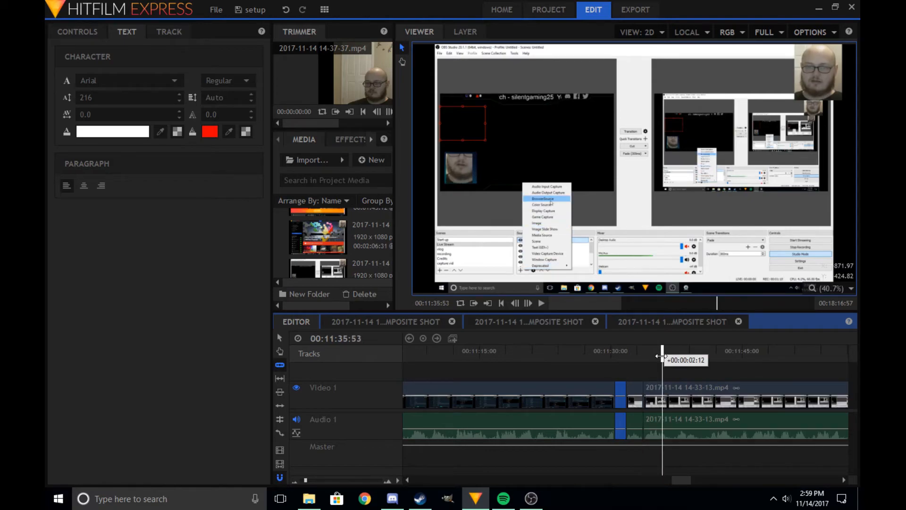
pyautogui.click(663, 396)
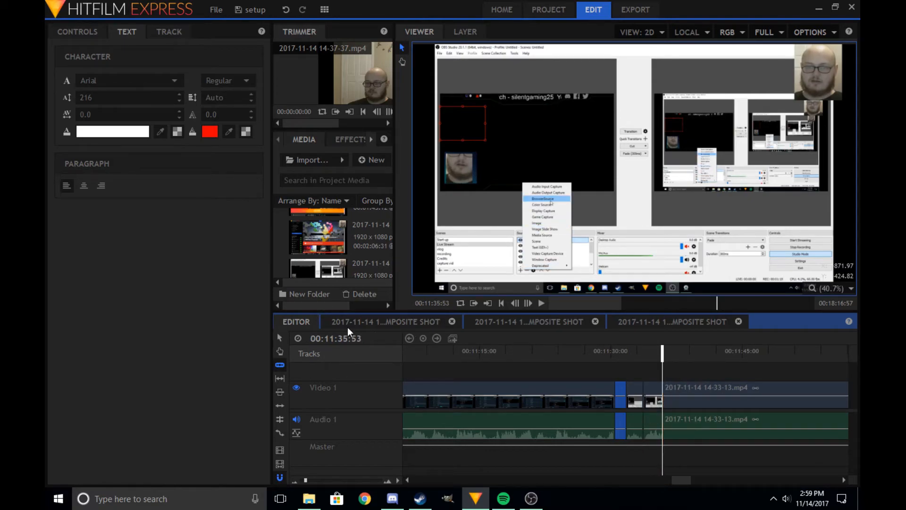
# Close the three open composite shot timelines
pyautogui.click(738, 322)
pyautogui.click(596, 322)
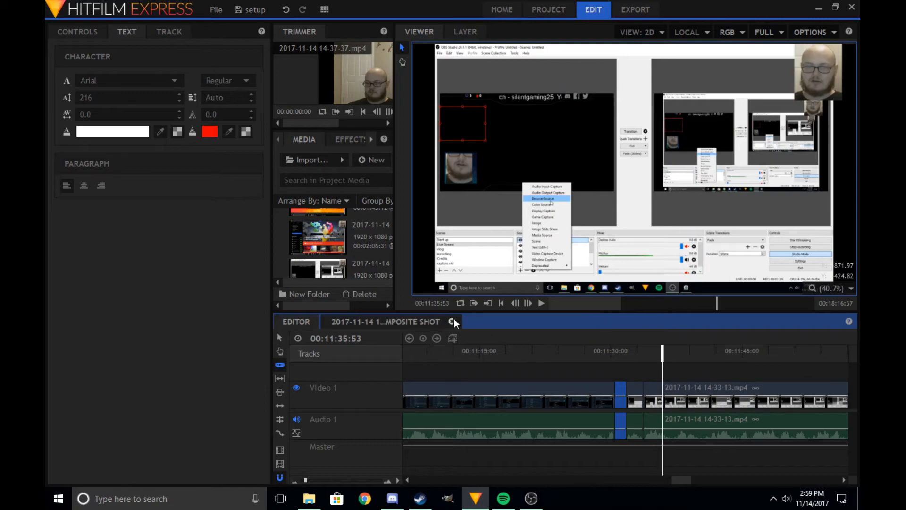
pyautogui.click(452, 322)
# Make a composite shot from the source-menu section between the new cuts and expand its media layer's Transform properties
pyautogui.rightClick(655, 389)
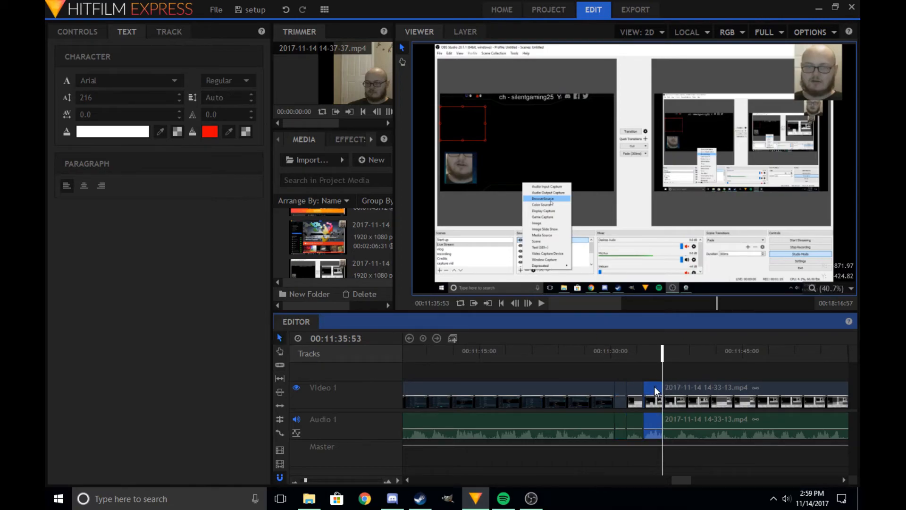
pyautogui.click(675, 291)
pyautogui.click(523, 275)
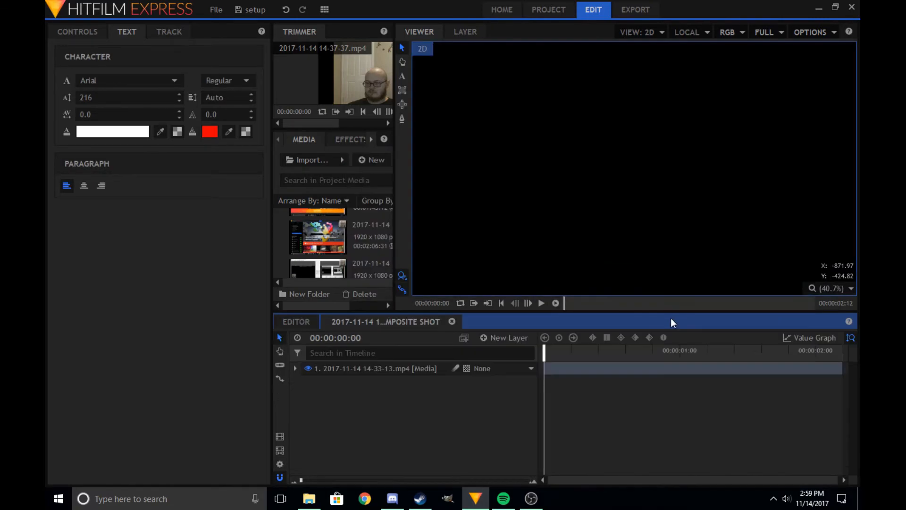
pyautogui.click(296, 368)
pyautogui.click(306, 407)
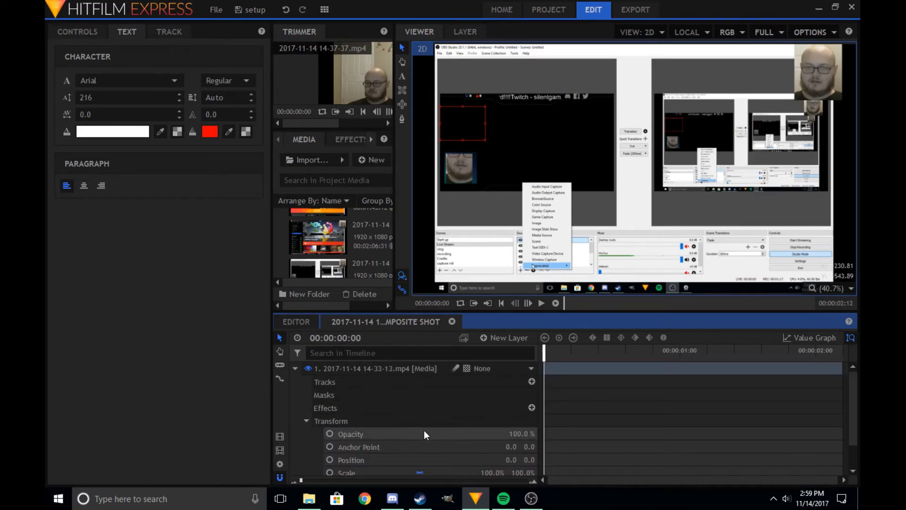
# Keyframe the media layer at 00:00:00:00 with scale 338% and position about 1183.5, 999.3 to zoom in on the source-type menu
pyautogui.scroll(-1, 330, 440)
pyautogui.click(330, 443)
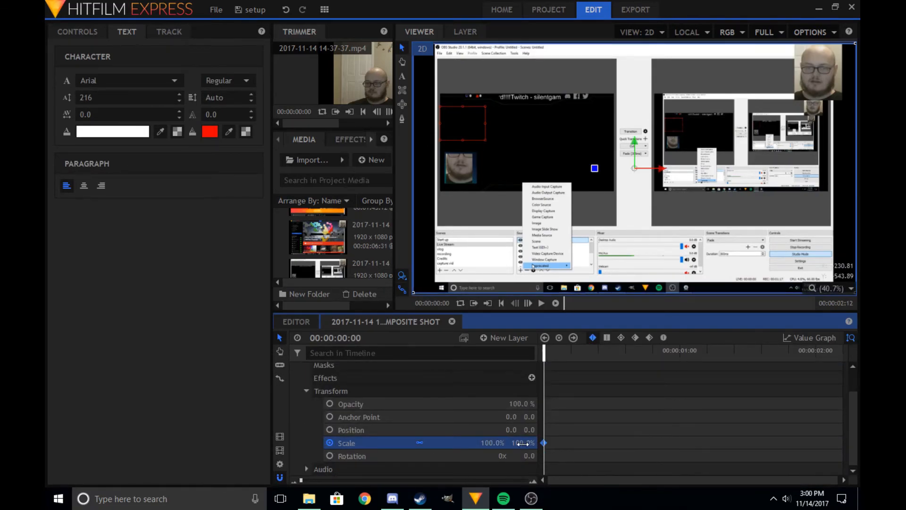
pyautogui.moveTo(523, 444); pyautogui.dragTo(636, 444)
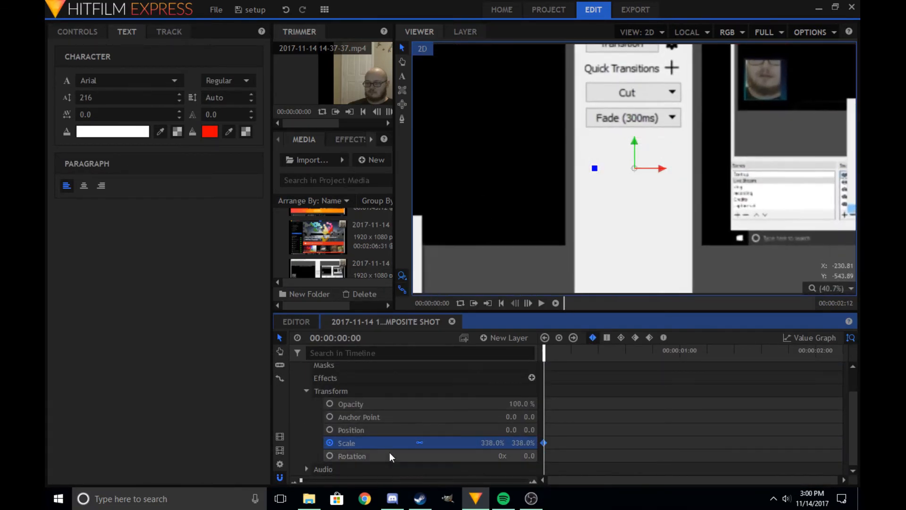
pyautogui.click(329, 430)
pyautogui.moveTo(522, 234); pyautogui.dragTo(773, 13)
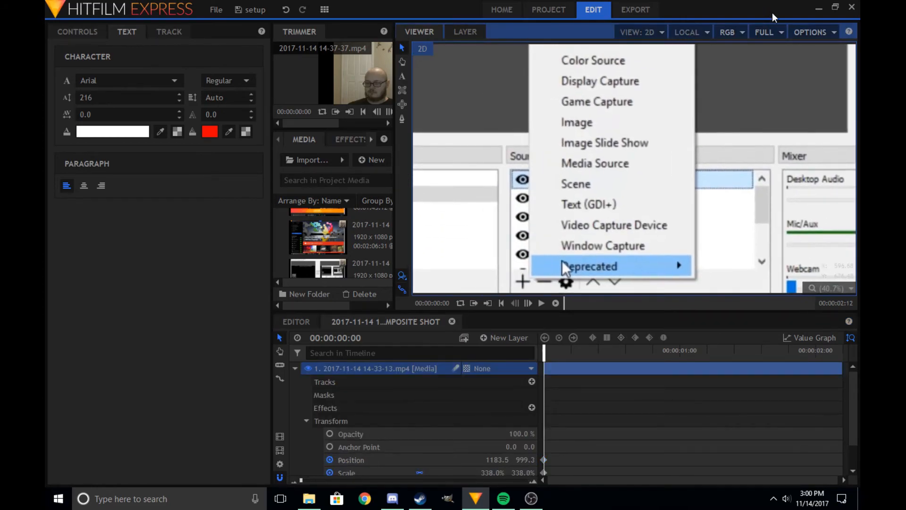
# Add keyframes at 00:00:01:33 with position about 1200.7, 606.5 and scale 426% to follow the pointer up the source-type menu
pyautogui.moveTo(628, 350); pyautogui.dragTo(755, 348)
pyautogui.moveTo(647, 164); pyautogui.dragTo(651, 257)
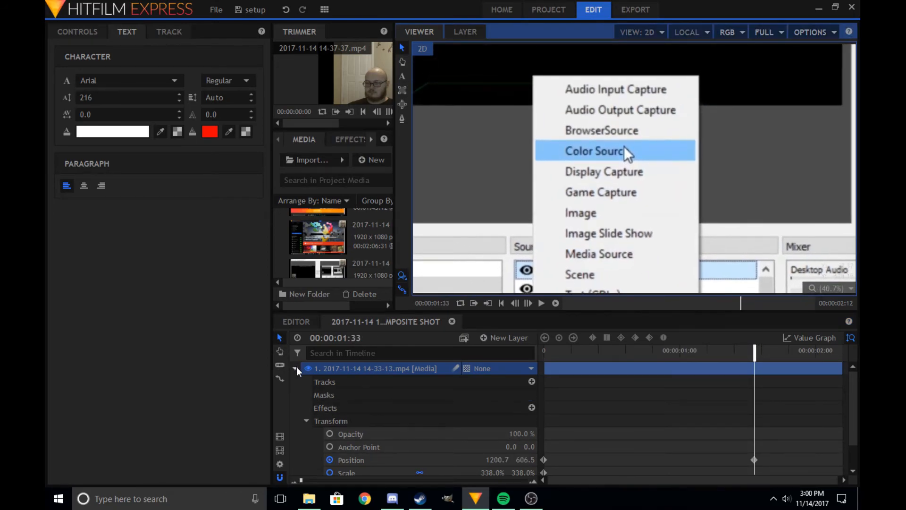
pyautogui.scroll(-2, 427, 439)
pyautogui.moveTo(511, 446); pyautogui.dragTo(521, 444)
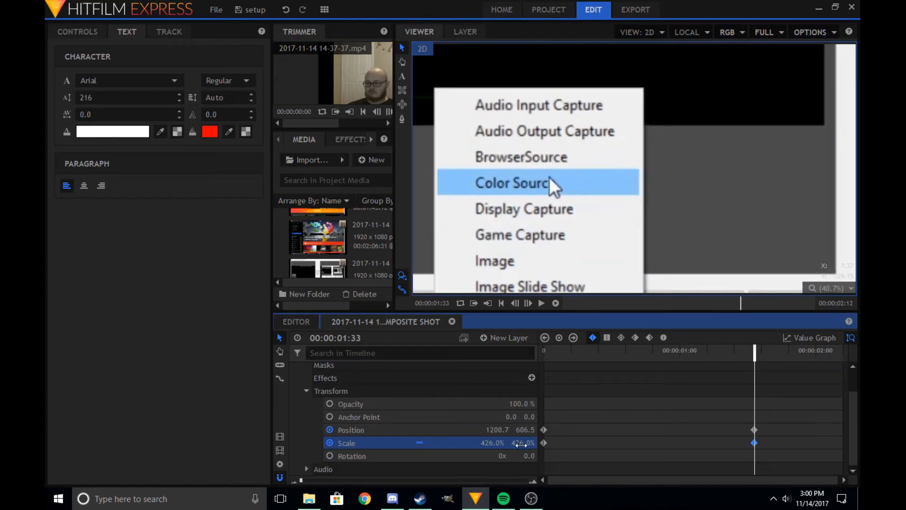
# Play back the editor timeline from just before the new composite shot to review the zoom on the menu
pyautogui.click(296, 322)
pyautogui.moveTo(627, 354); pyautogui.dragTo(603, 358)
pyautogui.press('space')
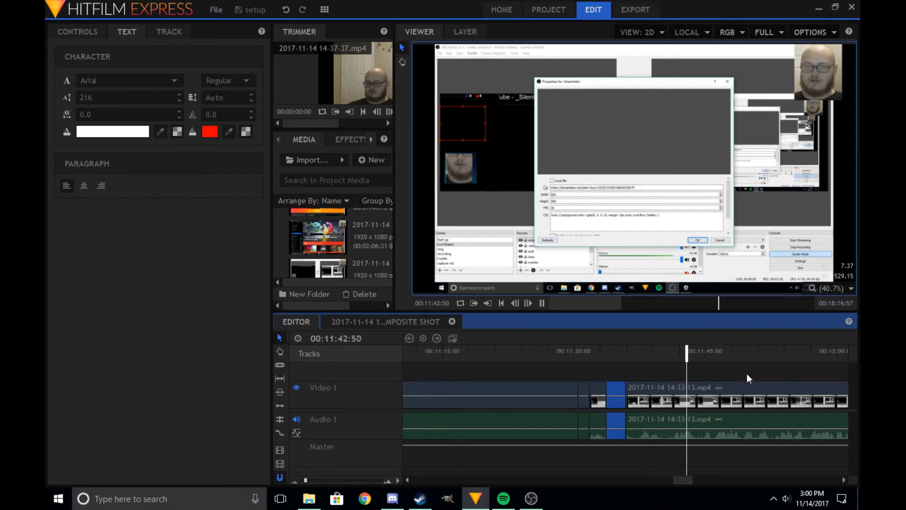
pyautogui.press('space')
# Fit the whole timeline in view and change the workspace layout to one with a larger trimmer and audio meters
pyautogui.press('\\')
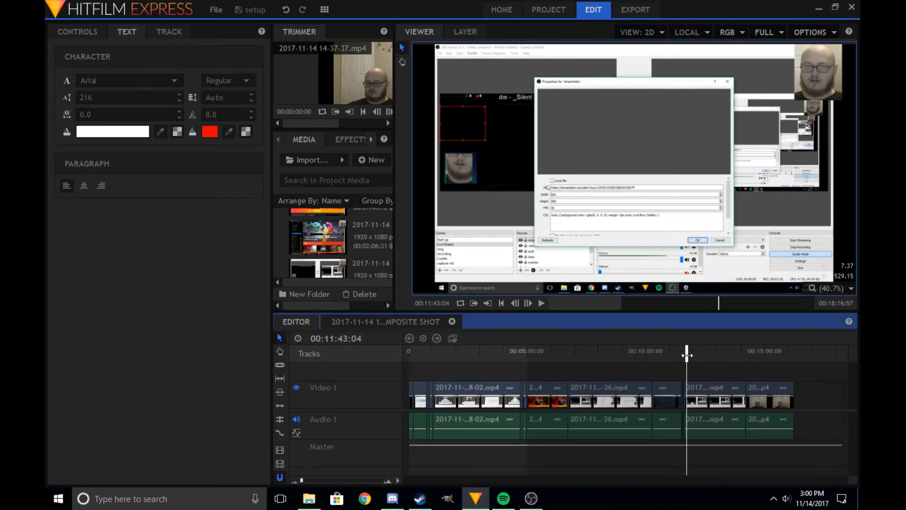
pyautogui.click(325, 10)
pyautogui.click(468, 85)
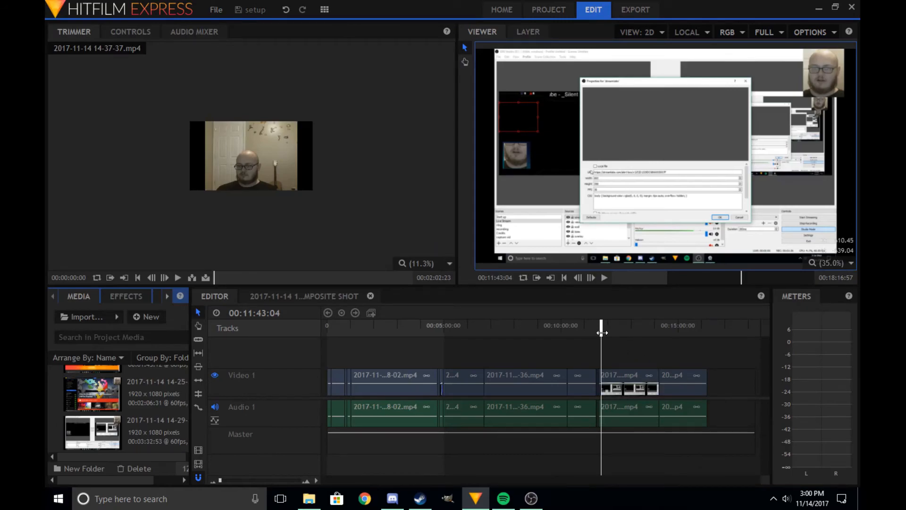
# Play through the closing 14-37-37 clip to find where the recorded OBS window opens its Tools menu
pyautogui.moveTo(627, 331); pyautogui.dragTo(667, 325)
pyautogui.press('space')
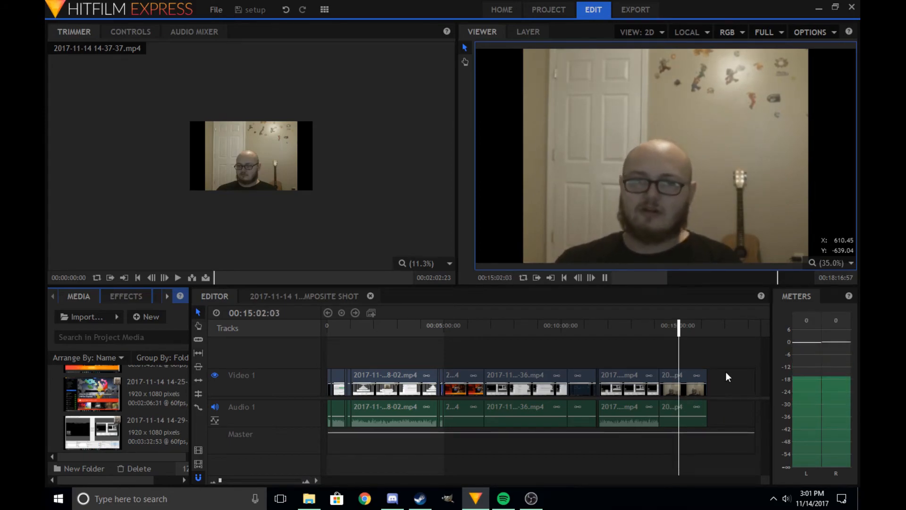
pyautogui.press('space')
pyautogui.press('=')
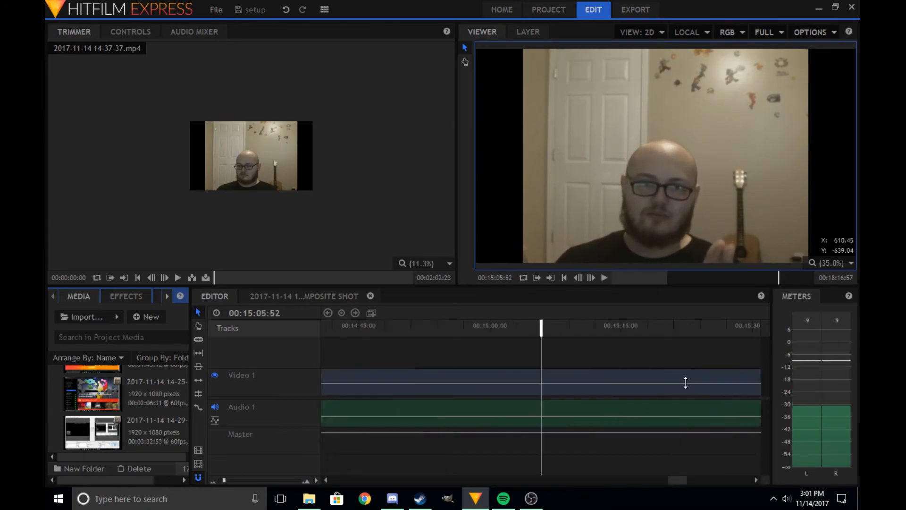
pyautogui.press('space')
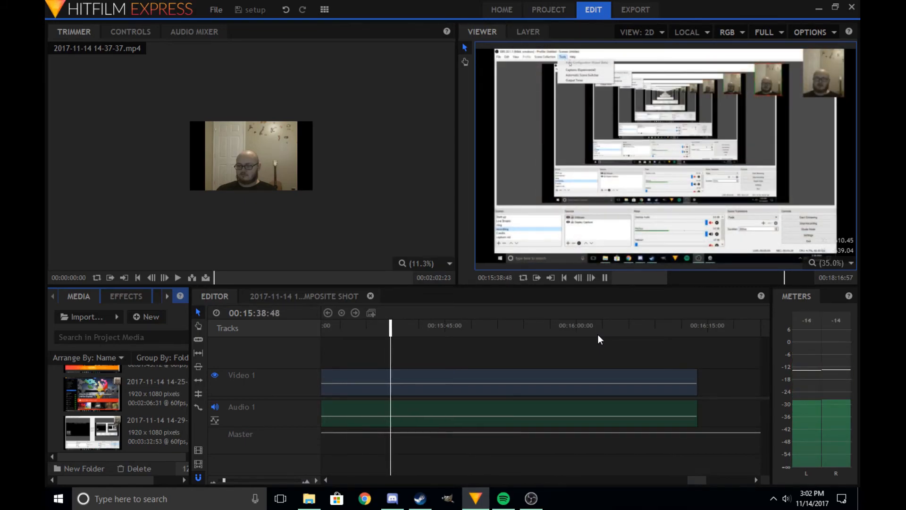
# Slice the 14-37-37 clip at 00:15:43:55 and at 00:15:40:10 to isolate the Tools menu section
pyautogui.press('space')
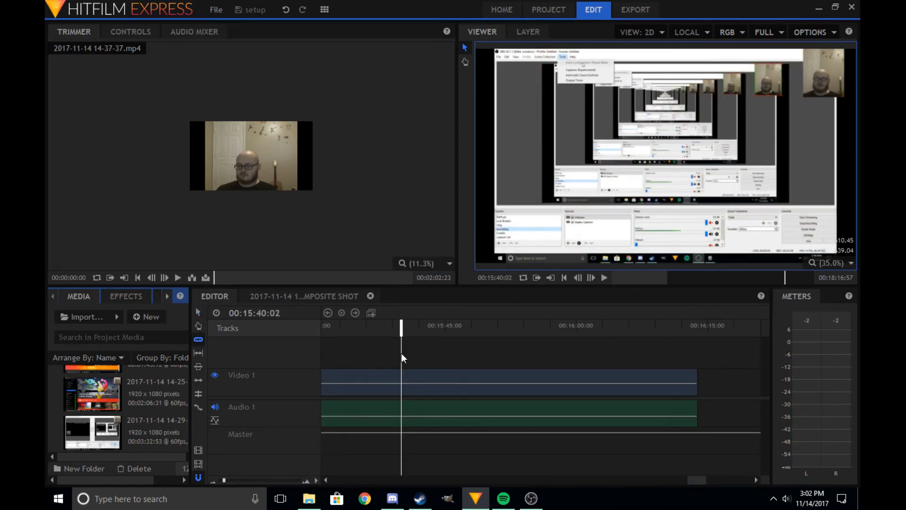
pyautogui.moveTo(400, 332); pyautogui.dragTo(436, 363)
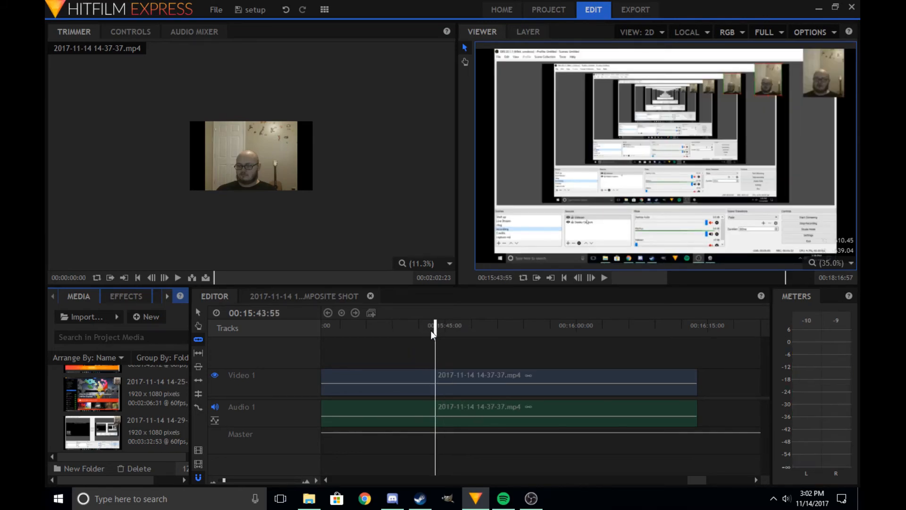
pyautogui.moveTo(404, 334)
pyautogui.mouseDown()
pyautogui.moveTo(373, 329)
pyautogui.moveTo(403, 332)
pyautogui.mouseUp()
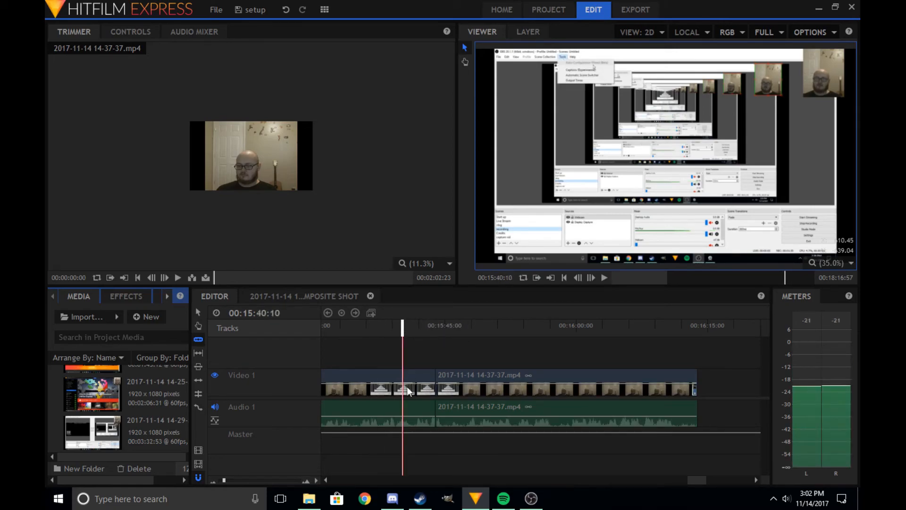
# Make a composite shot from the isolated 14-37-37 Tools menu section and expand its media layer's Transform properties
pyautogui.click(418, 370)
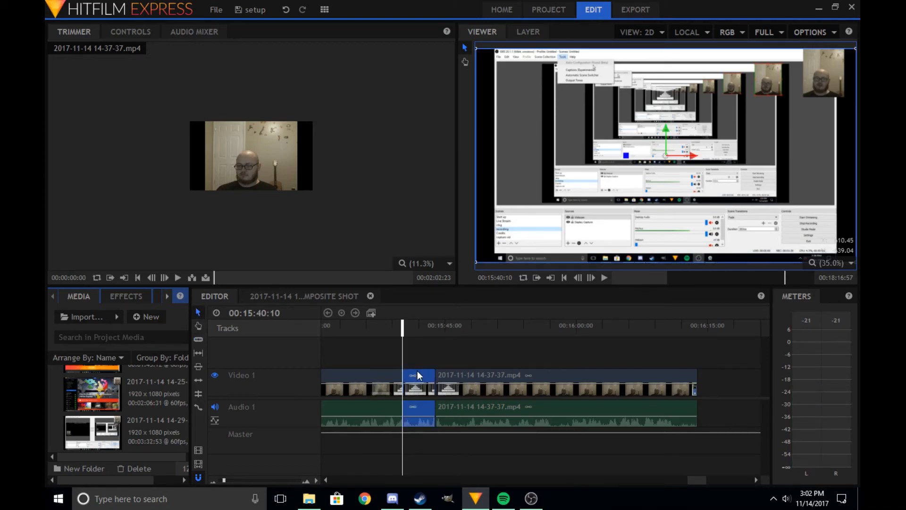
pyautogui.rightClick(418, 370)
pyautogui.click(439, 287)
pyautogui.click(518, 276)
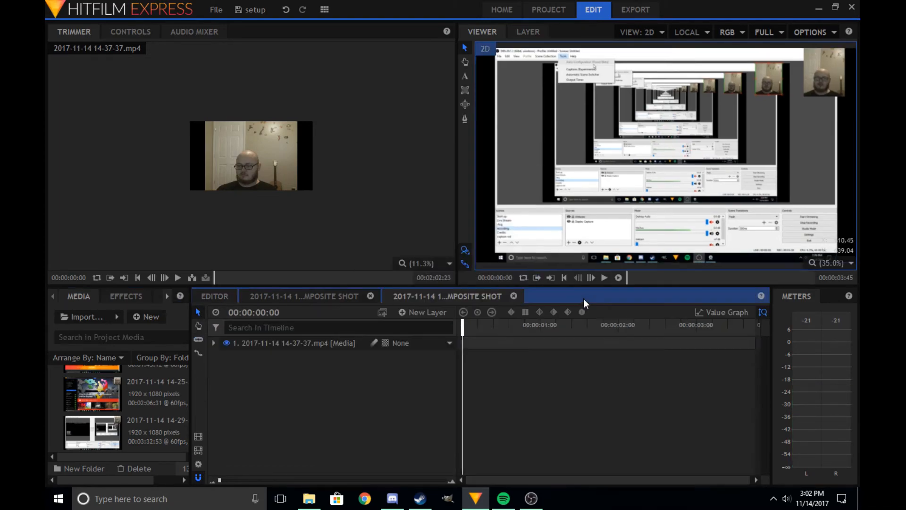
pyautogui.click(213, 343)
pyautogui.click(262, 395)
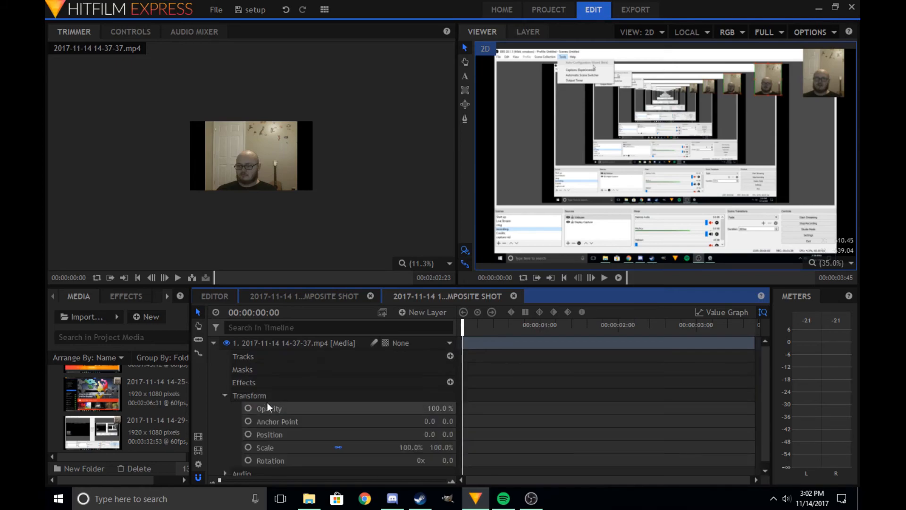
# Scale the 14-37-37 media layer to 473% and keyframe its position at about 1978.6, -2095.0, framing the Tools menu
pyautogui.click(266, 447)
pyautogui.moveTo(411, 447); pyautogui.dragTo(437, 449)
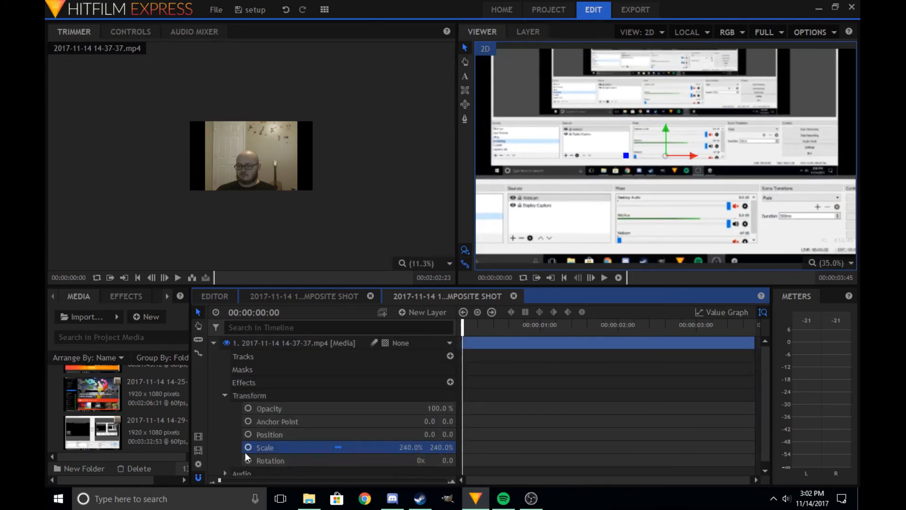
pyautogui.click(247, 434)
pyautogui.moveTo(561, 160); pyautogui.dragTo(740, 374)
pyautogui.moveTo(411, 448); pyautogui.dragTo(520, 447)
pyautogui.moveTo(569, 186); pyautogui.dragTo(746, 371)
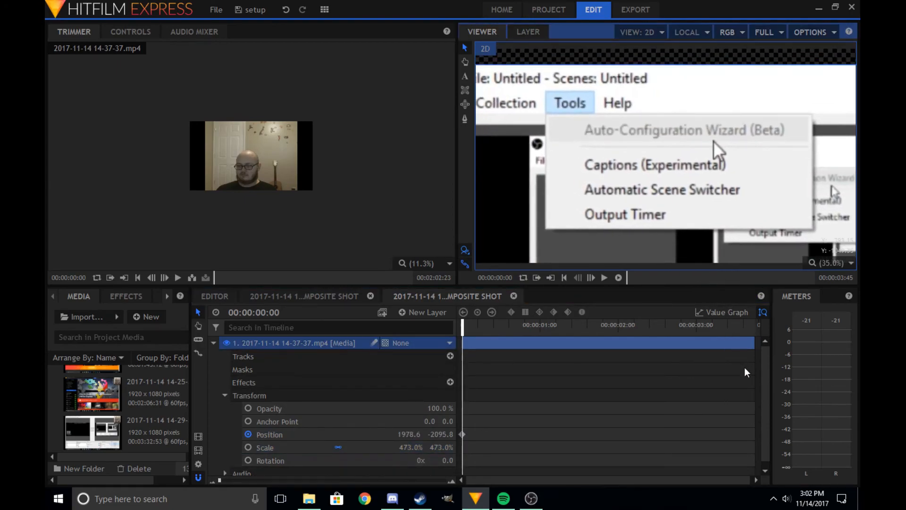
# Play back the Tools menu zoom in the editor timeline from 00:15:40:10 and return the playhead to about 00:11:48:05
pyautogui.click(215, 296)
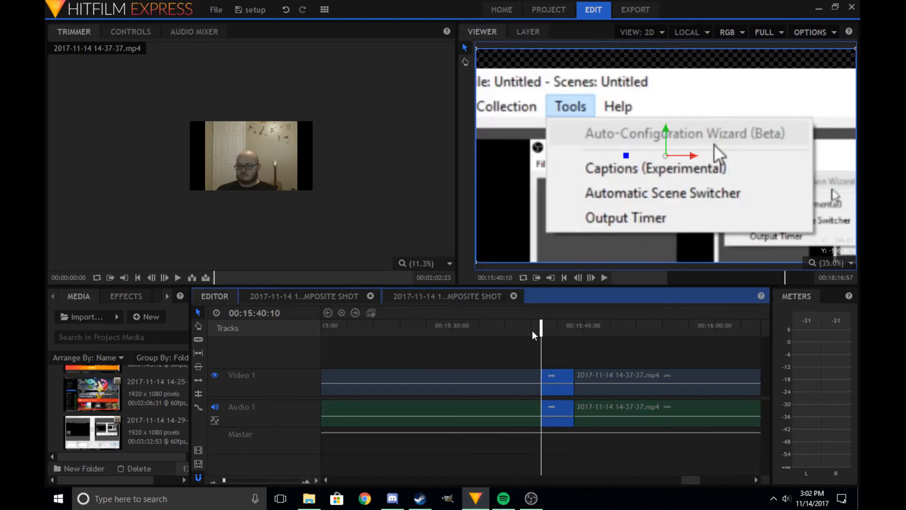
pyautogui.press('space')
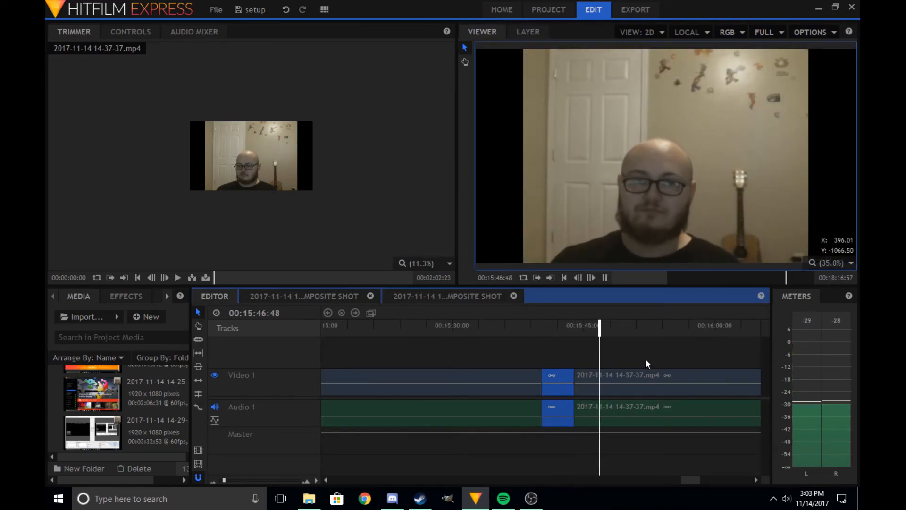
pyautogui.press('space')
pyautogui.scroll(-5, 646, 359)
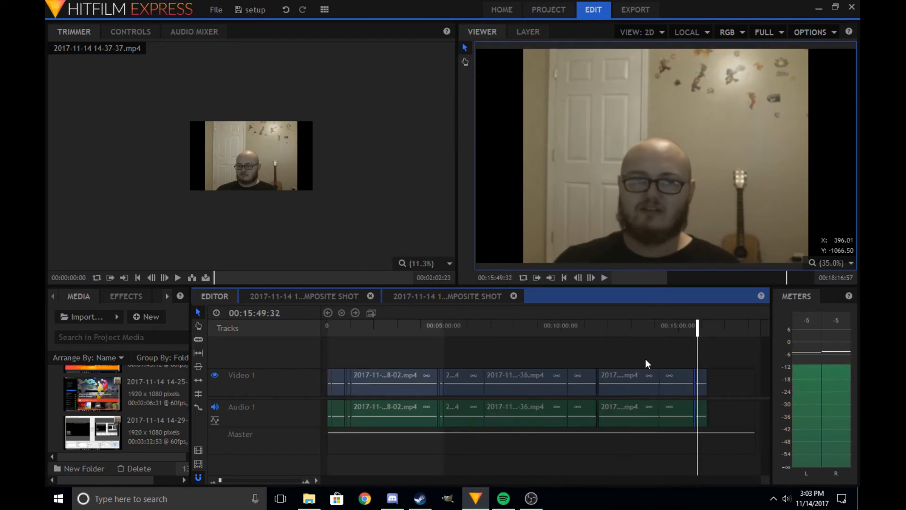
pyautogui.click(602, 354)
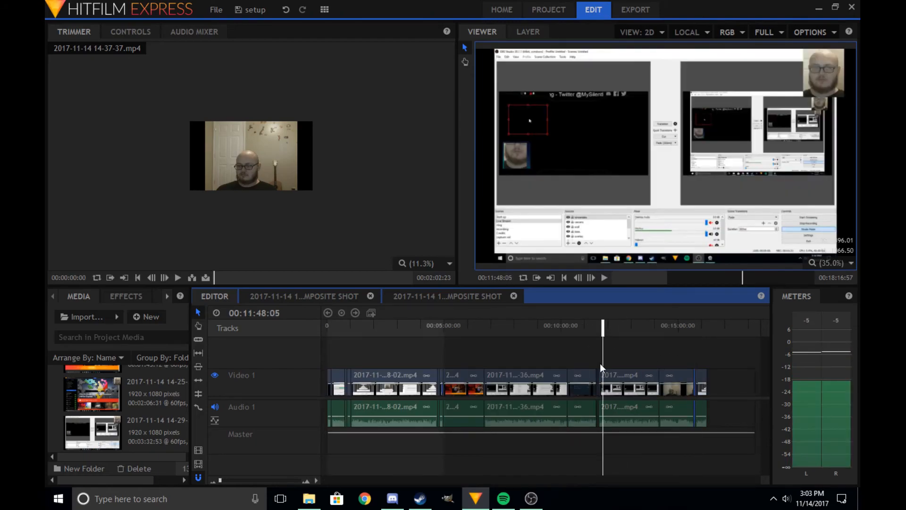
# Play back the browser source section around 00:11:44 and move the playhead to about 00:11:35:58, just past the composite shot
pyautogui.moveTo(597, 327); pyautogui.dragTo(594, 328)
pyautogui.press('space')
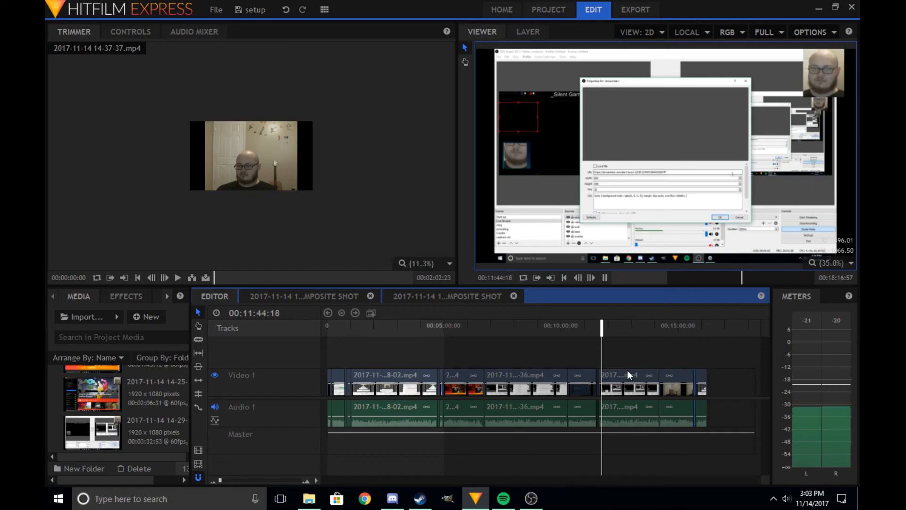
pyautogui.press('space')
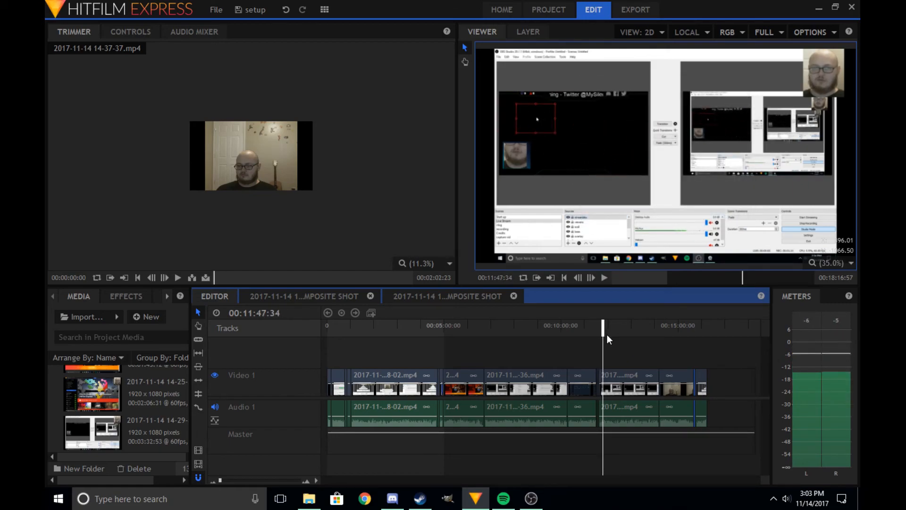
pyautogui.moveTo(597, 324); pyautogui.dragTo(596, 324)
pyautogui.scroll(5, 599, 391)
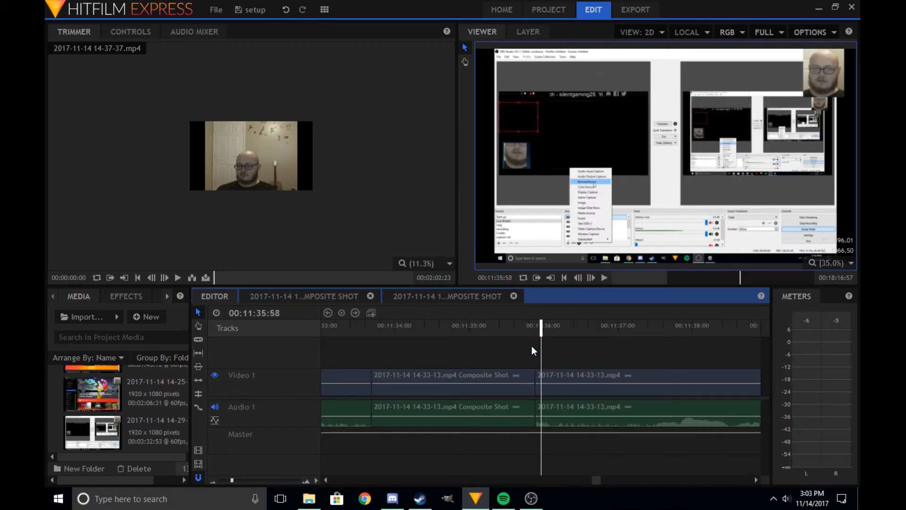
# Open the 14-33-13 composite shot, check the 14-37-37 one, and close both composite shot timelines
pyautogui.doubleClick(483, 377)
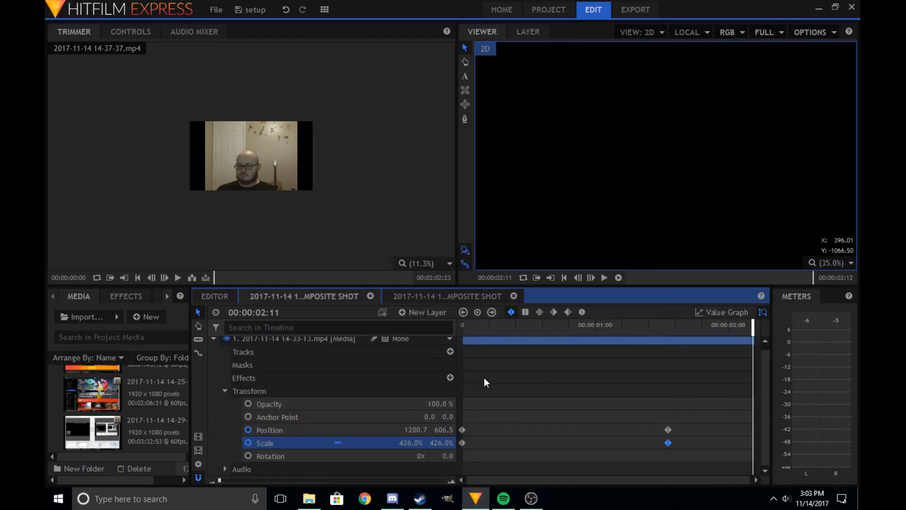
pyautogui.click(449, 296)
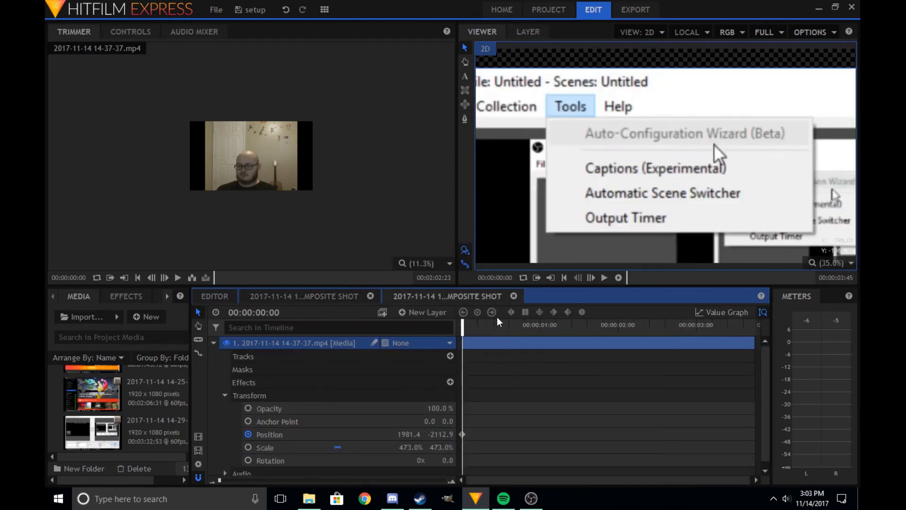
pyautogui.click(514, 296)
pyautogui.click(370, 296)
pyautogui.moveTo(533, 333); pyautogui.dragTo(581, 388)
pyautogui.scroll(-2, 580, 389)
pyautogui.click(378, 373)
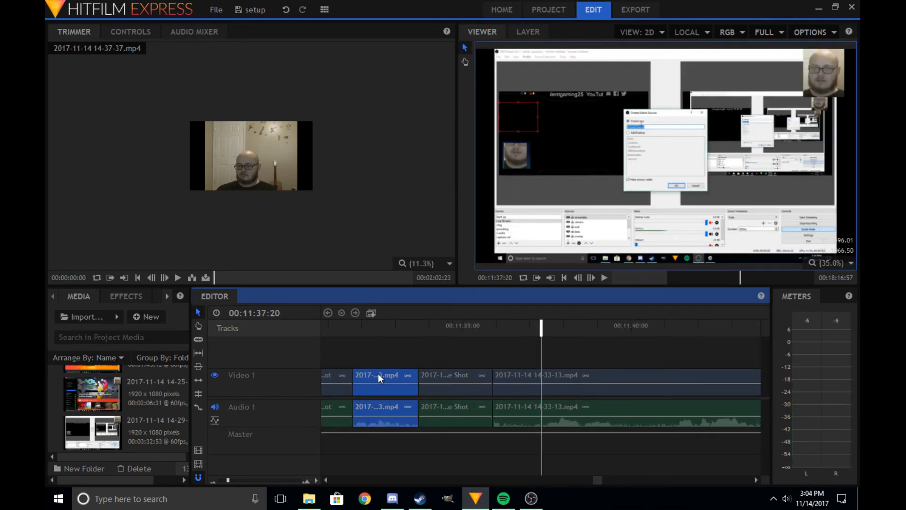
pyautogui.scroll(-5, 590, 359)
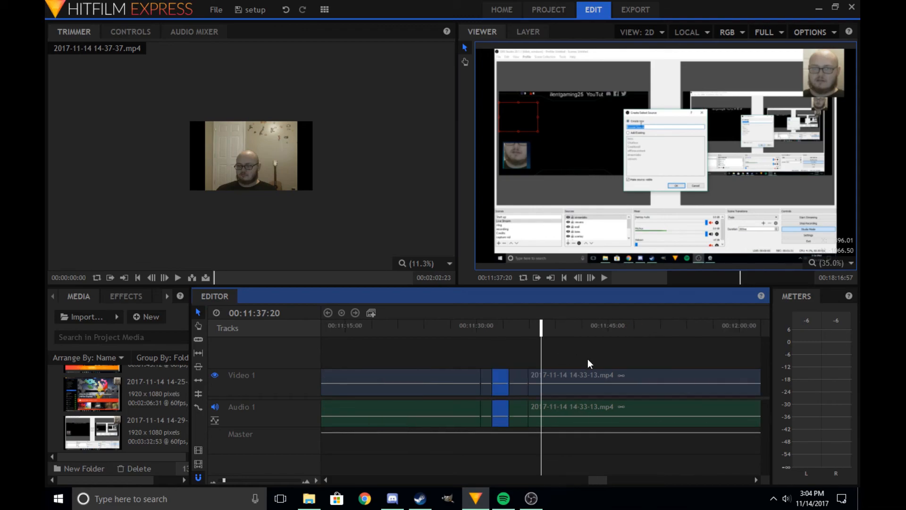
# Import Reminderguy.png from the YouTube Art > Video probs folder and preview it
pyautogui.click(69, 319)
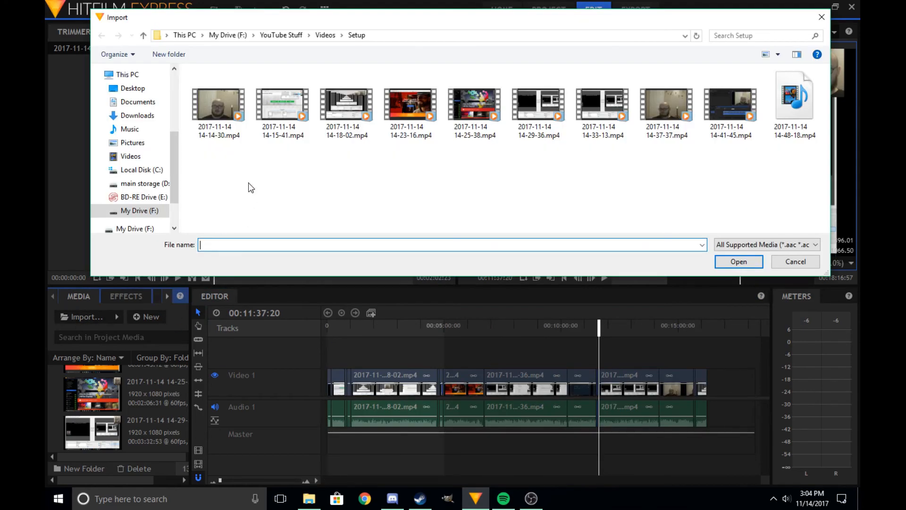
pyautogui.click(264, 35)
pyautogui.doubleClick(240, 134)
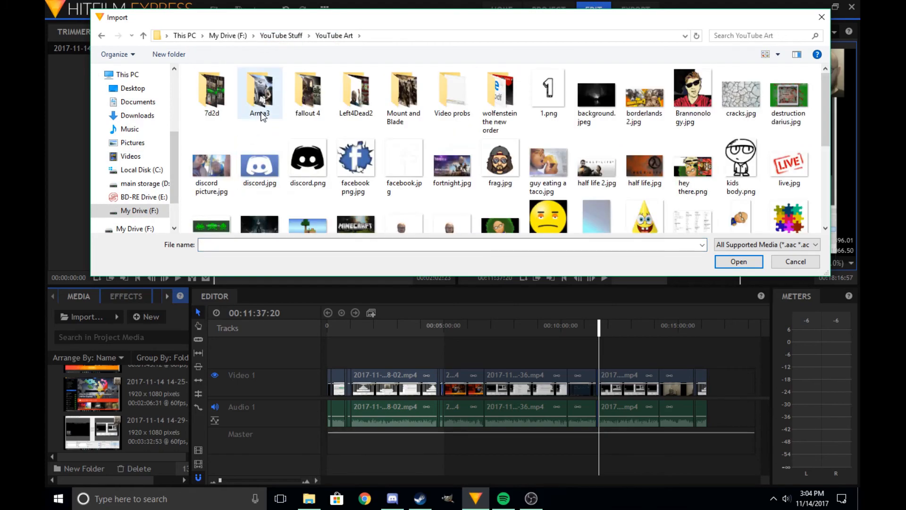
pyautogui.doubleClick(452, 93)
pyautogui.click(247, 89)
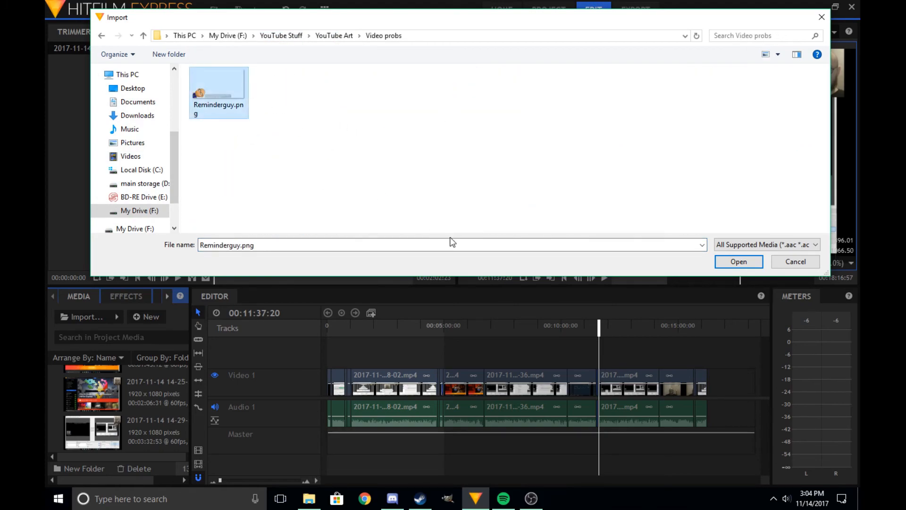
pyautogui.click(739, 262)
pyautogui.click(156, 439)
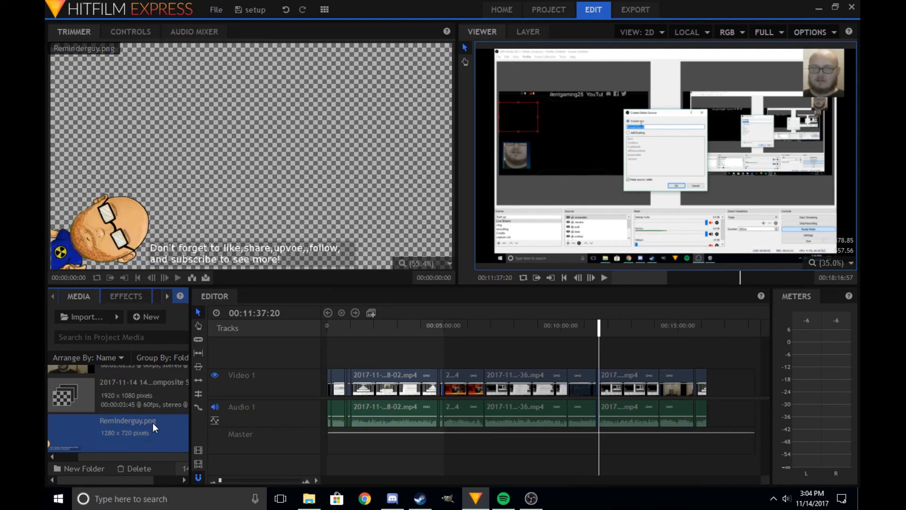
# Browse My Drive (F:) in File Explorer for pop-up images, checking YouTube Art and the Pictures > Video pop ups folder
pyautogui.click(309, 498)
pyautogui.click(258, 37)
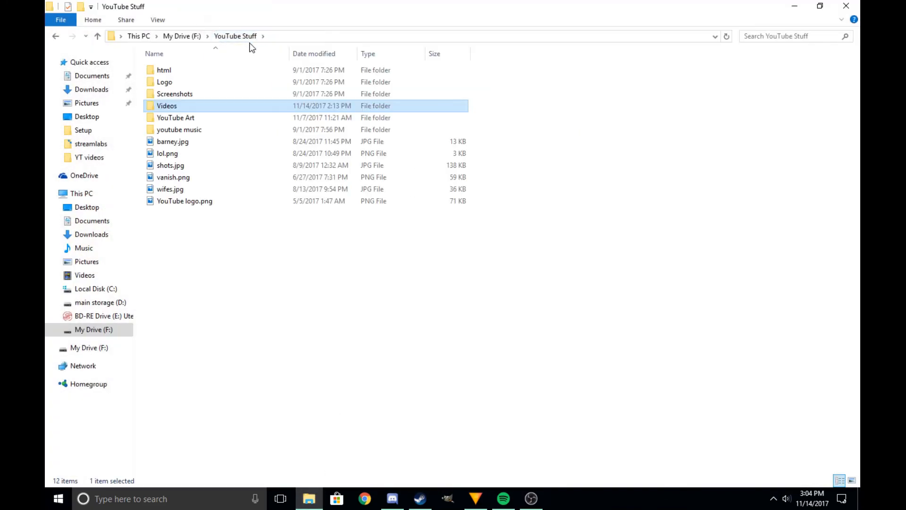
pyautogui.doubleClick(207, 118)
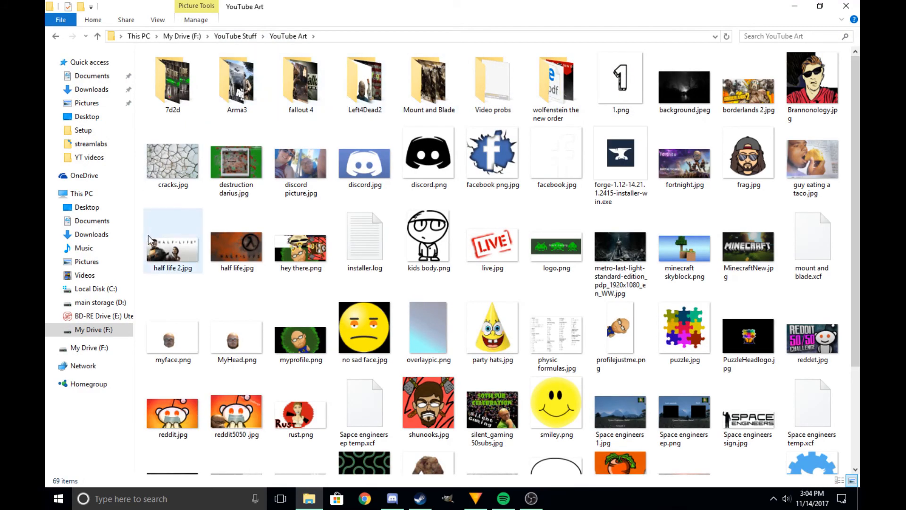
pyautogui.click(243, 36)
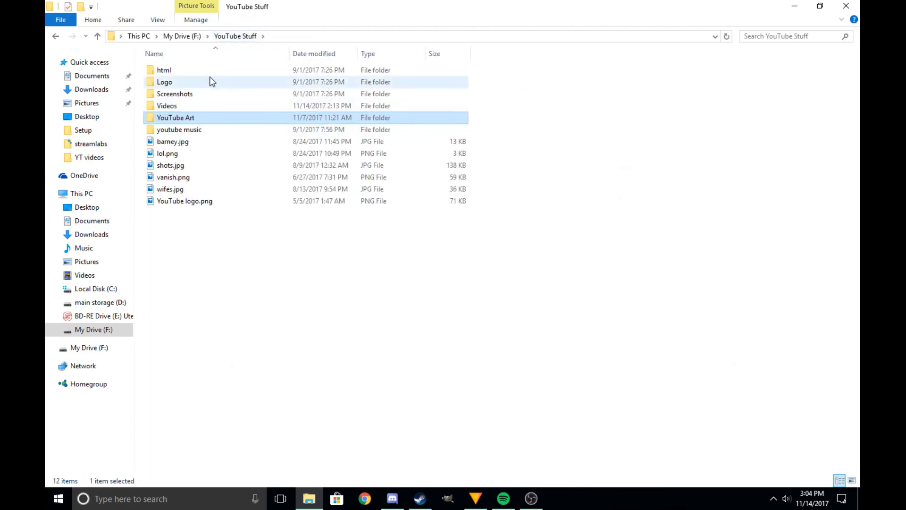
pyautogui.hotkey('alt', 'Up')
pyautogui.doubleClick(185, 202)
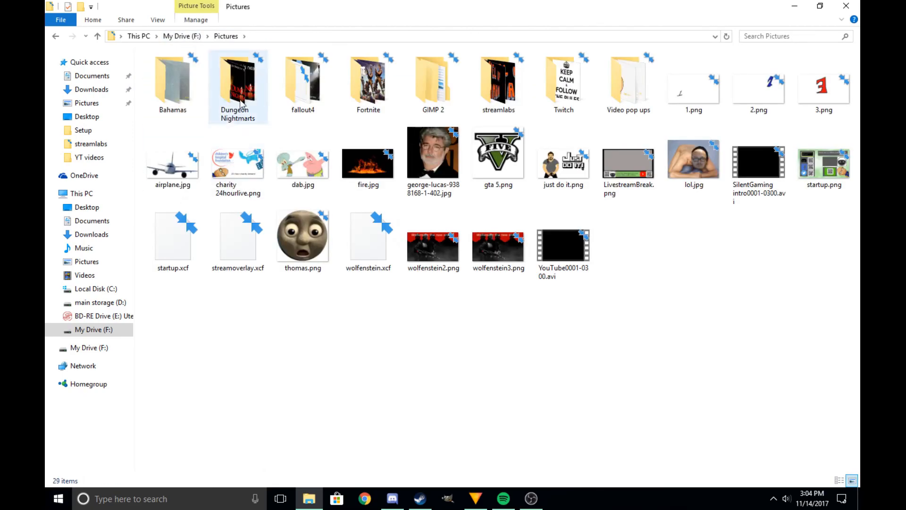
pyautogui.doubleClick(636, 83)
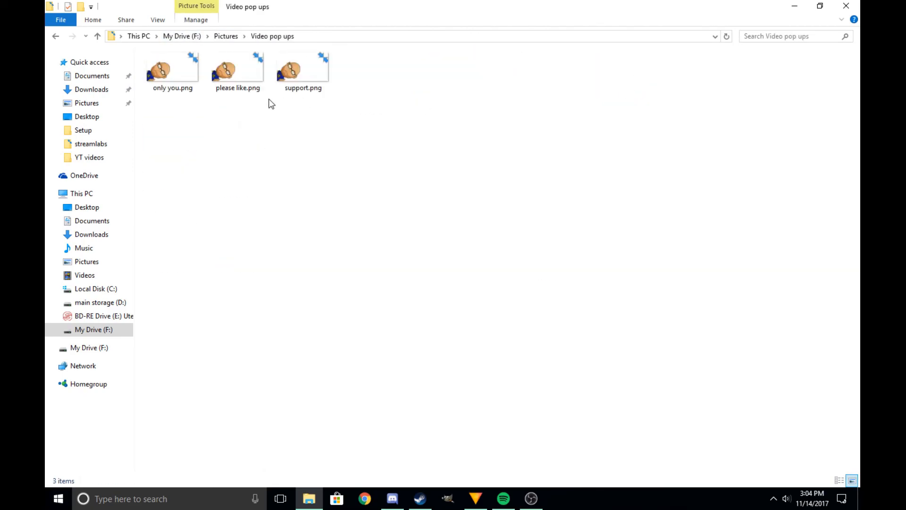
pyautogui.click(235, 80)
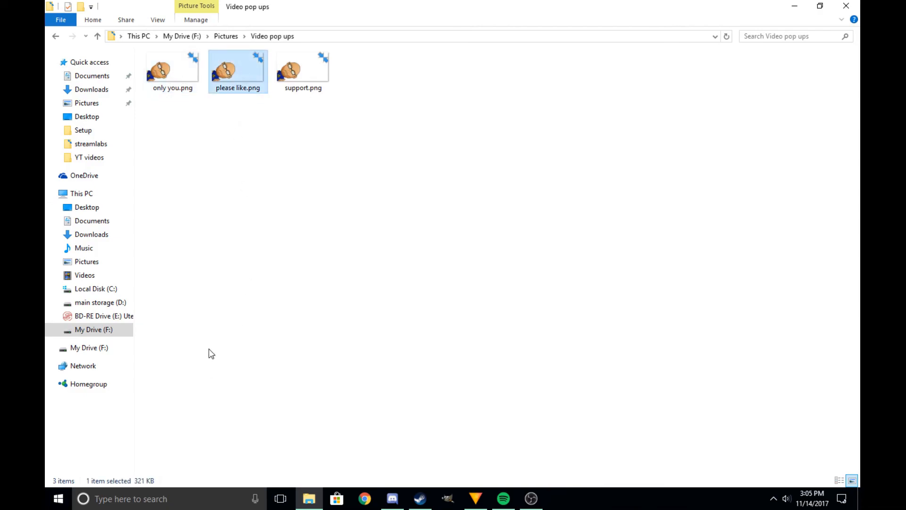
pyautogui.click(467, 493)
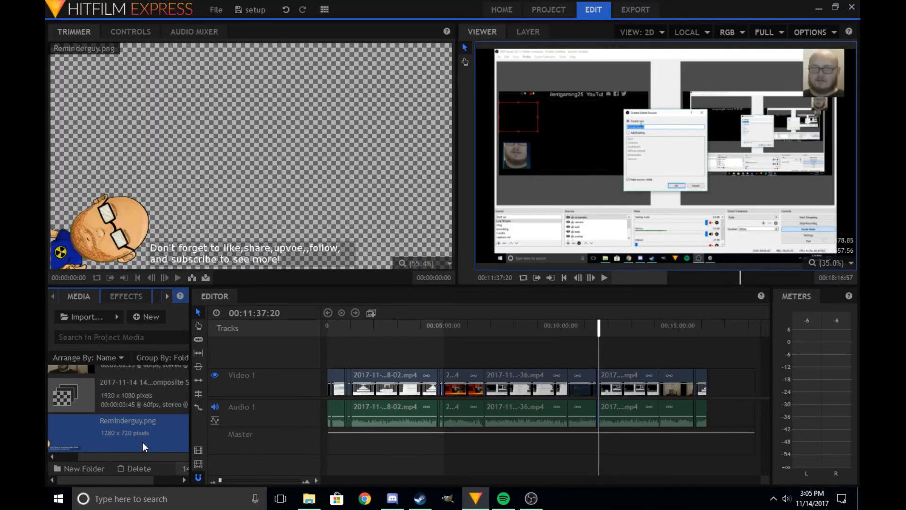
# Delete Reminderguy.png from the project media and import please like.png and support.png from Pictures > Video pop ups
pyautogui.press('Delete')
pyautogui.click(71, 321)
pyautogui.click(284, 35)
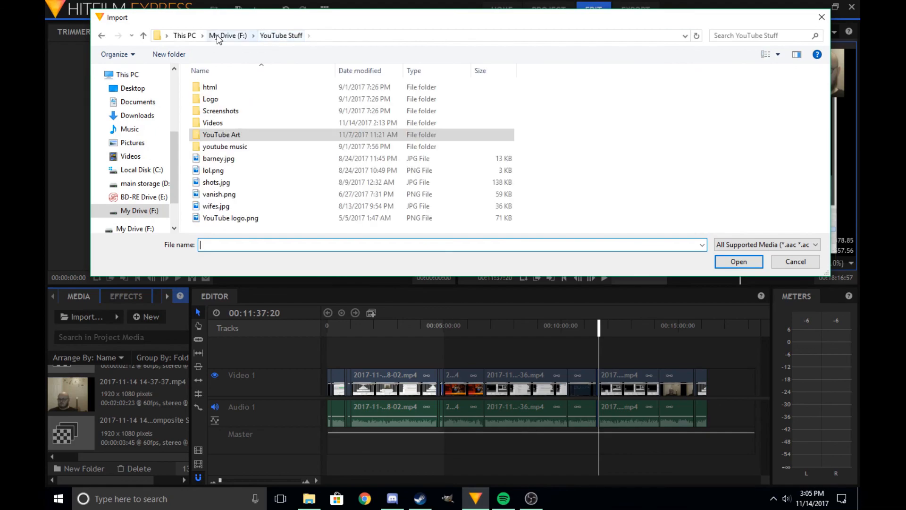
pyautogui.click(228, 35)
pyautogui.scroll(2, 219, 149)
pyautogui.doubleClick(228, 143)
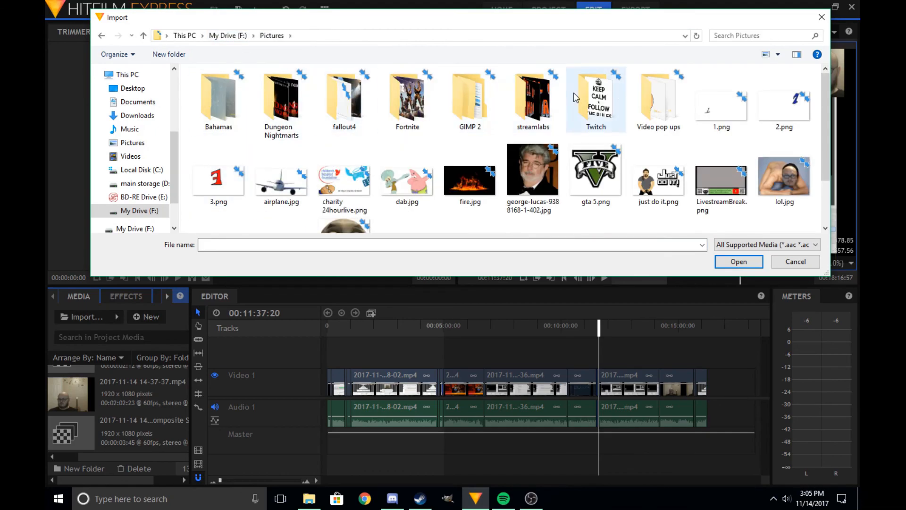
pyautogui.doubleClick(639, 91)
pyautogui.moveTo(294, 142); pyautogui.dragTo(370, 83)
pyautogui.click(727, 262)
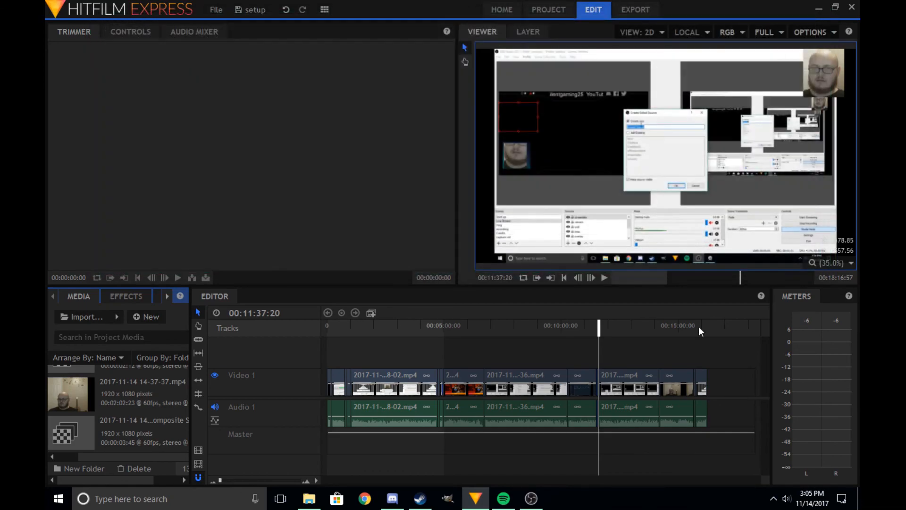
# Try please like.png as an overlay above the 14-18-02 clip at 00:01:16:19, and delete it from the timeline
pyautogui.moveTo(600, 330); pyautogui.dragTo(352, 339)
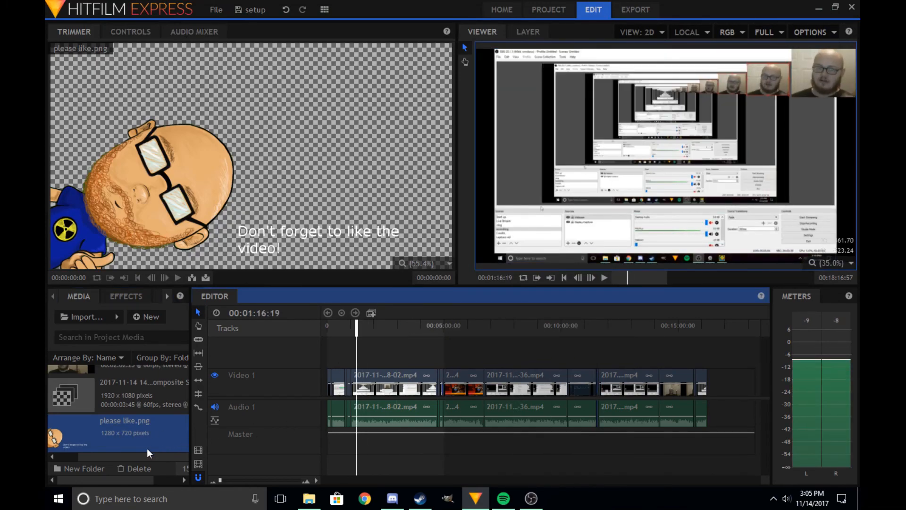
pyautogui.moveTo(144, 444); pyautogui.dragTo(359, 355)
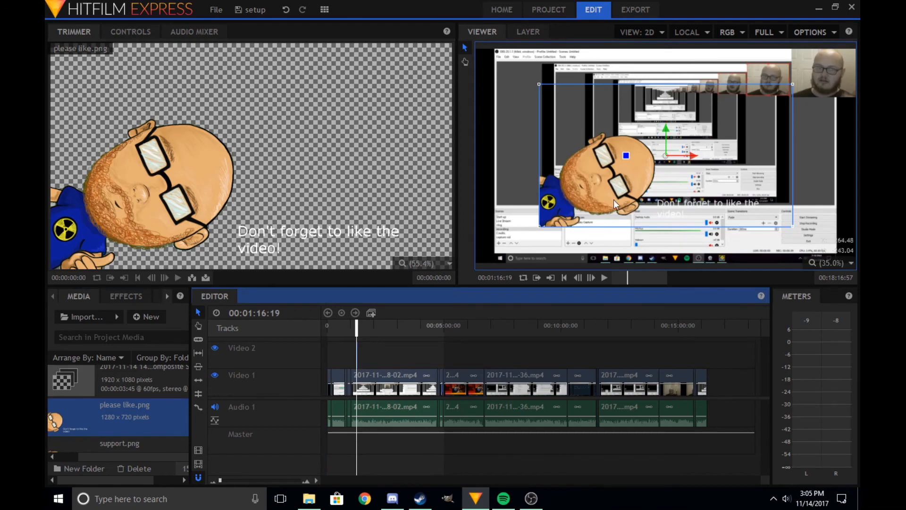
pyautogui.click(614, 200)
pyautogui.moveTo(602, 251); pyautogui.dragTo(556, 162)
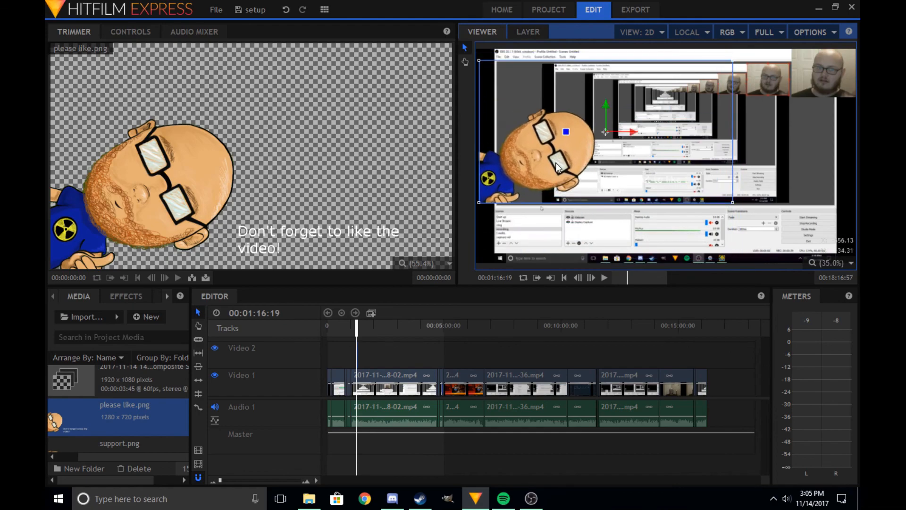
pyautogui.press('space')
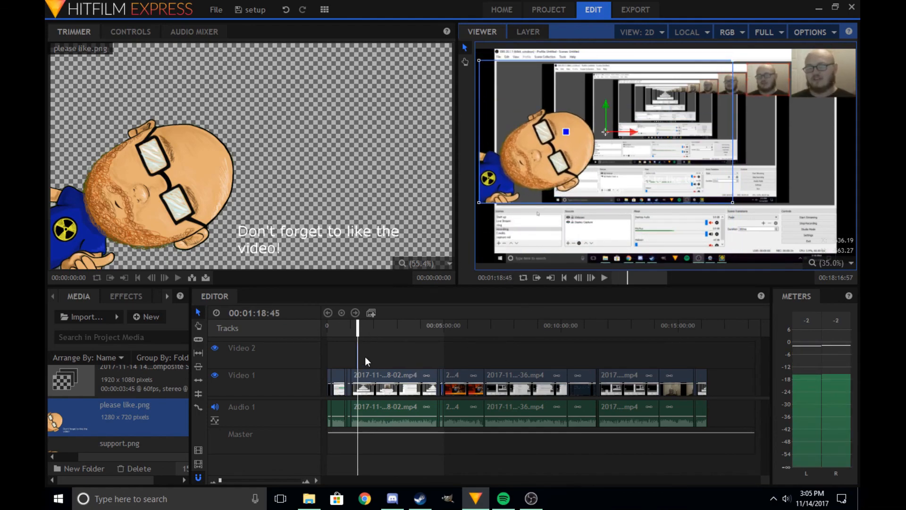
pyautogui.scroll(5, 366, 358)
pyautogui.click(484, 354)
pyautogui.press('Delete')
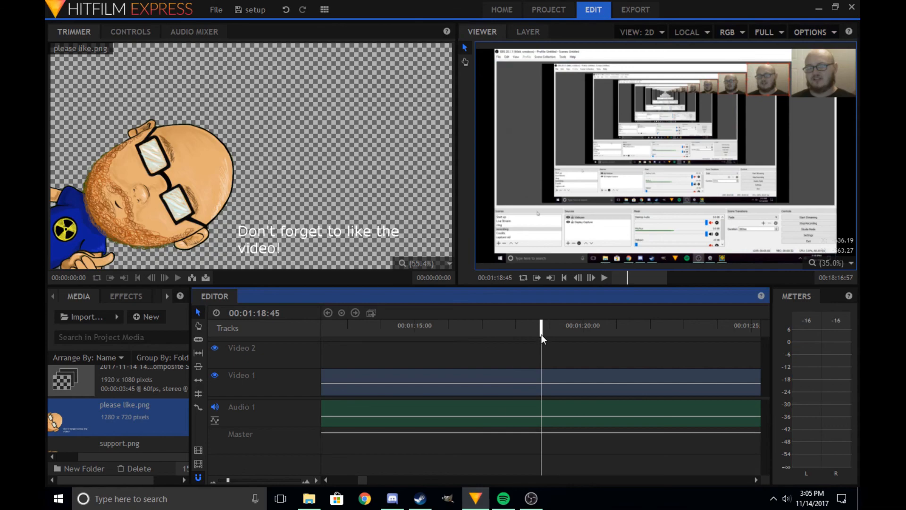
# Place please like.png on Video 2 about 4 seconds into the opening 14-14-30 clip and play up to it
pyautogui.moveTo(541, 329); pyautogui.dragTo(429, 329)
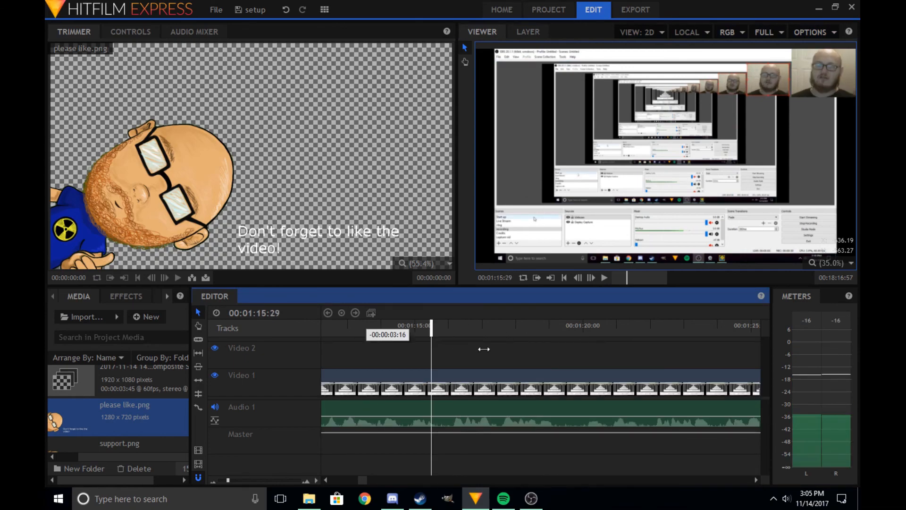
pyautogui.scroll(-5, 483, 352)
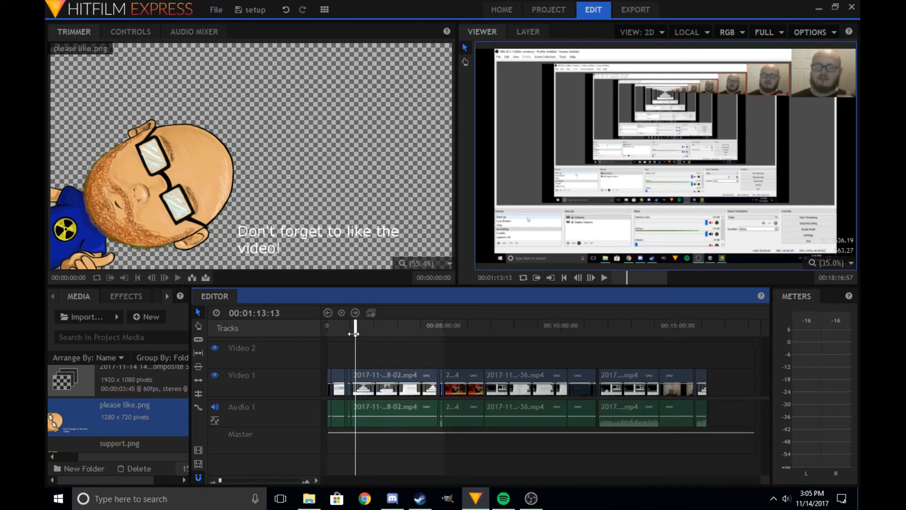
pyautogui.moveTo(354, 333); pyautogui.dragTo(316, 328)
pyautogui.scroll(5, 345, 369)
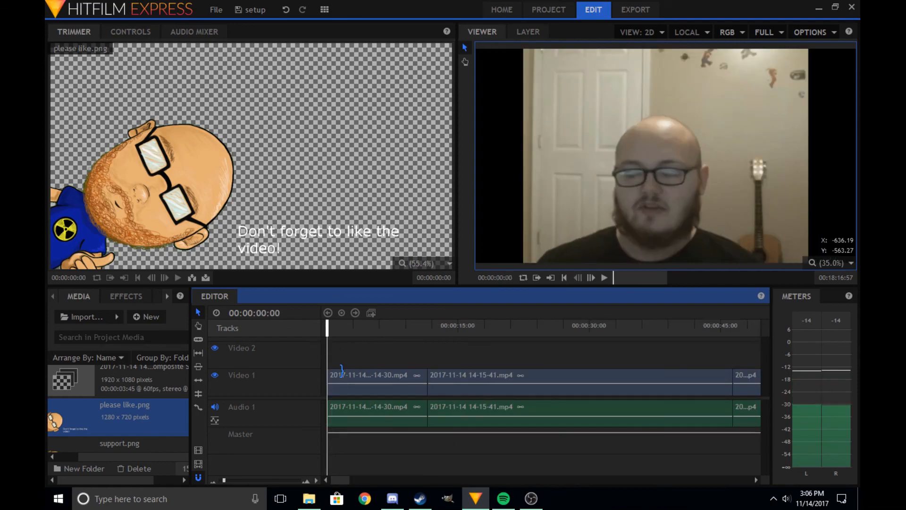
pyautogui.moveTo(154, 420); pyautogui.dragTo(359, 335)
pyautogui.press('space')
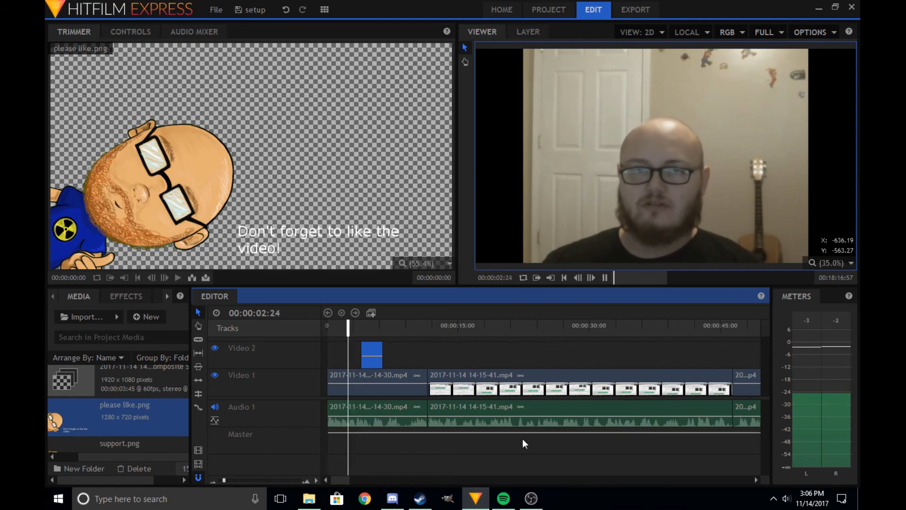
pyautogui.press('space')
# Undo the accidental move of the webcam clip, move the please like.png overlay to the frame's lower-left corner and play it back
pyautogui.moveTo(615, 189); pyautogui.dragTo(576, 210)
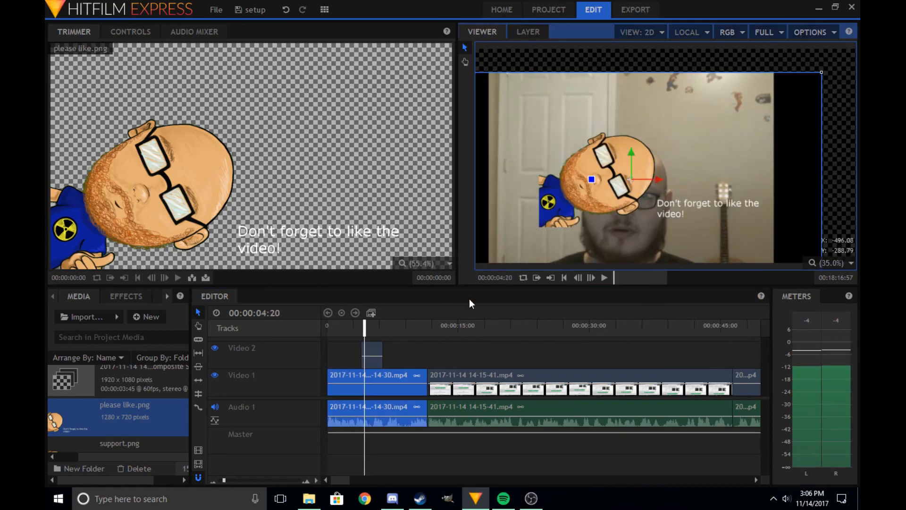
pyautogui.hotkey('ctrl', 'z')
pyautogui.click(371, 351)
pyautogui.moveTo(609, 169); pyautogui.dragTo(585, 208)
pyautogui.press('space')
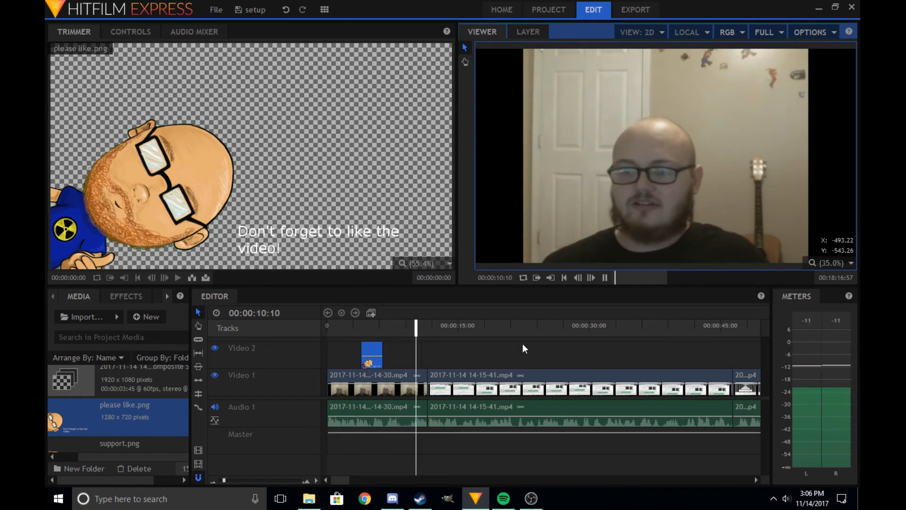
pyautogui.press('space')
# Place support.png on Video 2 at 00:05:20:46, move it to the upper-left of the frame and play it back
pyautogui.scroll(-8, 498, 370)
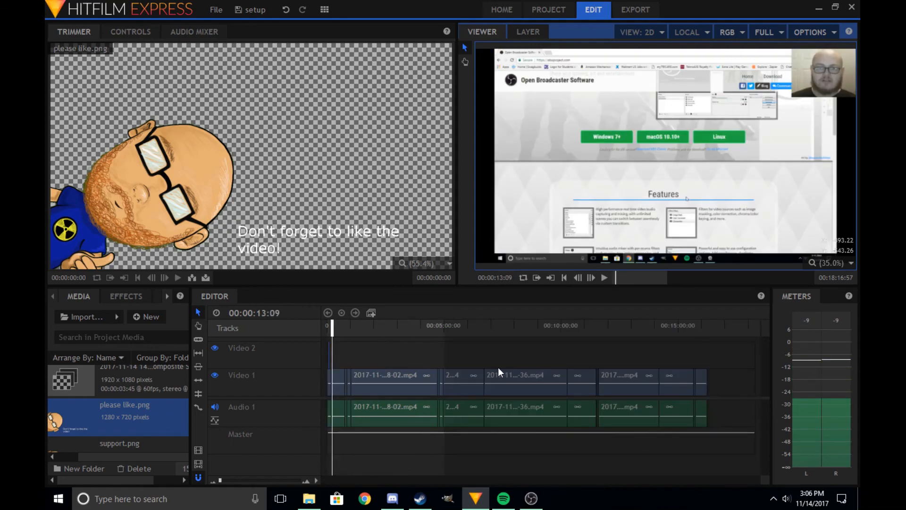
pyautogui.moveTo(332, 329); pyautogui.dragTo(454, 340)
pyautogui.scroll(5, 459, 369)
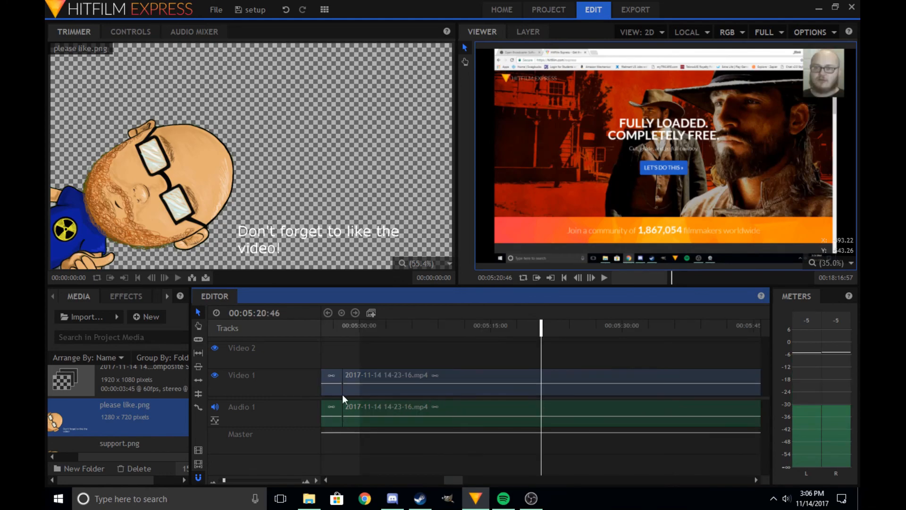
pyautogui.scroll(-1, 146, 415)
pyautogui.moveTo(118, 427); pyautogui.dragTo(547, 353)
pyautogui.moveTo(553, 224); pyautogui.dragTo(544, 101)
pyautogui.press('space')
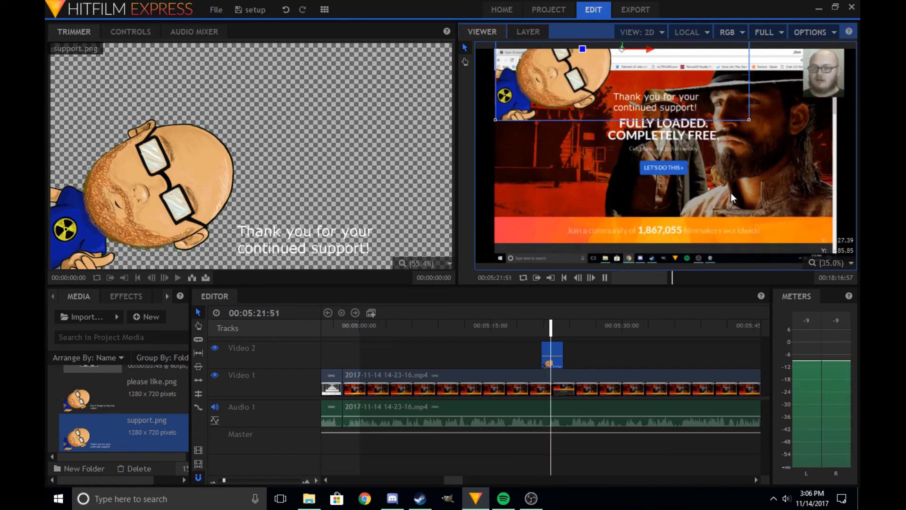
pyautogui.press('space')
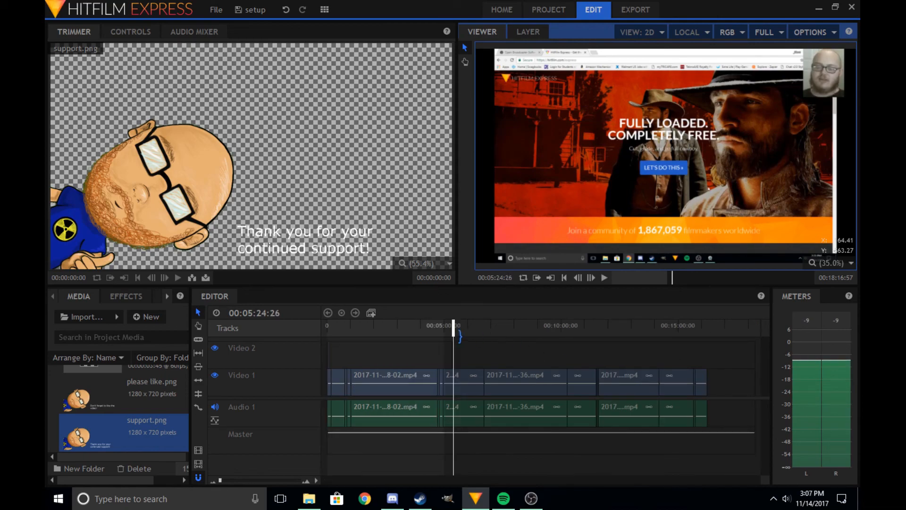